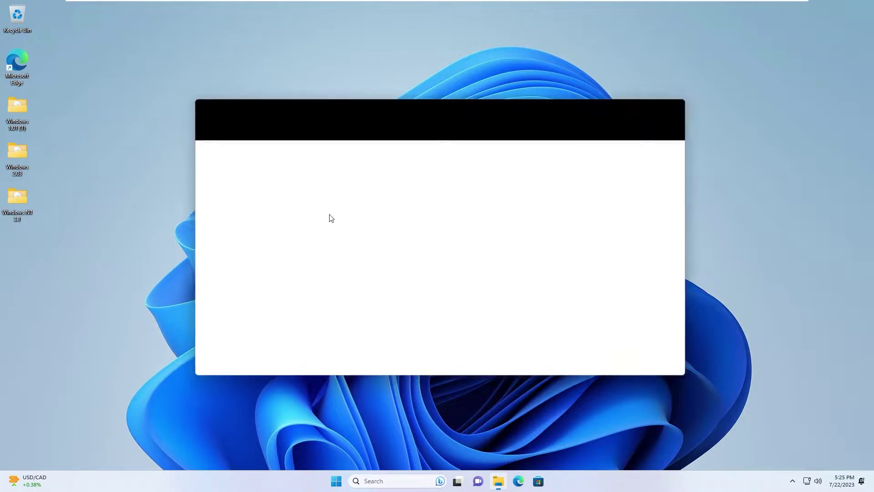
- Box-select the Disk 01 to Disk 03 image files, then clear the selection
mouse_move(359, 176)
left_mouse_down()
mouse_move(302, 238)
mouse_move(451, 267)
mouse_move(456, 278)
mouse_move(294, 171)
left_mouse_up()
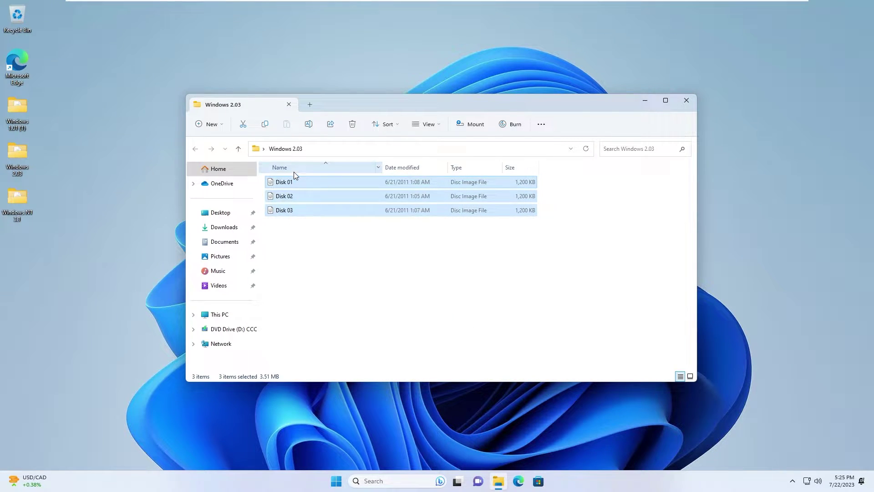
left_click(294, 171)
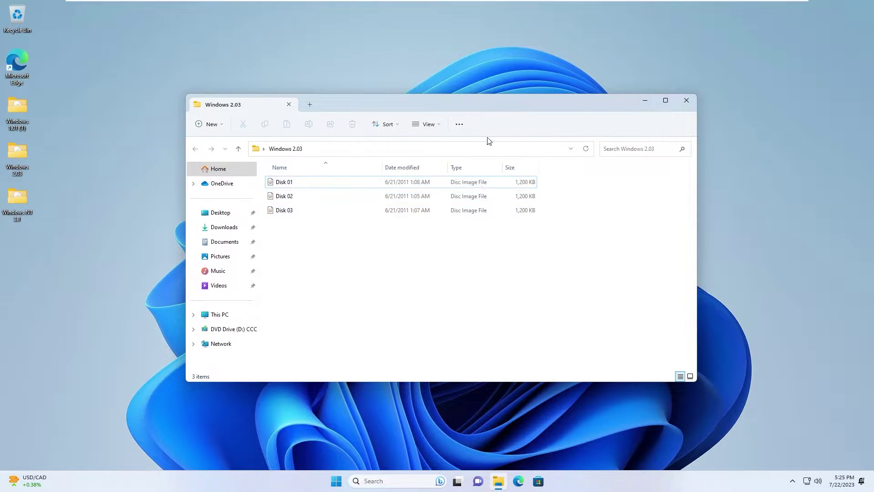
- Close the Windows 2.03 folder and run a web search for winevdm
left_click(693, 96)
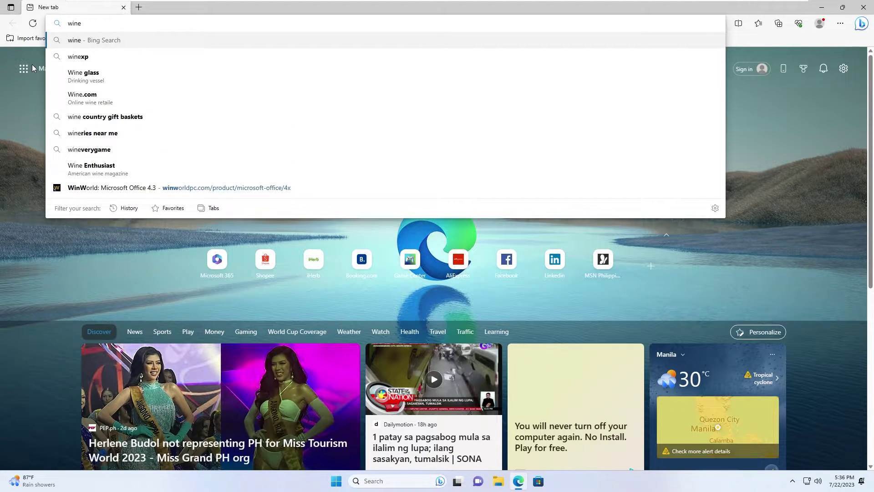
key("Return")
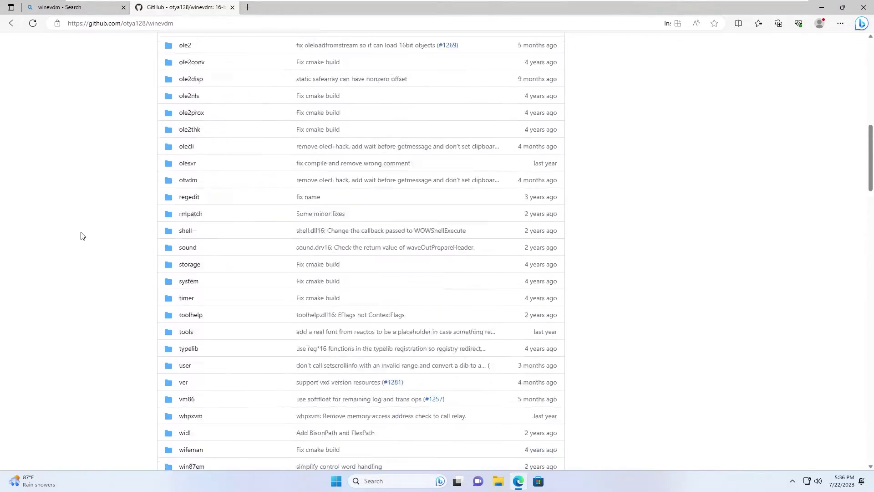
scroll(537, 257, "down", 20)
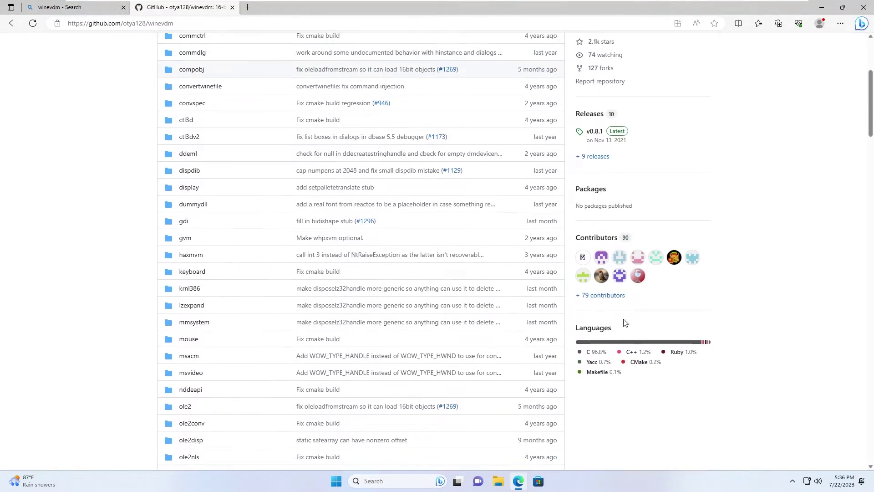
scroll(597, 246, "up", 20)
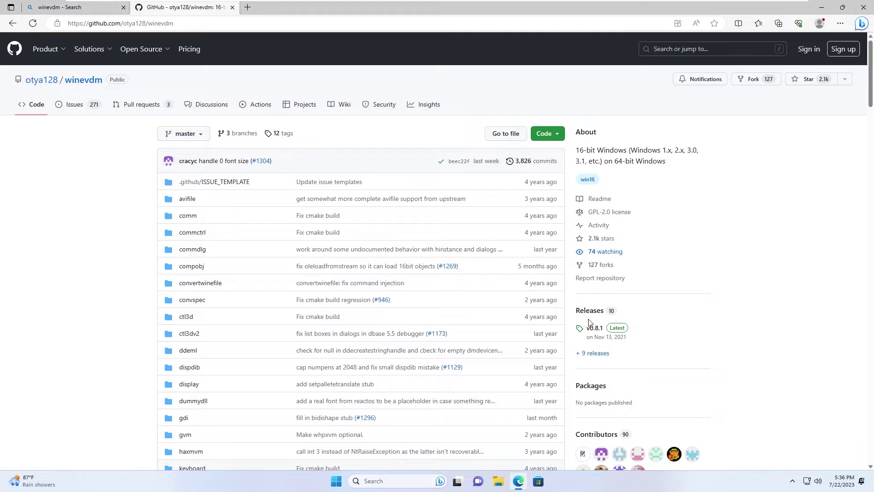
- Download otvdm-for-old-windows-v0.8.1.zip from the winevdm releases page
left_click(594, 353)
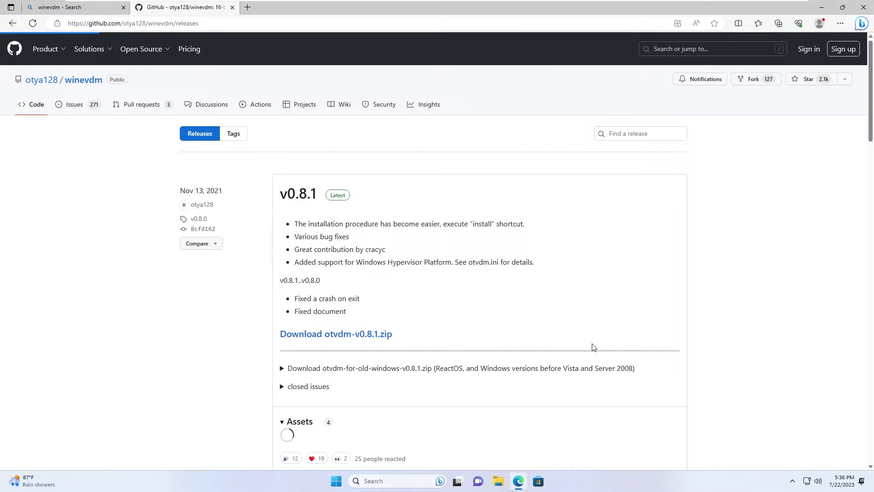
scroll(346, 299, "down", 3)
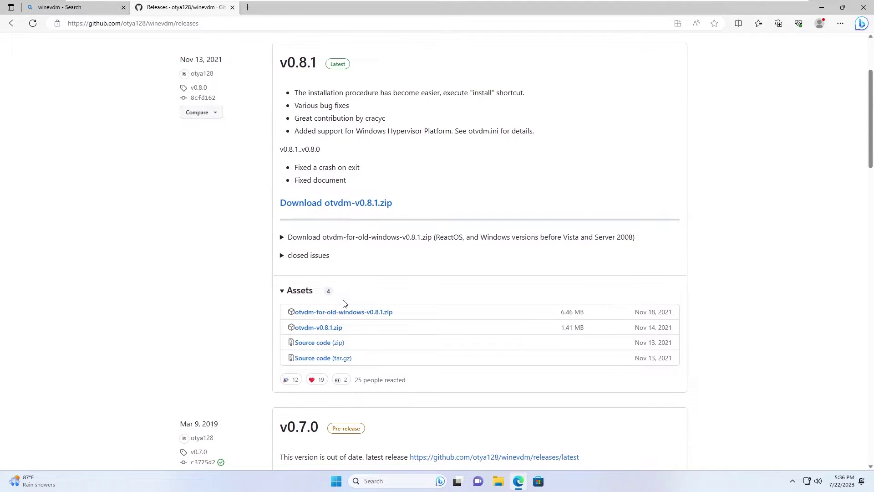
left_click(311, 315)
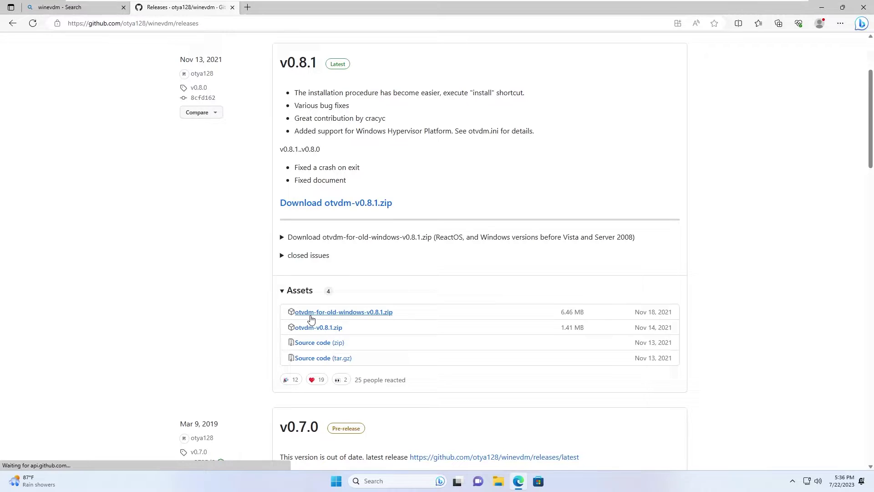
scroll(390, 288, "down", 7)
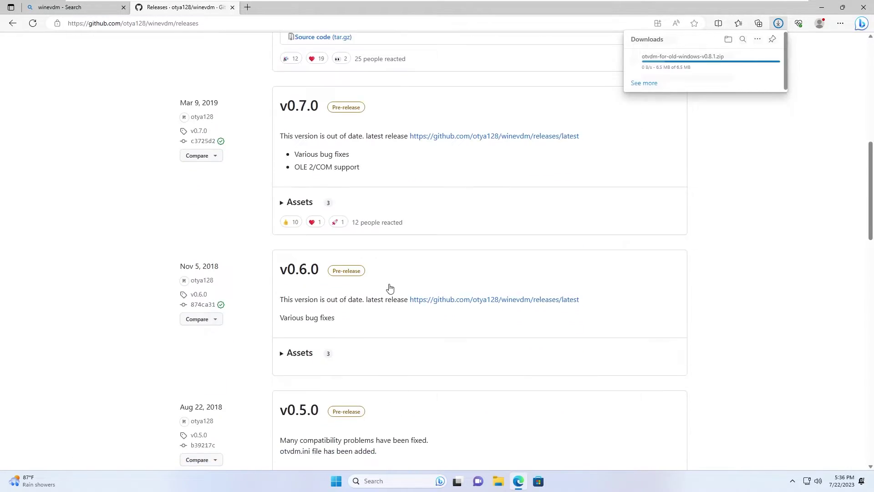
scroll(390, 287, "up", 9)
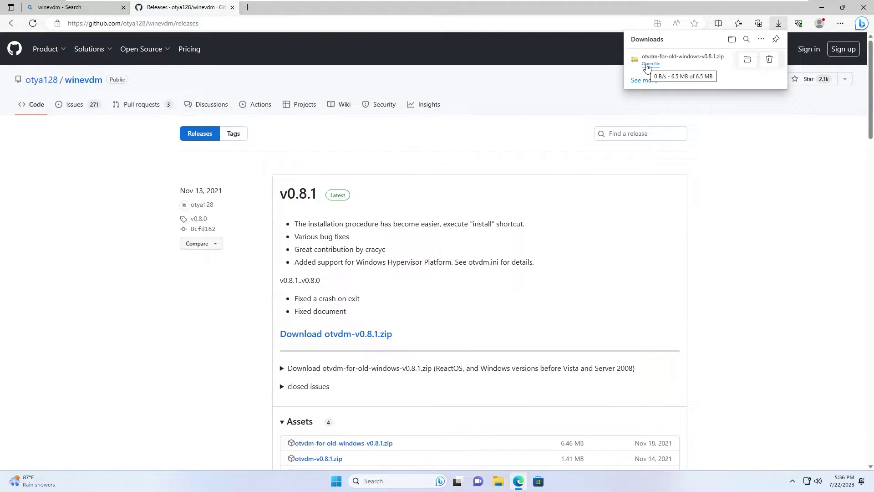
- Copy the otvdm-for-old-windows-v0.8.1 folder out of the downloaded zip into Downloads
left_click(647, 65)
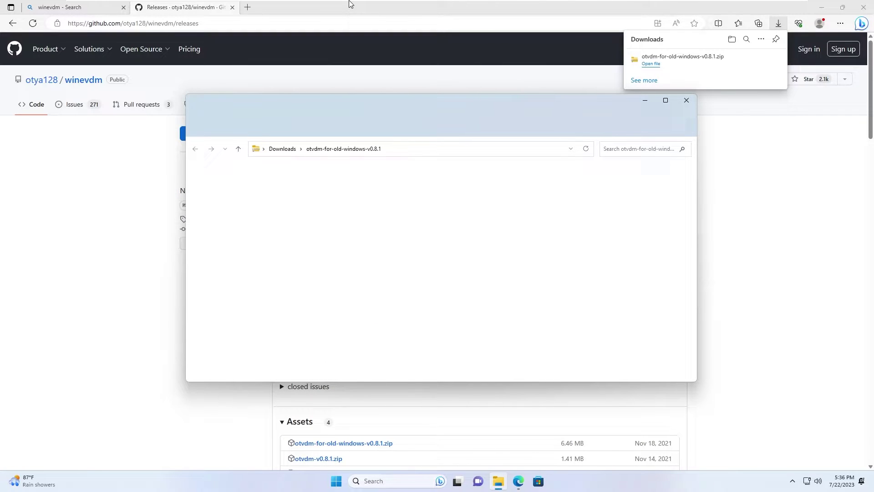
left_click(292, 182)
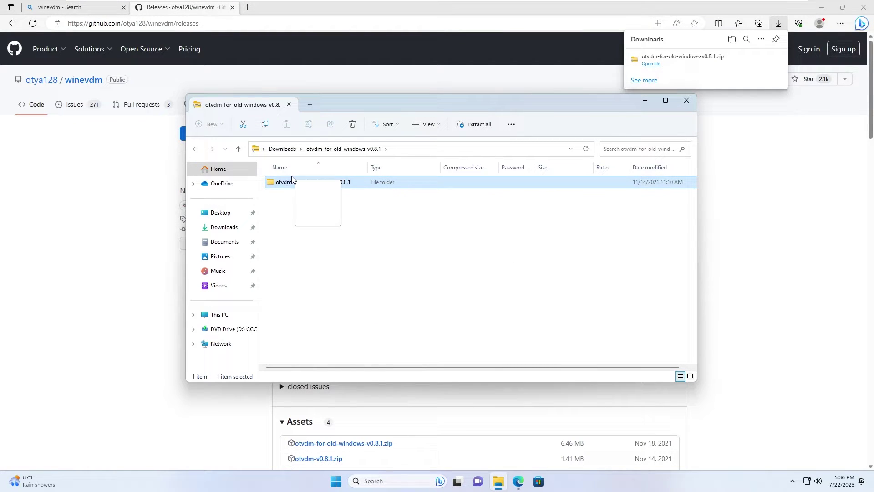
left_click_drag(292, 179, 275, 149)
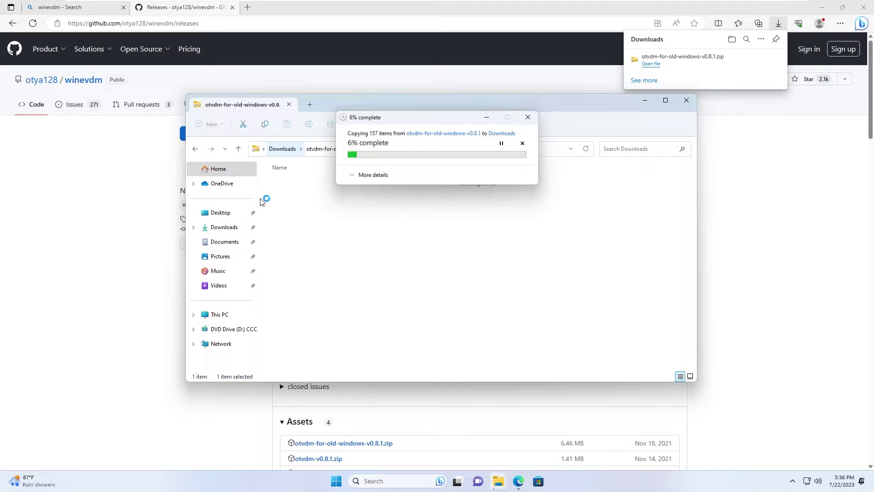
left_click(378, 175)
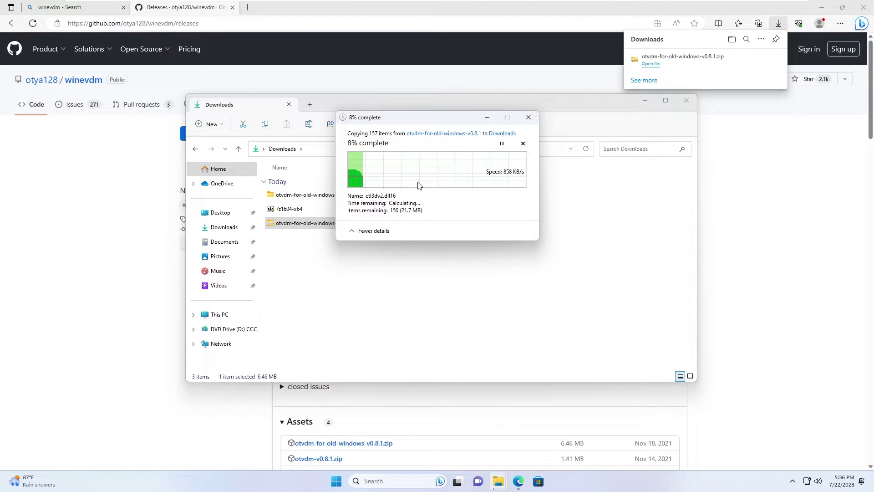
left_click(821, 7)
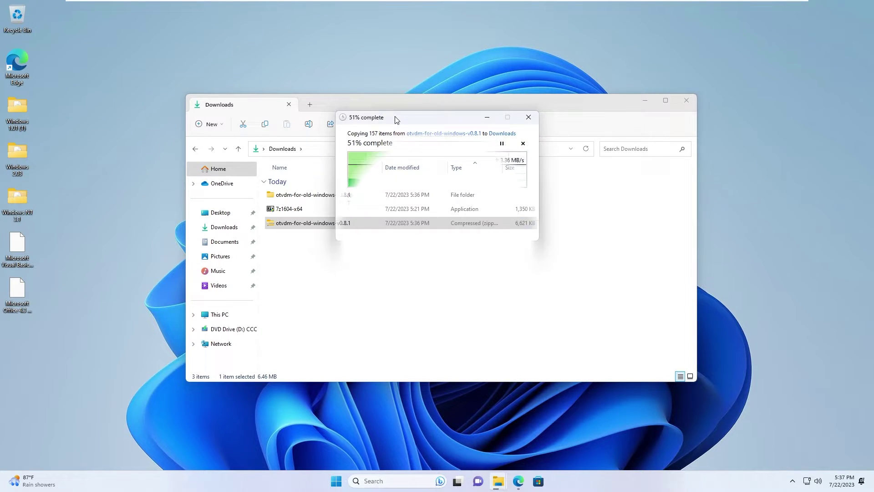
- Run the extracted folder's install shortcut, allowing it to make changes
double_click(317, 196)
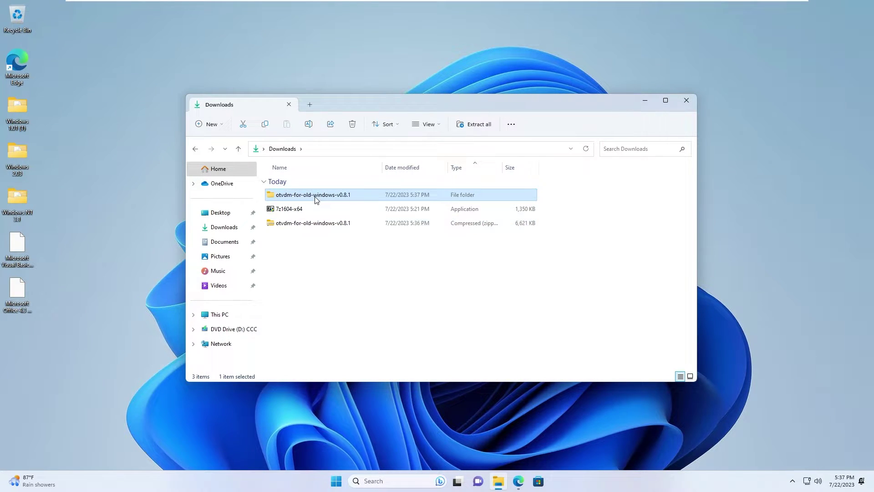
left_click_drag(370, 108, 393, 83)
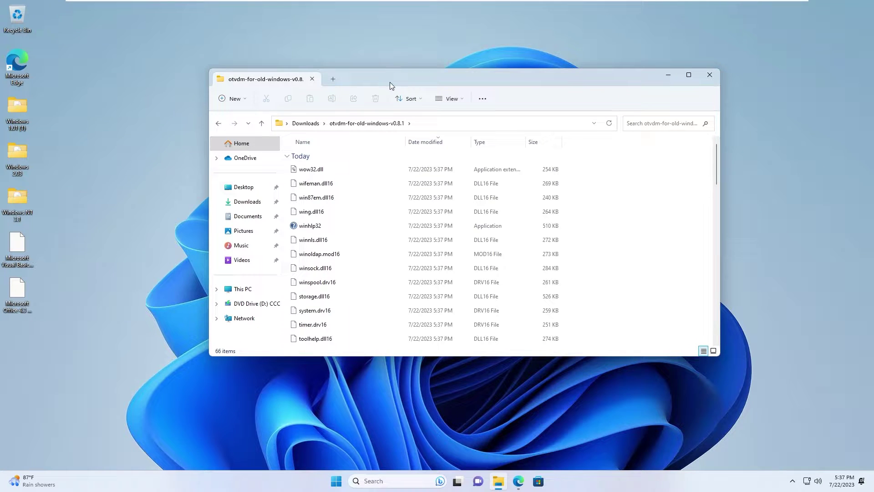
scroll(430, 246, "down", 8)
scroll(428, 246, "down", 2)
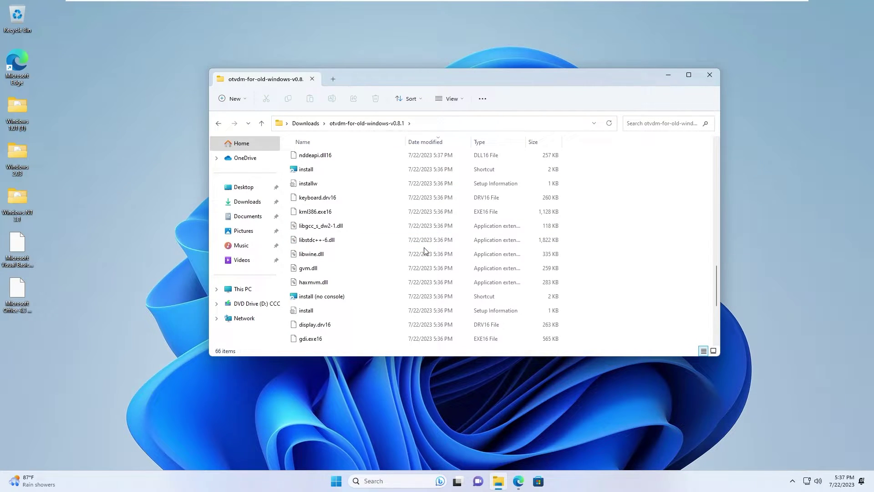
scroll(426, 248, "down", 1)
scroll(414, 247, "up", 2)
scroll(412, 247, "down", 1)
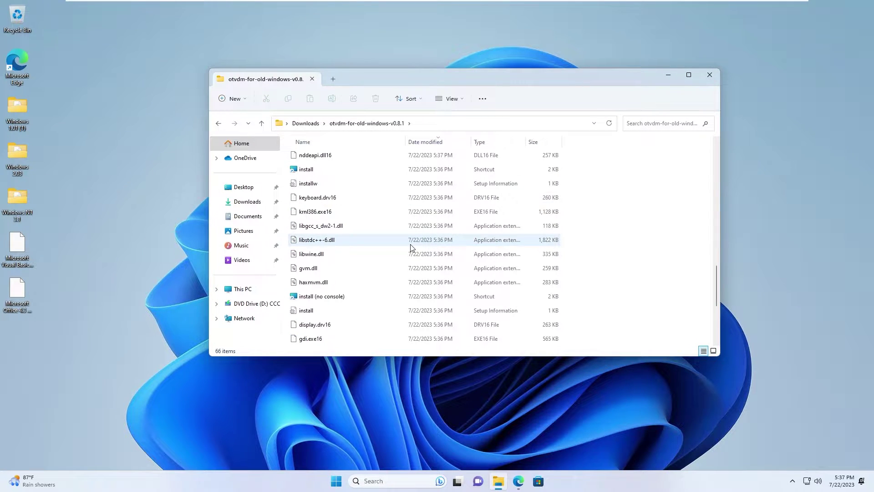
left_click(306, 171)
double_click(300, 170)
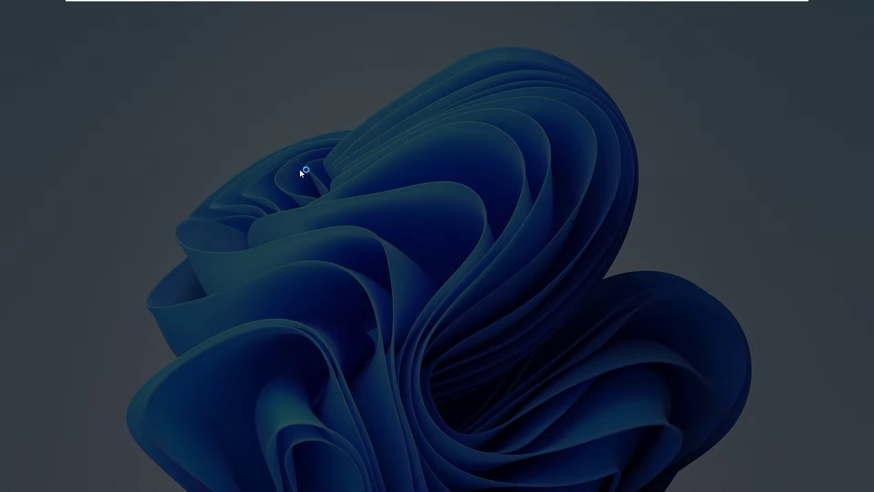
left_click(391, 313)
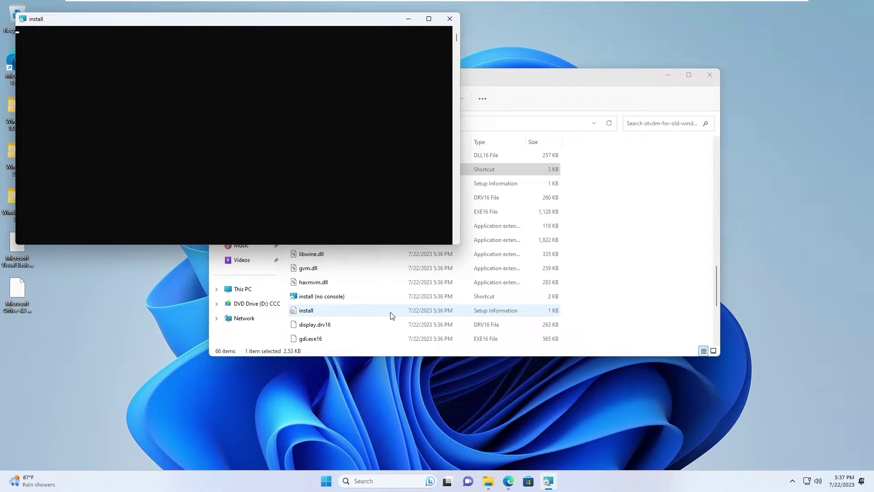
- Browse the WINDOWS folder's SYSTEM32 subfolder, then go back and select SYSTEM
scroll(392, 315, "down", 4)
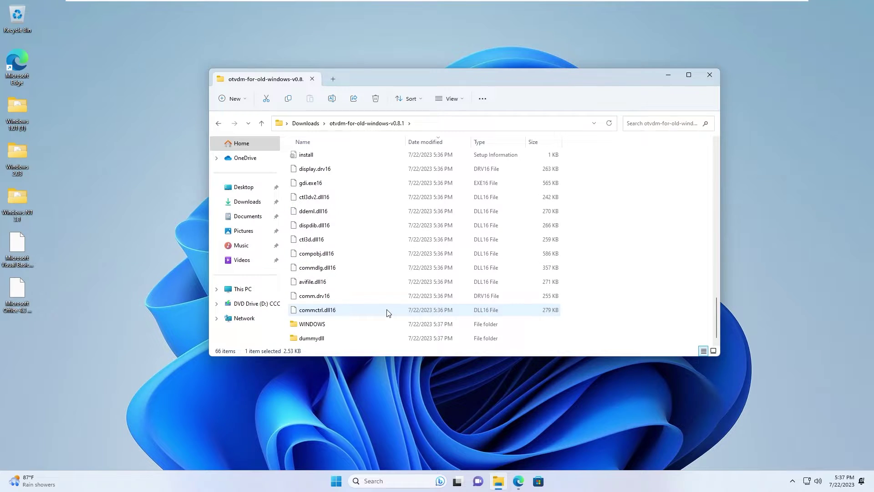
scroll(386, 308, "up", 8)
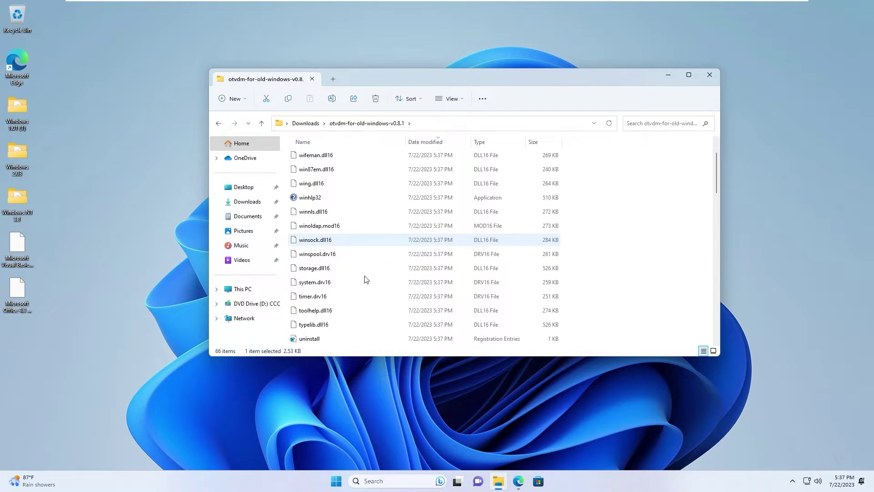
scroll(314, 333, "down", 5)
double_click(313, 324)
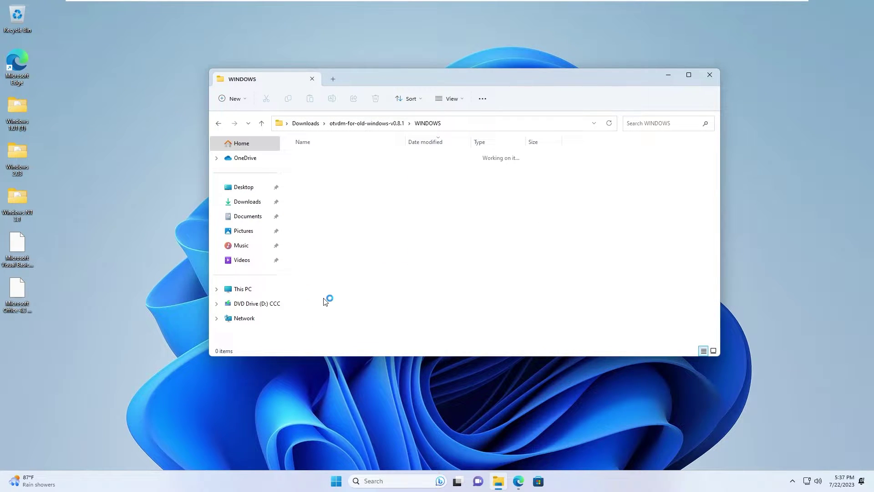
double_click(313, 212)
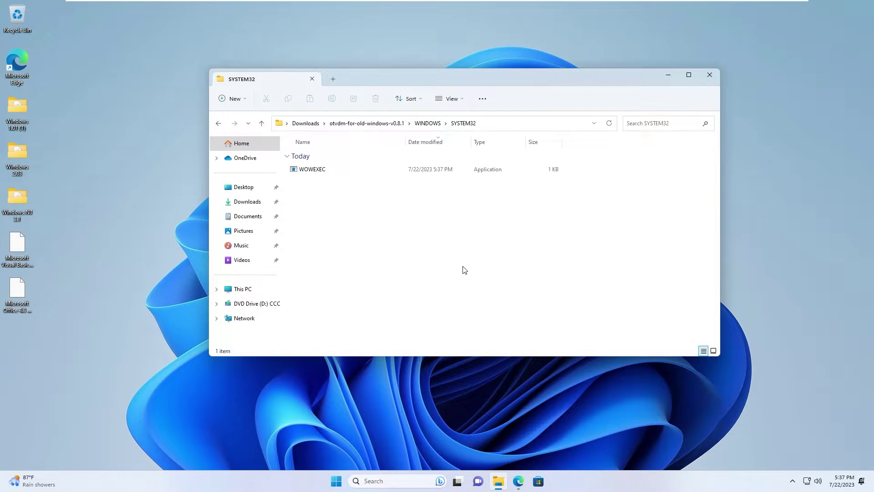
left_click(428, 123)
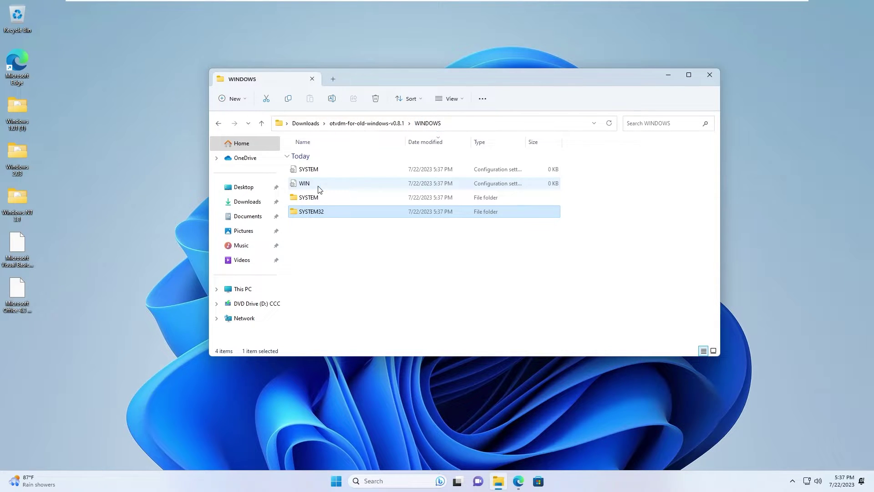
left_click(326, 200)
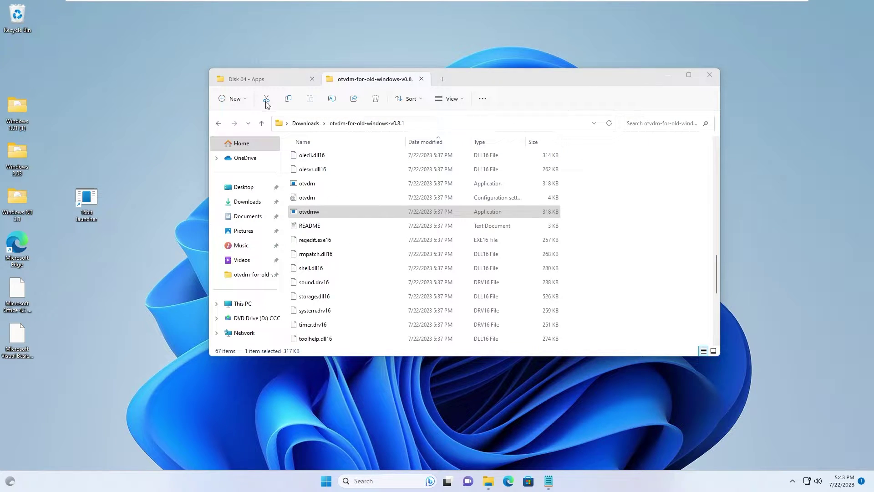
- Run CALC from Disk 04 - Apps through the 16-bit launcher and resize its window
left_click(246, 79)
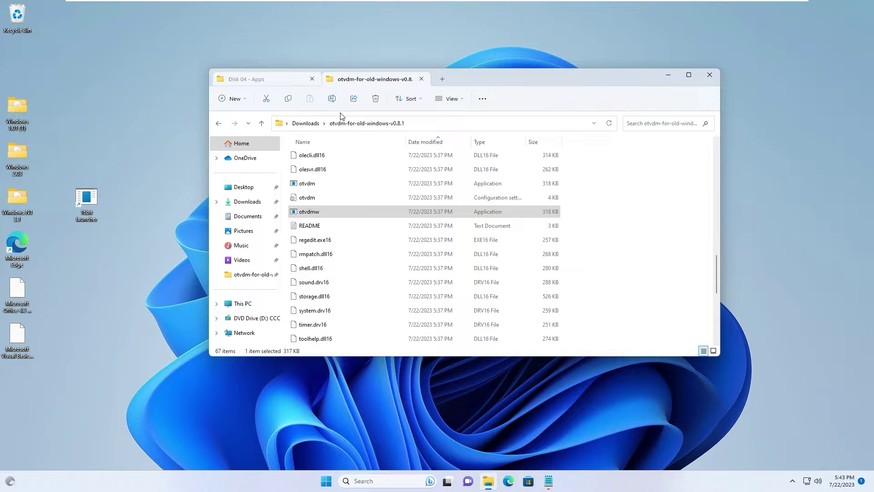
left_click(420, 199)
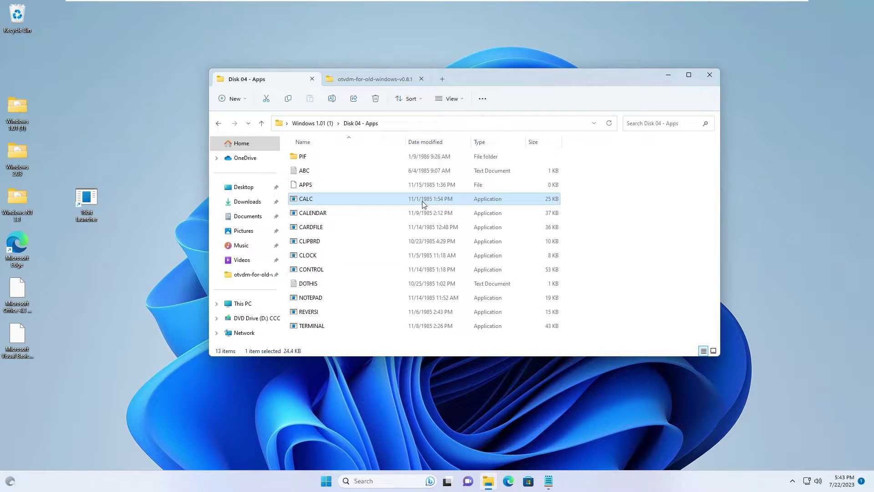
left_click_drag(421, 201, 94, 198)
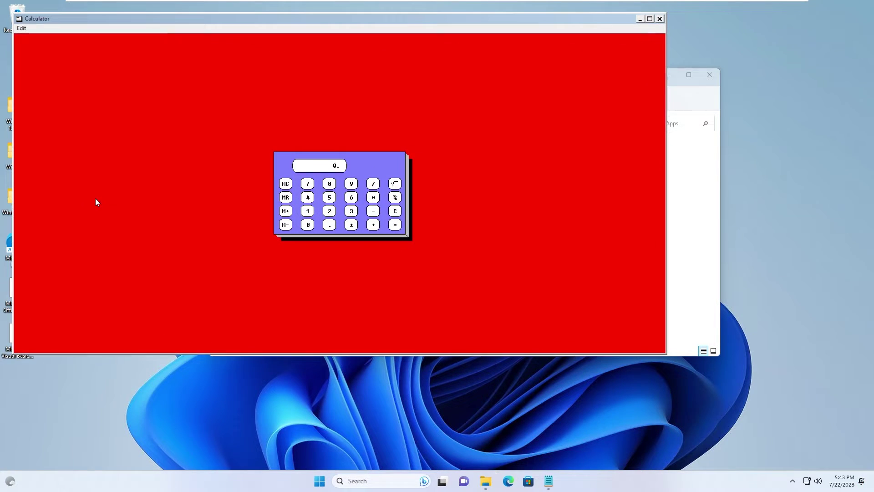
left_click_drag(114, 20, 226, 85)
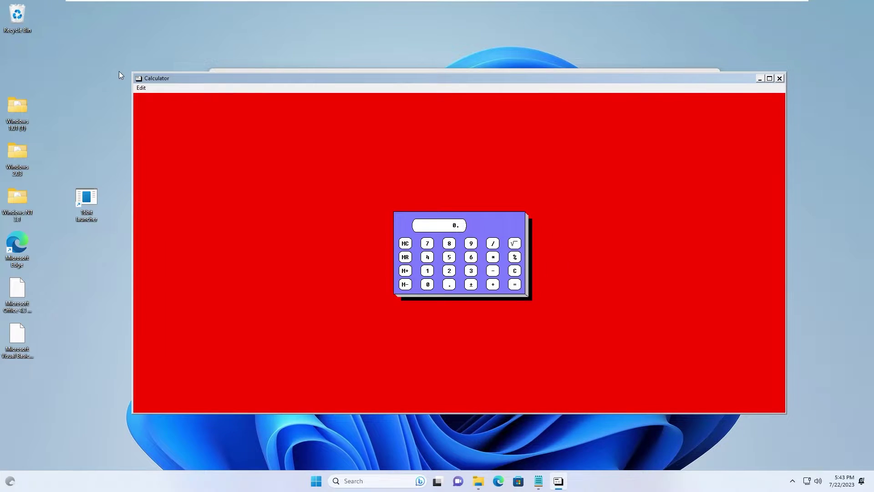
left_click_drag(136, 70, 331, 138)
left_click(376, 167)
left_click(382, 177)
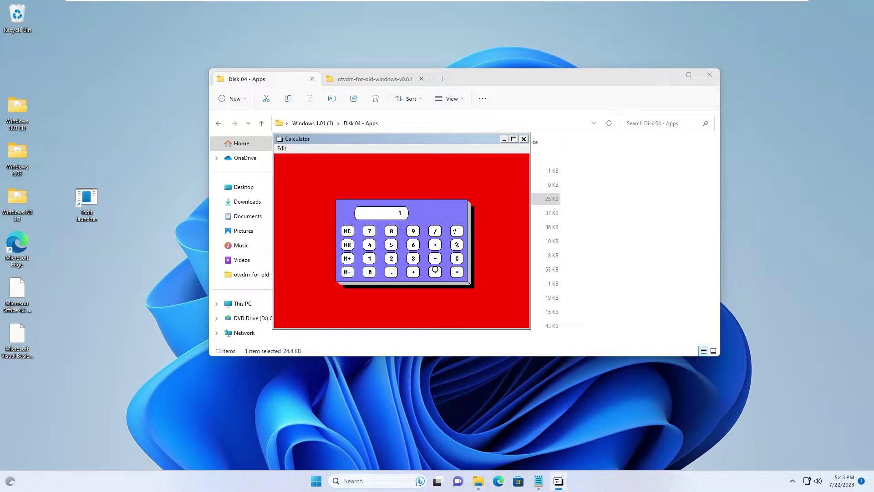
left_click_drag(334, 139, 316, 126)
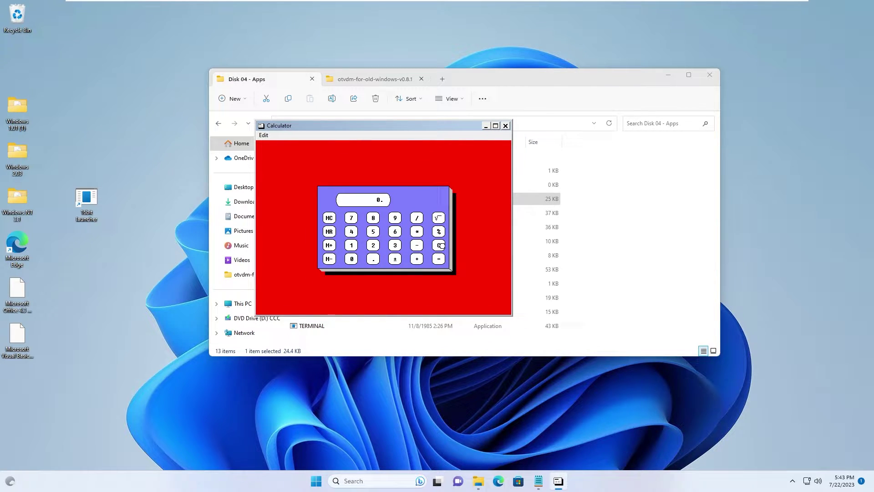
- View the Calculator's About information from its system menu, then close the Calculator
right_click(282, 128)
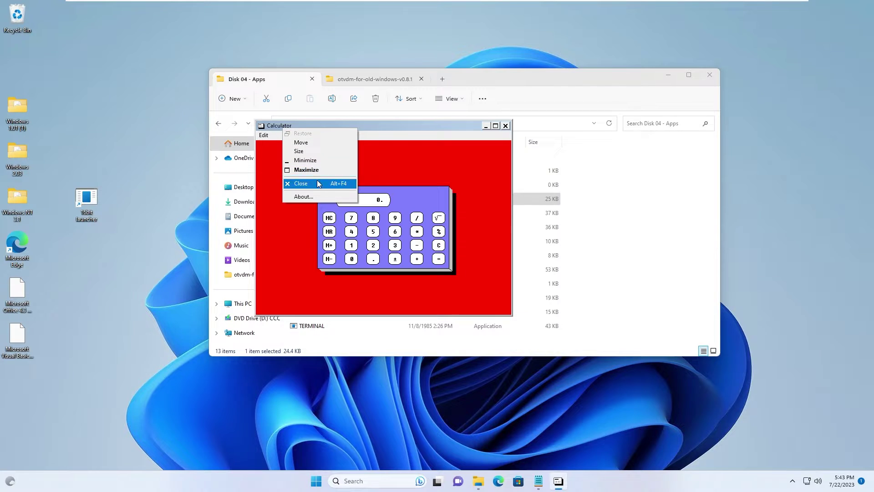
left_click(348, 197)
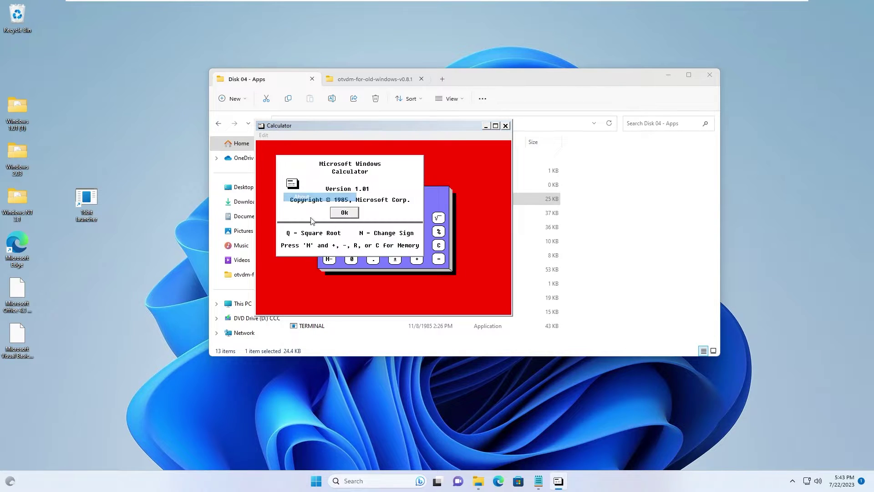
left_click(351, 212)
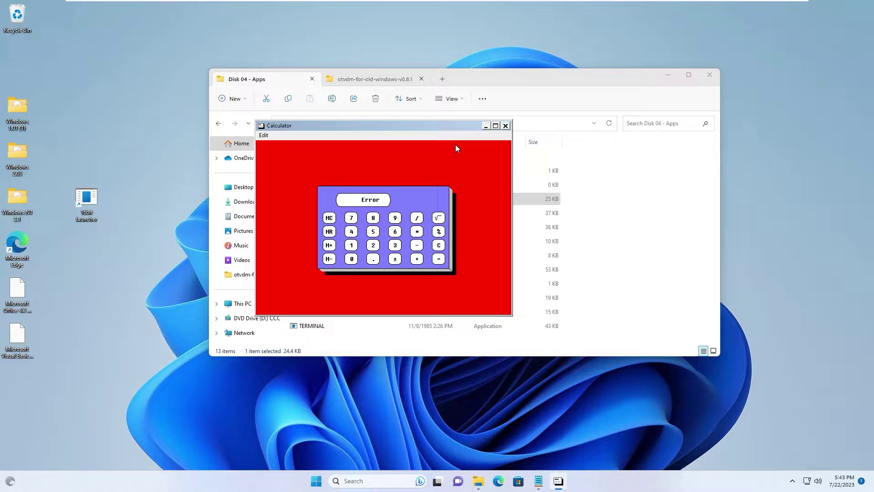
left_click(506, 126)
- Start CALENDAR through the 16-bit launcher after the direct launch is refused
double_click(335, 212)
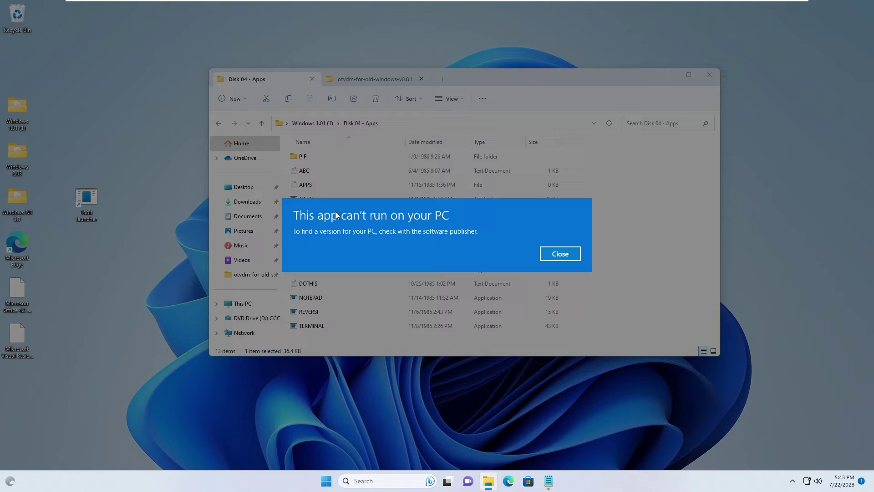
left_click(565, 253)
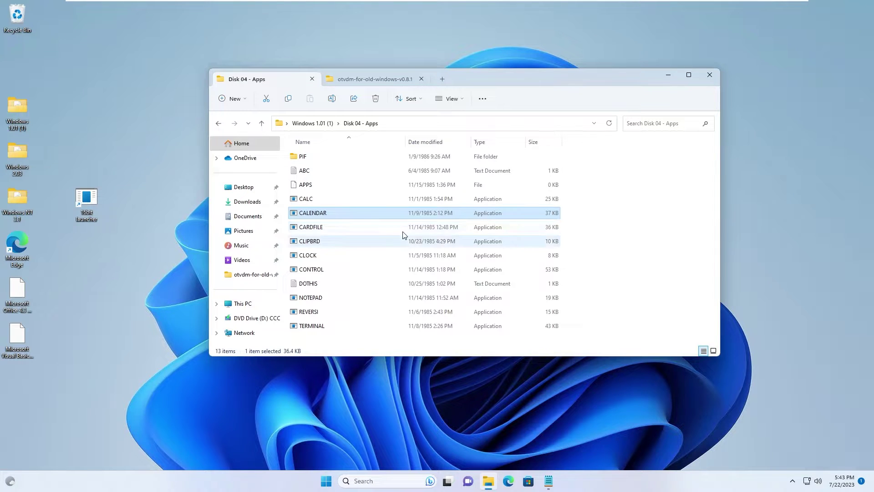
right_click(349, 215)
left_click_drag(319, 212, 95, 197)
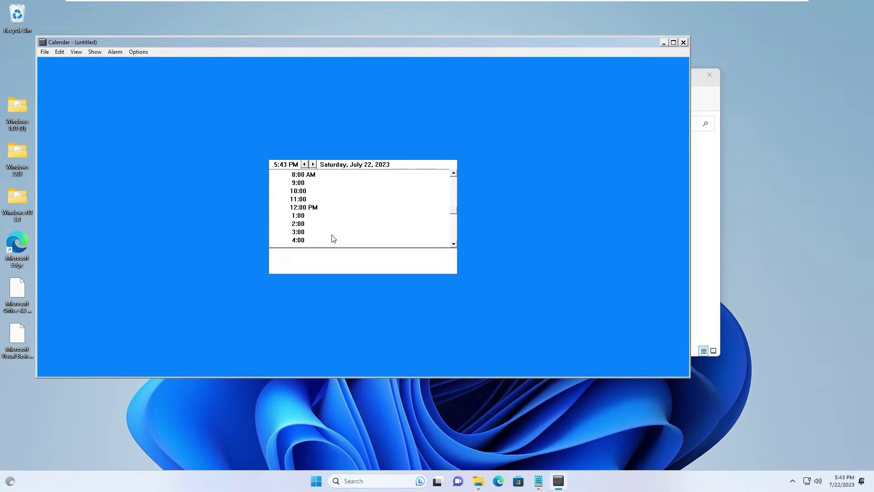
- Leave Options > Day Settings unchanged by cancelling the dialog
left_click(101, 53)
left_click(139, 52)
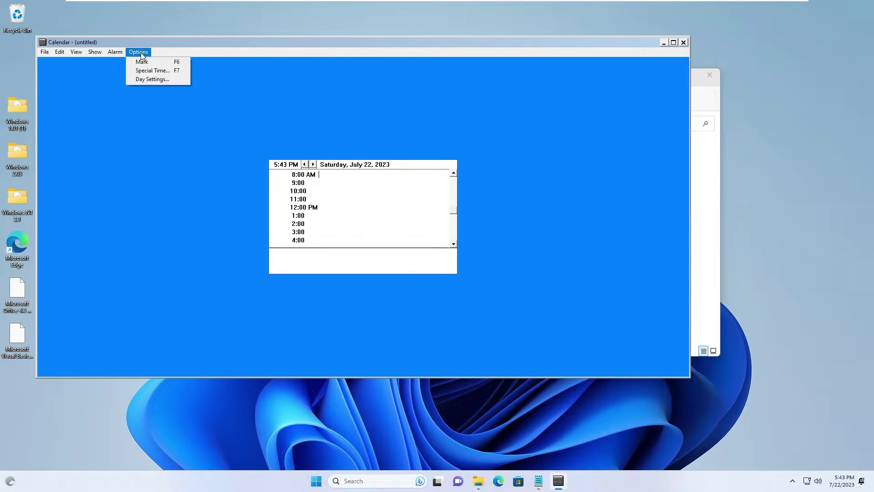
left_click(146, 79)
left_click(187, 134)
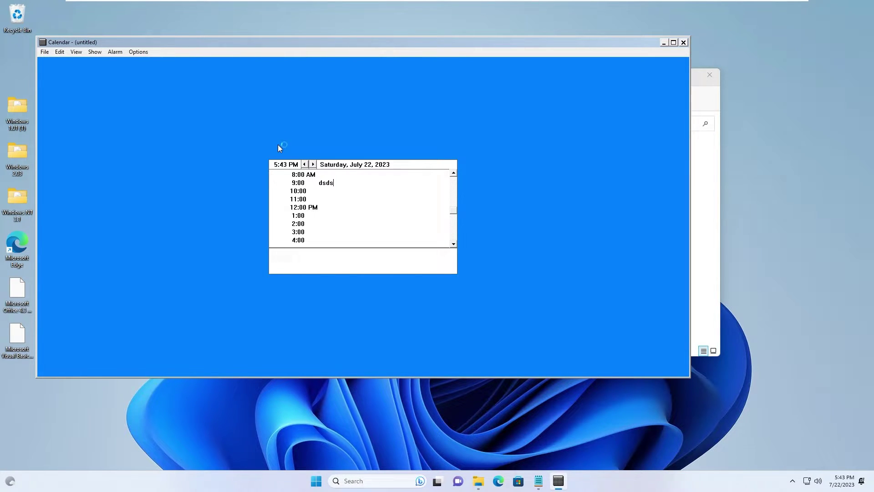
- Enter Video at 9:00 AM, Upload at 5:00 and Premier at 10:00 PM
key("BackSpace")
key("BackSpace")
key("BackSpace")
key("BackSpace")
type("Video")
scroll(343, 209, "down", 1)
type("Upload")
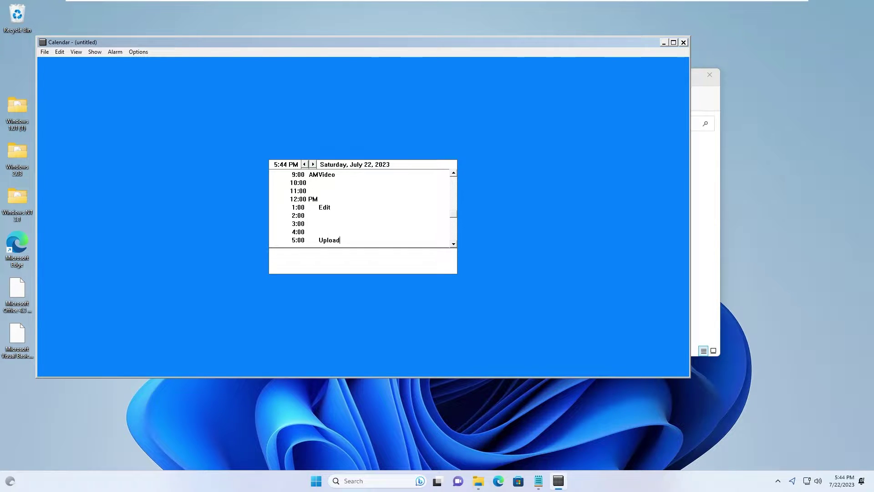
scroll(340, 226, "down", 4)
scroll(339, 225, "down", 2)
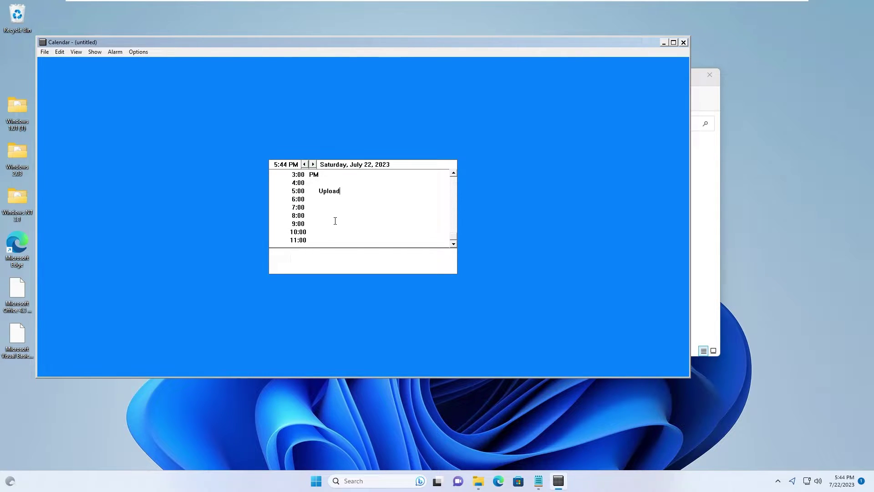
left_click(324, 223)
left_click(322, 232)
type("Premiere")
scroll(372, 185, "up", 10)
left_click(47, 51)
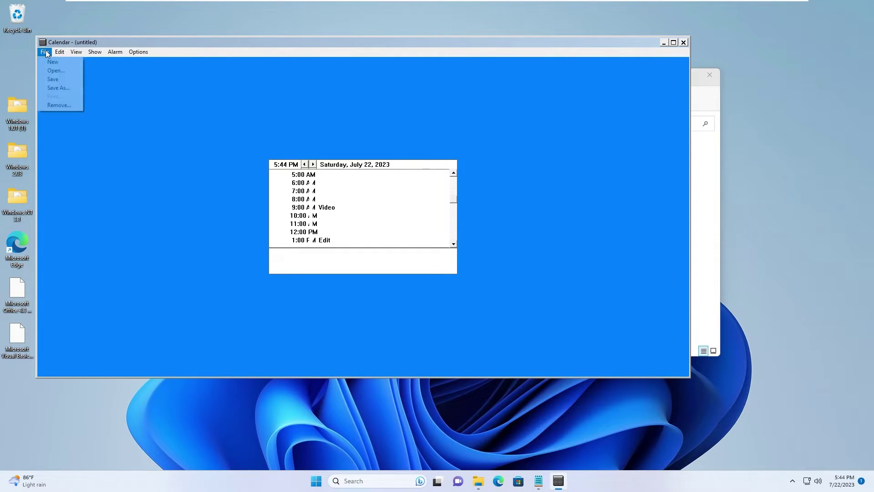
- Save the calendar under the name 'Test Cal' with File > Save As
left_click(94, 53)
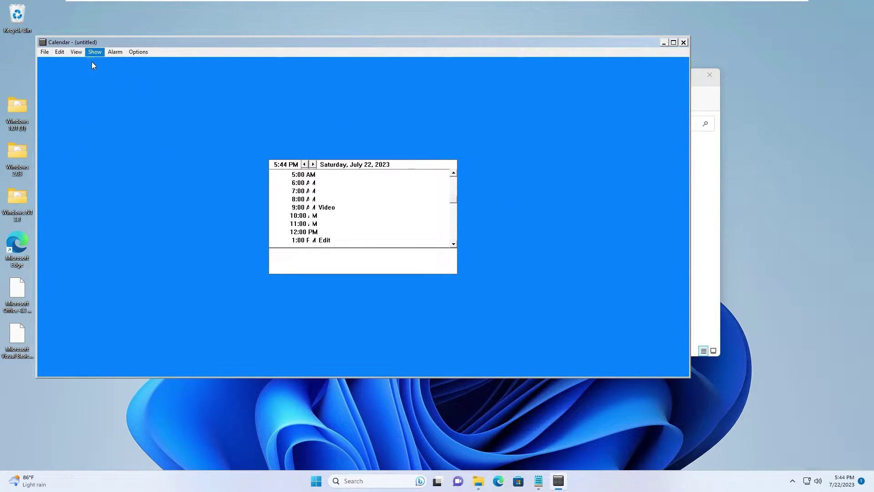
left_click(44, 52)
left_click(55, 88)
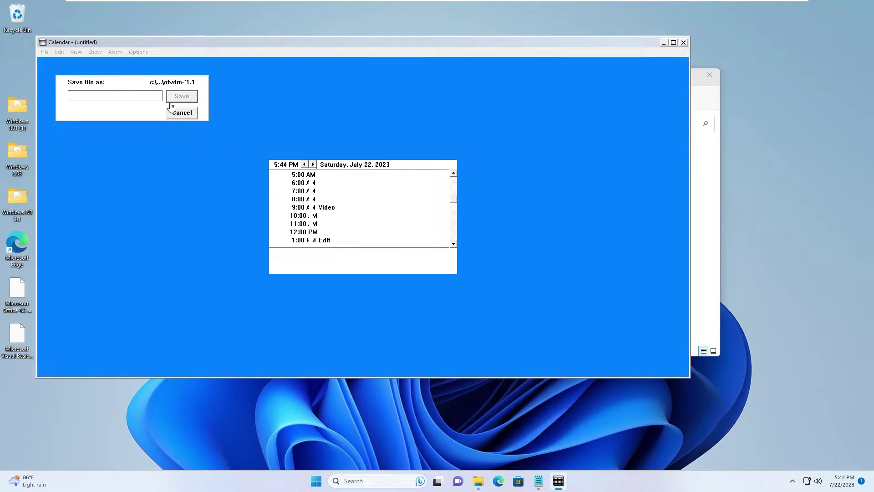
type("Test")
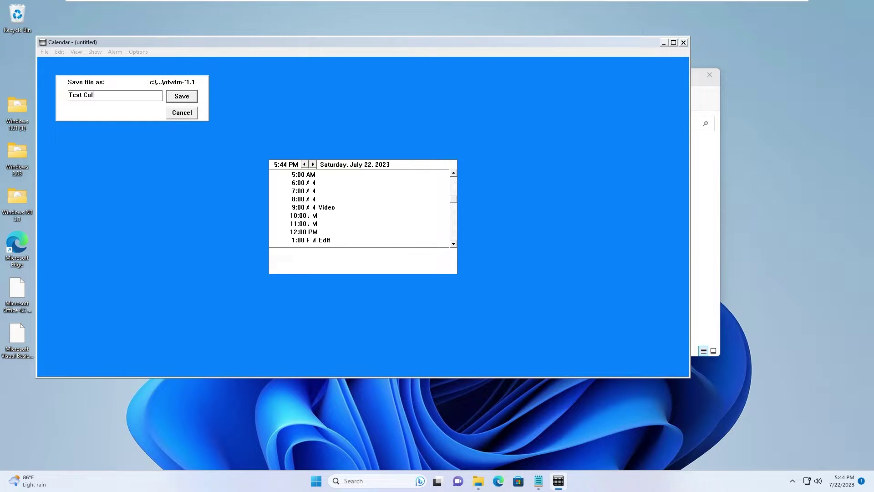
type(" Cal")
key("Return")
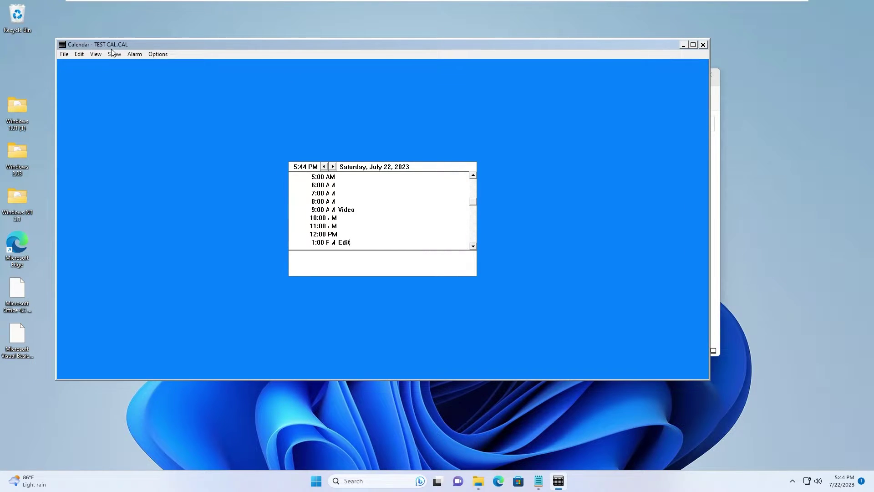
- Cancel the File > Open dialog and close the Calendar window
left_click(64, 53)
left_click(76, 74)
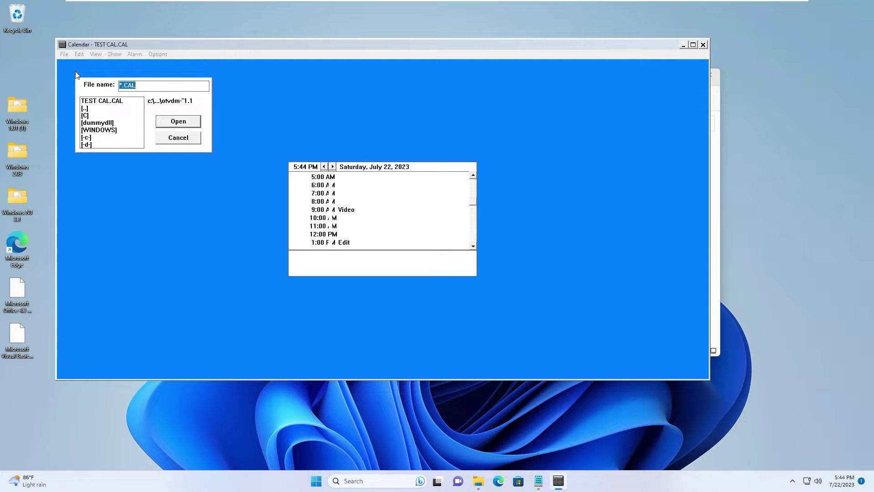
left_click(178, 138)
left_click(703, 45)
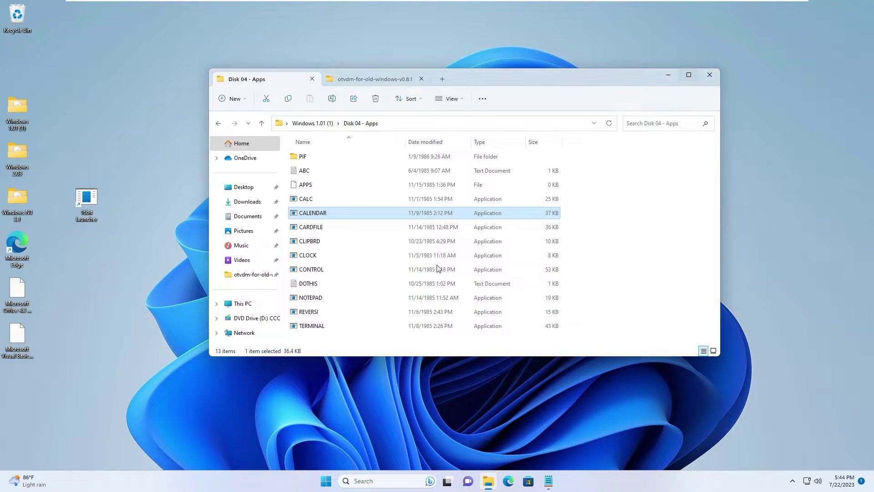
- Restart Calendar via the 16-bit launcher and browse the WINDOWS folder in File > Open
double_click(321, 213)
left_click(560, 253)
double_click(88, 201)
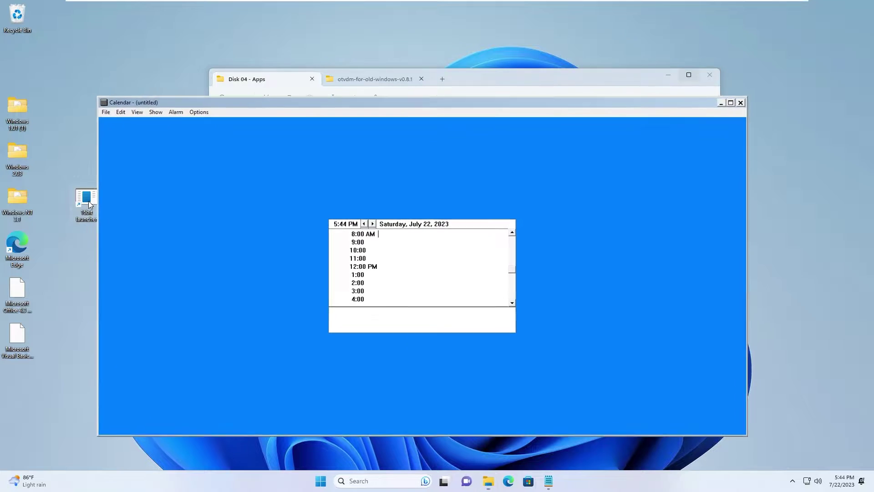
left_click(105, 111)
left_click(110, 130)
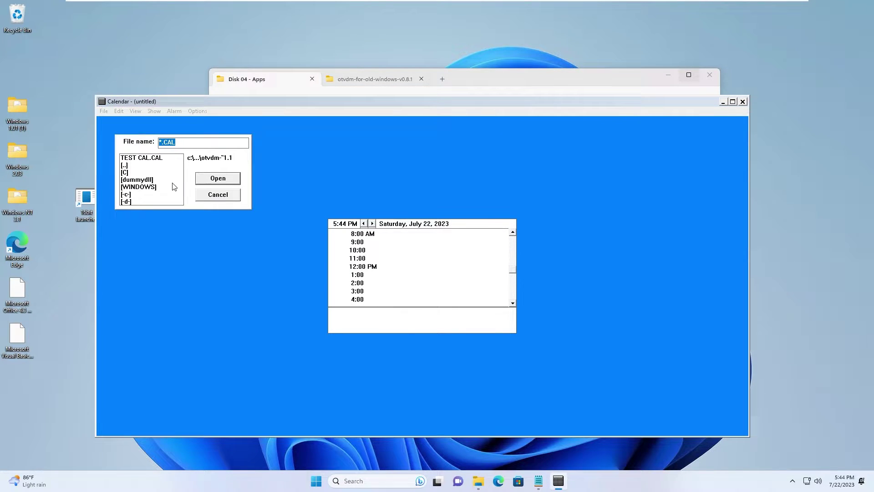
left_click(150, 187)
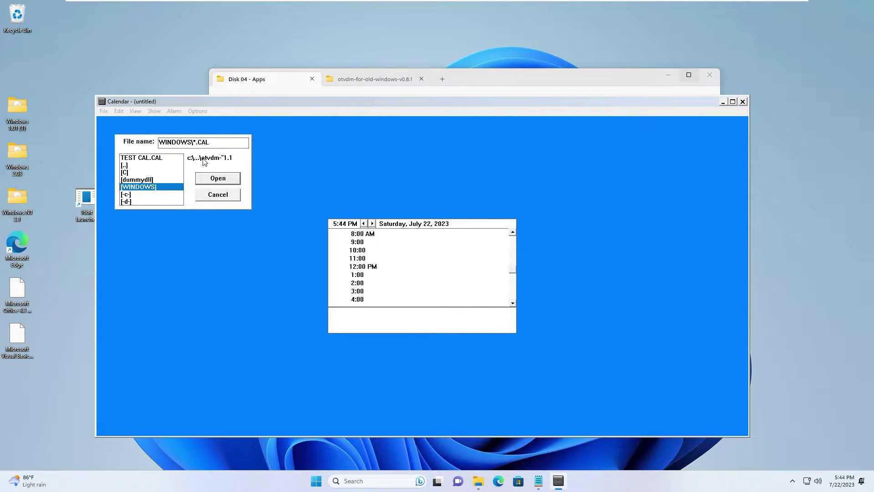
left_click(131, 180)
left_click(132, 165)
- Refresh the Apps folder listing in File Explorer
left_click(482, 73)
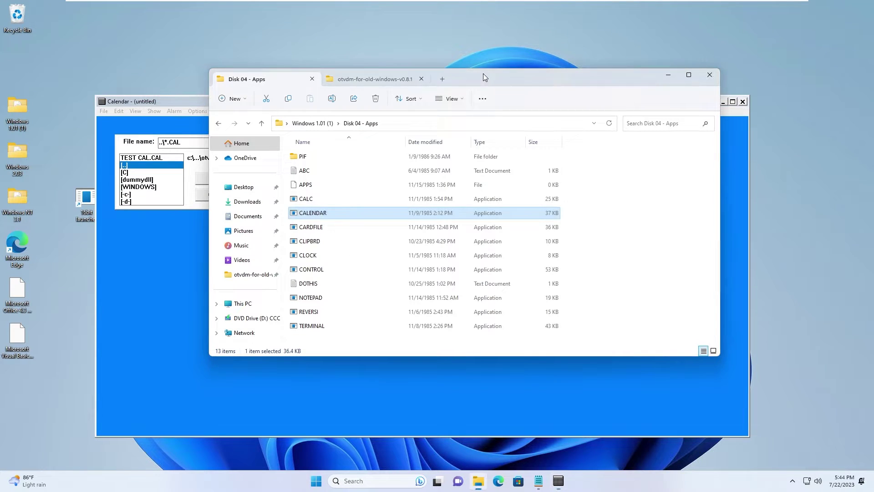
right_click(652, 222)
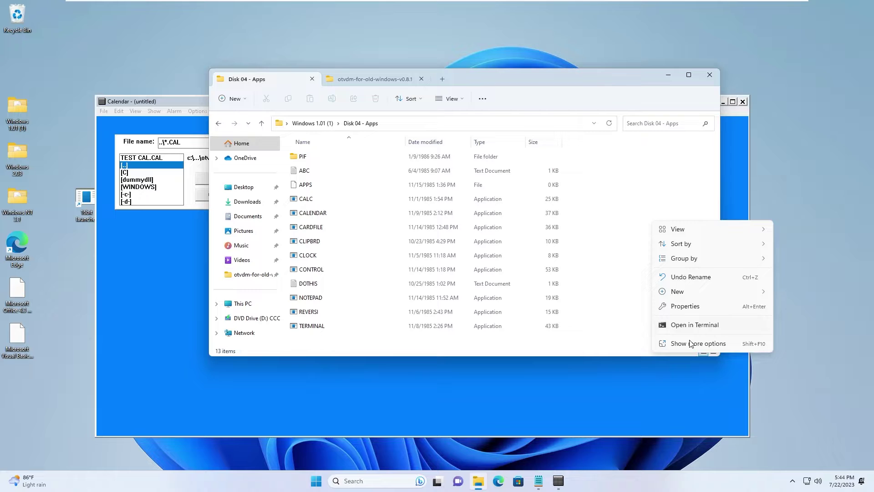
left_click(691, 343)
left_click(718, 247)
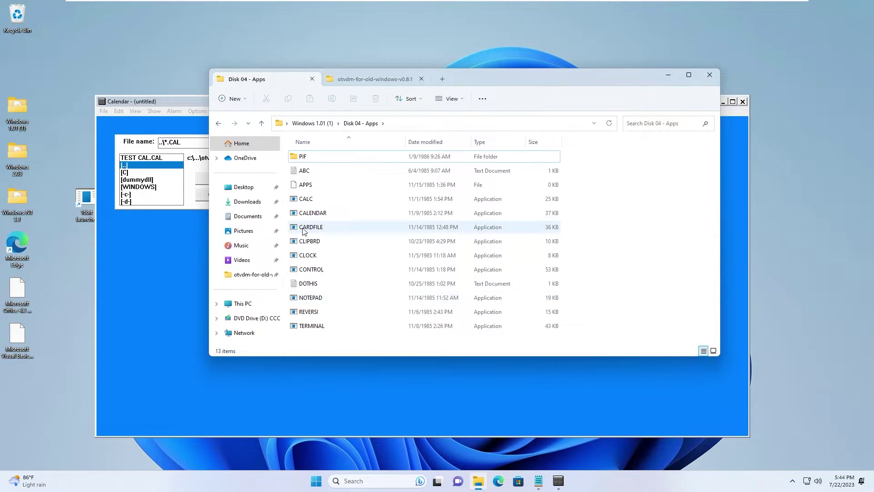
- Open TEST CAL.CAL in Calendar to restore its appointments, then save it
left_click(146, 242)
left_click(172, 180)
left_click(155, 159)
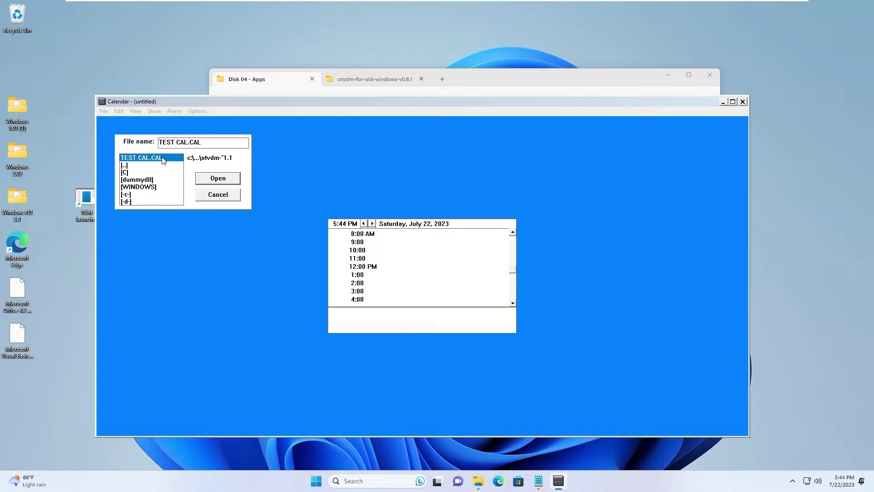
double_click(162, 158)
left_click(105, 111)
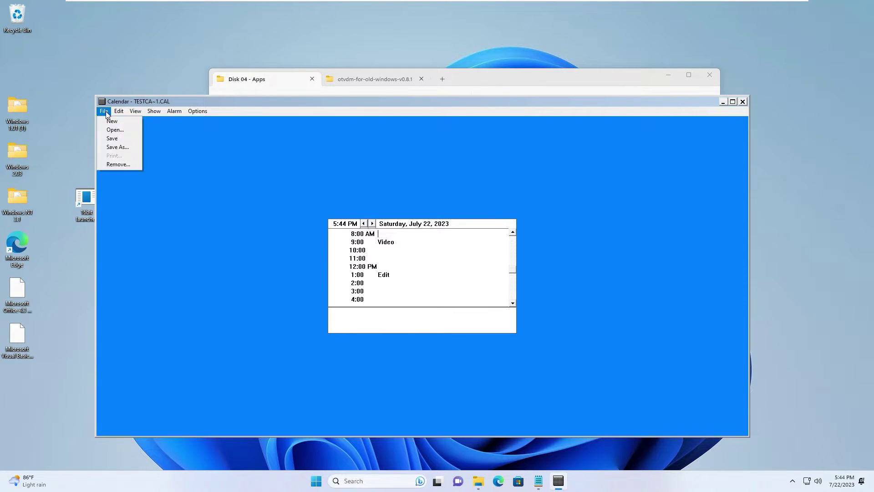
left_click(112, 138)
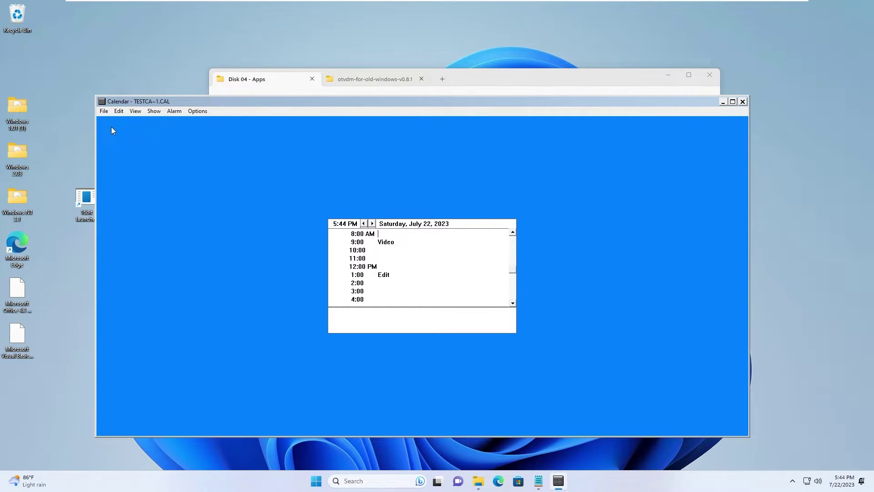
- Browse the WINDOWS folder in File > Open, then cancel back to the calendar
left_click(104, 111)
left_click(115, 131)
double_click(138, 187)
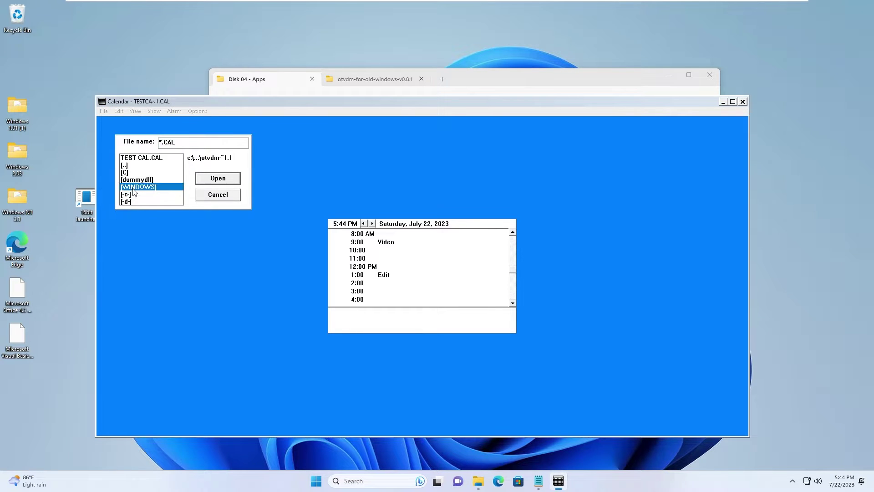
left_click(202, 197)
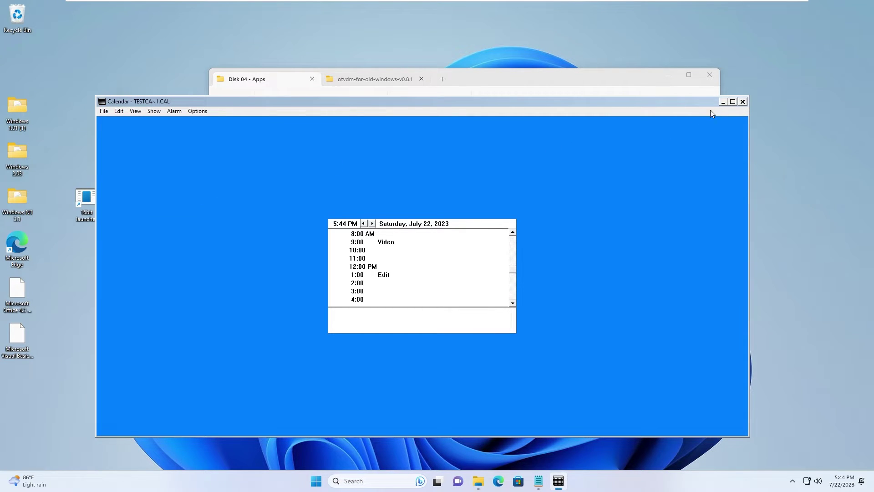
- Close Calendar and rerun the otvdm install shortcut, allowing the changes
left_click(743, 101)
left_click(385, 82)
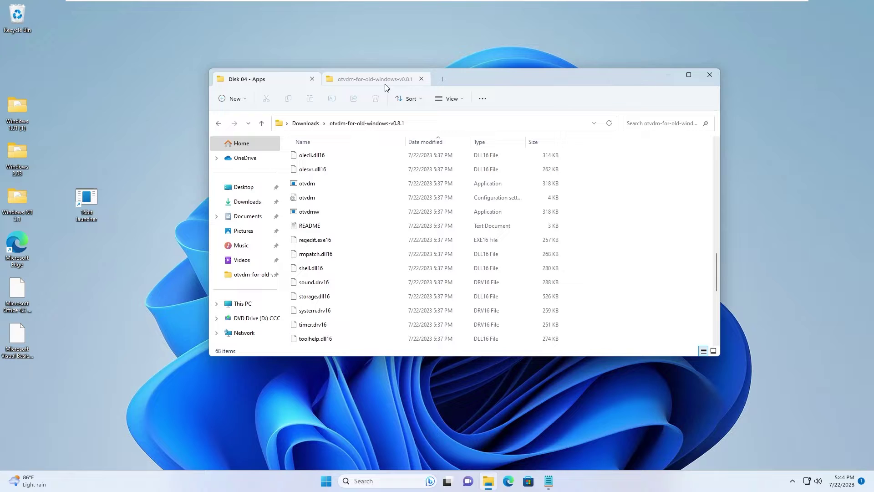
scroll(408, 267, "down", 5)
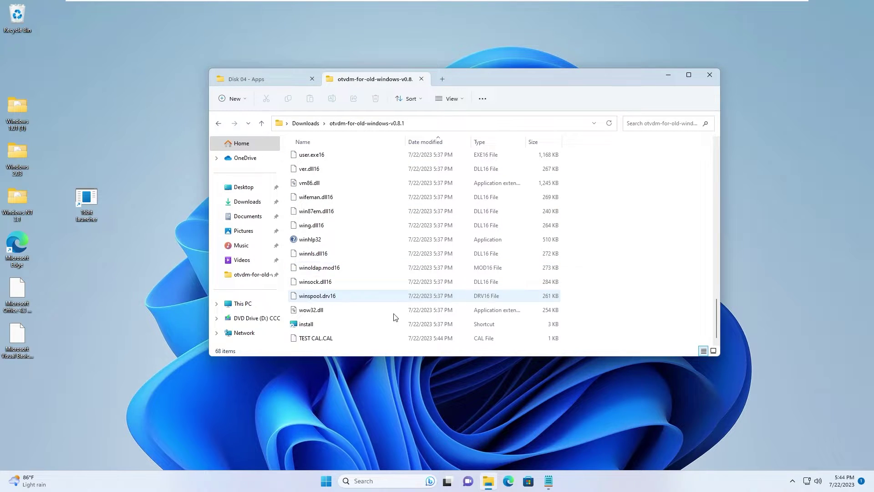
right_click(370, 334)
left_click(410, 442)
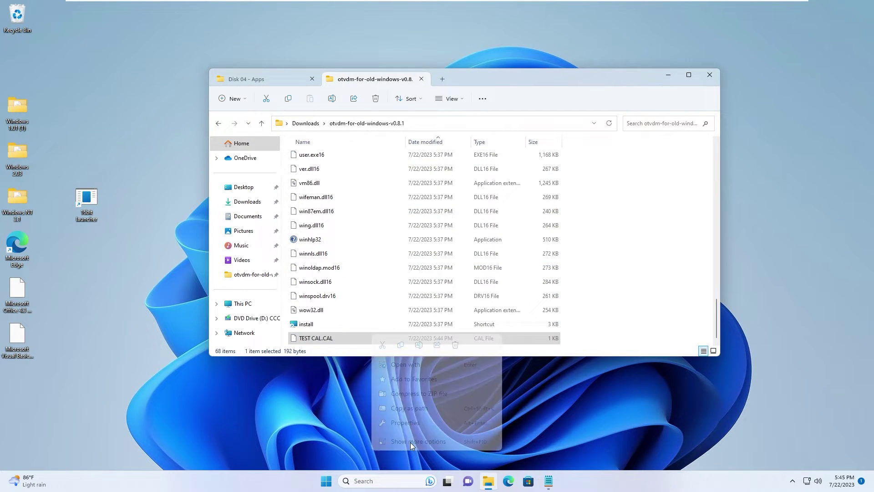
left_click(444, 258)
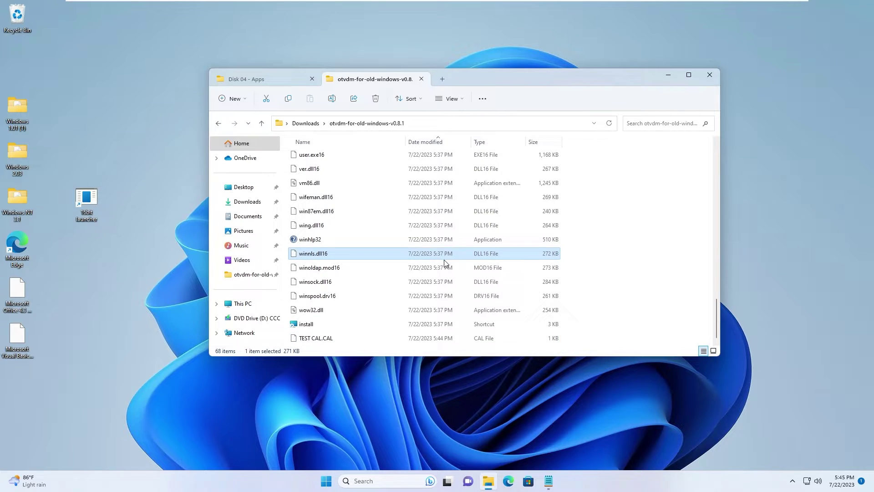
double_click(318, 326)
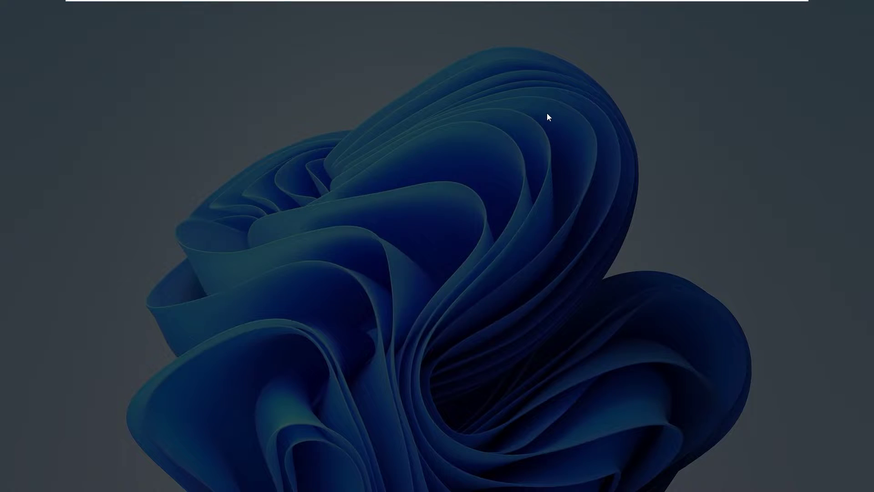
left_click(476, 314)
- View TEST CAL.CAL's raw contents in Notepad just once, then close Notepad
left_click(321, 338)
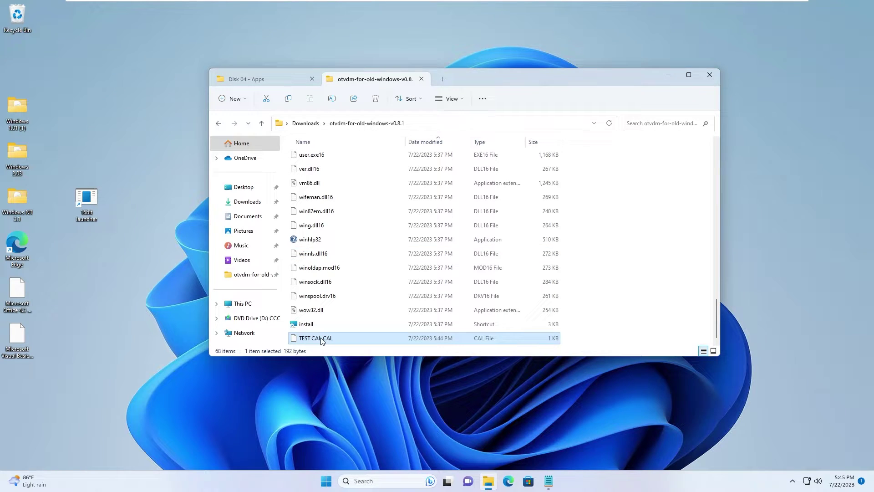
right_click(321, 338)
left_click(390, 250)
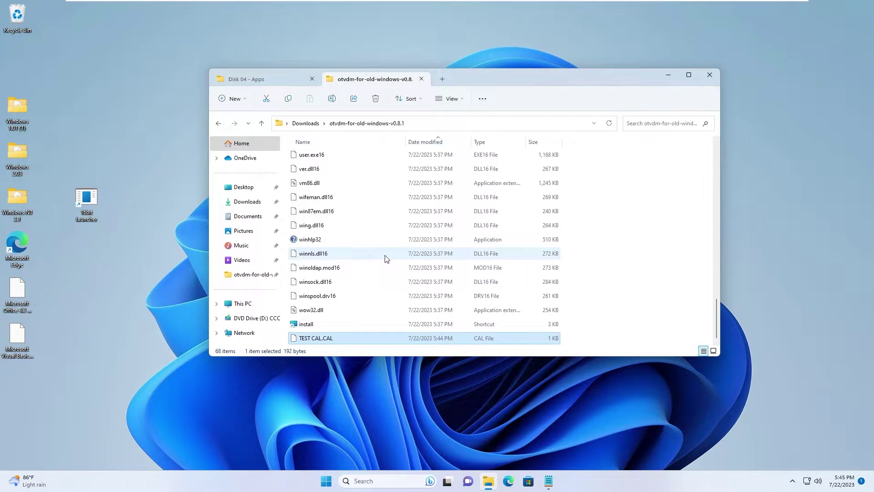
left_click(367, 225)
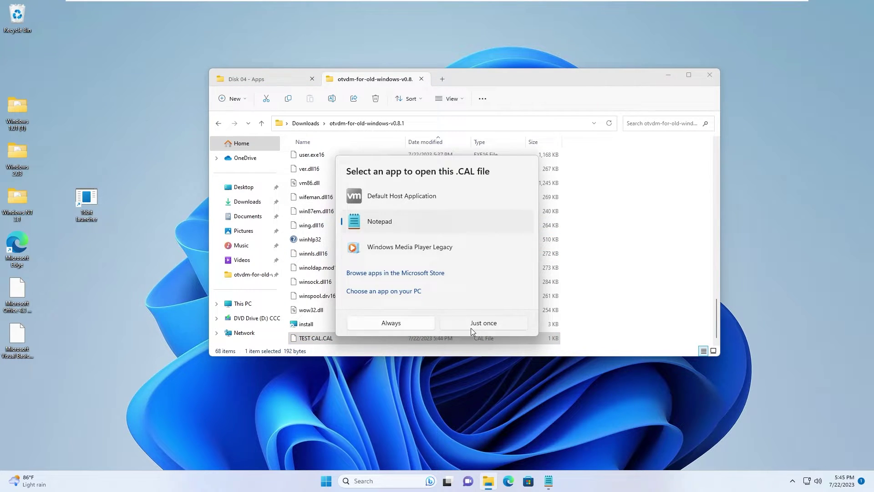
left_click(472, 327)
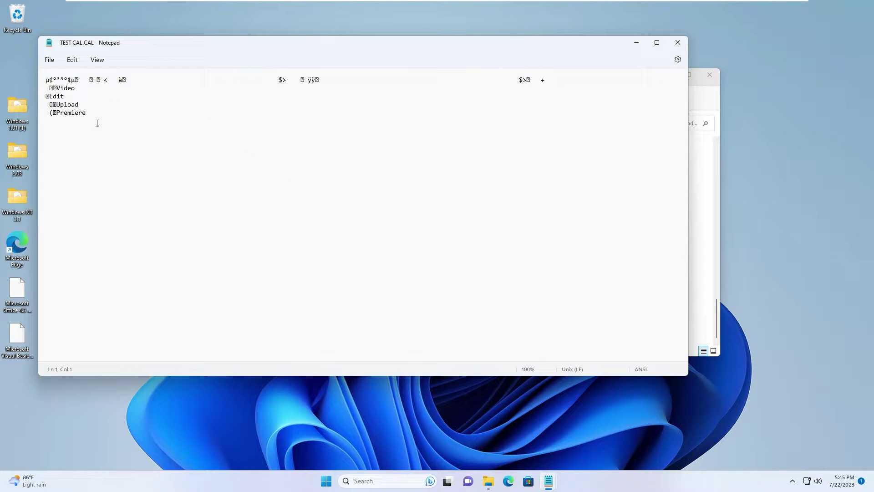
left_click_drag(97, 123, 67, 80)
left_click(678, 43)
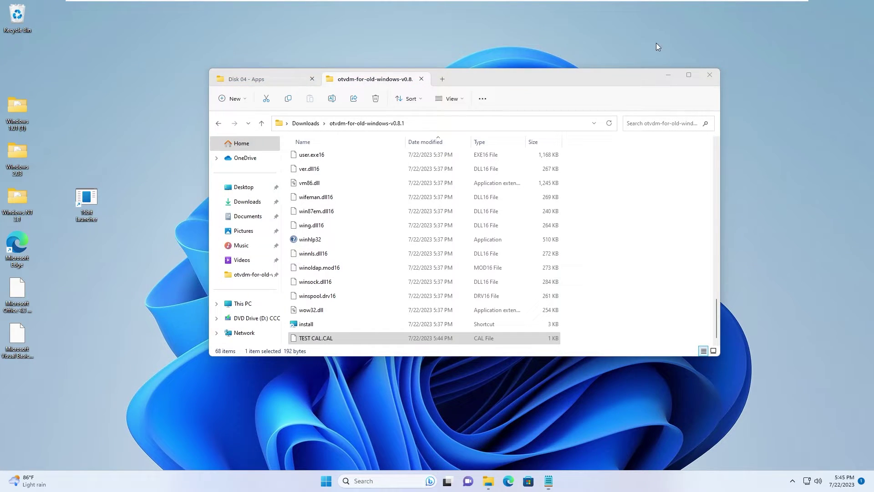
- Run CARDFILE through the 16-bit launcher, type test text, and close without saving
left_click(294, 80)
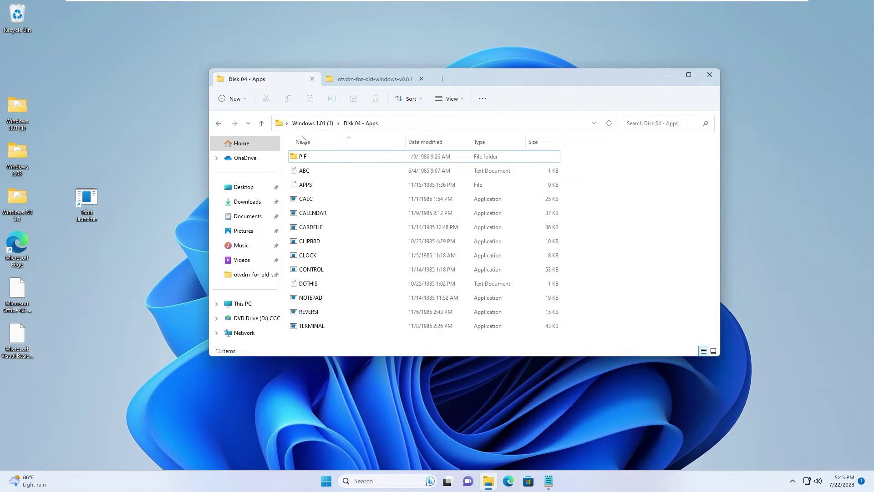
left_click(320, 227)
left_click_drag(321, 228, 86, 200)
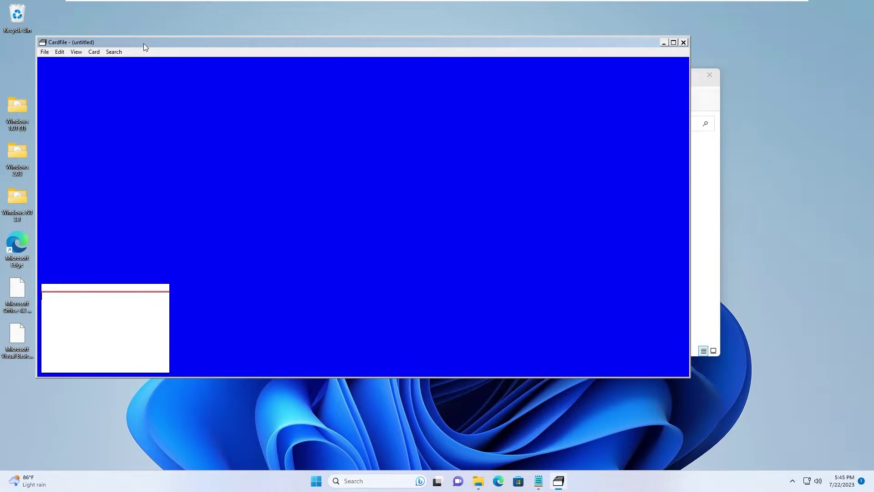
left_click_drag(143, 43, 212, 71)
type("onfmakmddawdada")
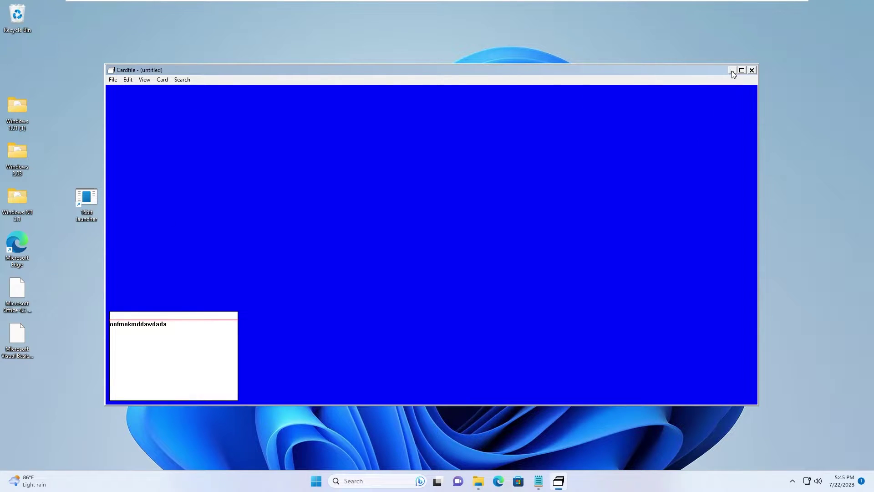
left_click(751, 70)
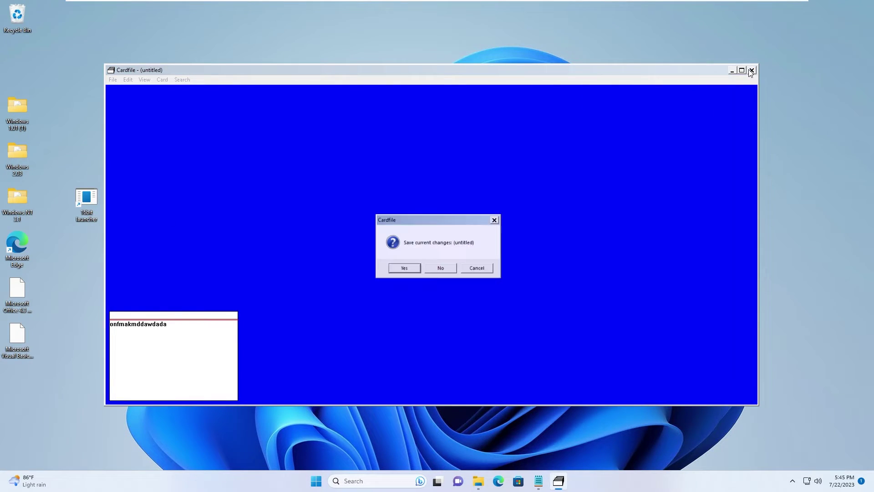
left_click(438, 269)
- Launch CLIPBRD through the 16-bit launcher
left_click_drag(314, 245, 92, 201)
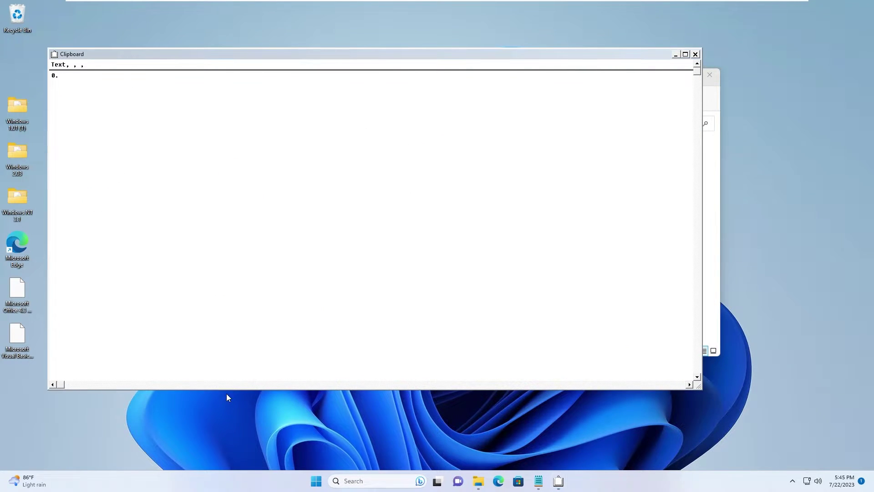
key("super")
key("Escape")
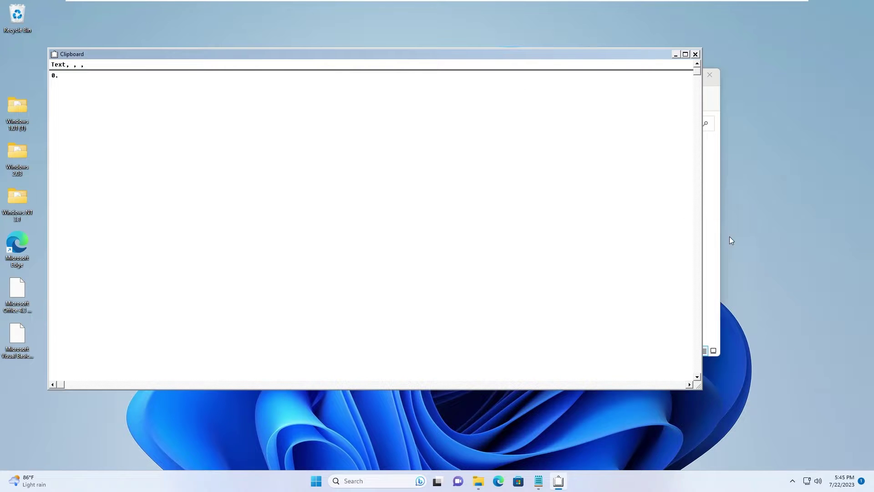
- Launch Windows 1.01 Notepad through the 16-bit launcher after running it directly fails
left_click(711, 237)
double_click(318, 298)
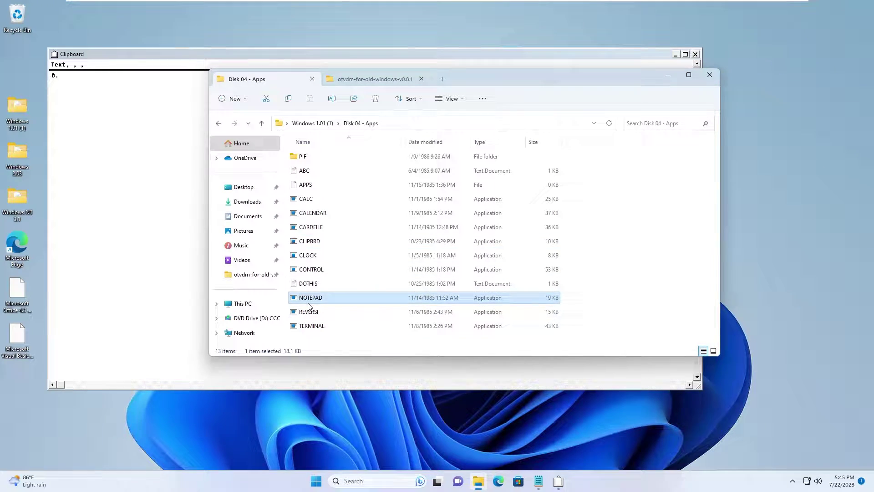
left_click(560, 253)
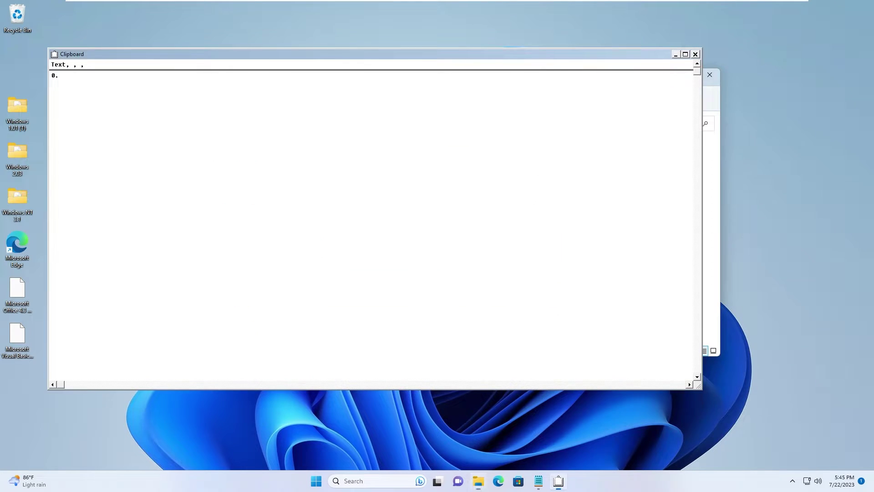
left_click_drag(198, 60, 631, 170)
left_click_drag(350, 300, 89, 205)
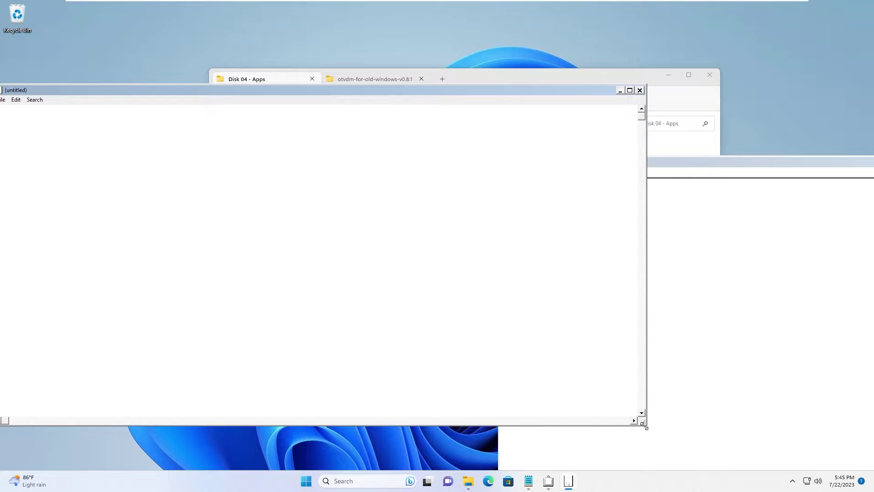
- Resize and arrange the Notepad and Clipboard windows side by side
left_click_drag(646, 424, 298, 244)
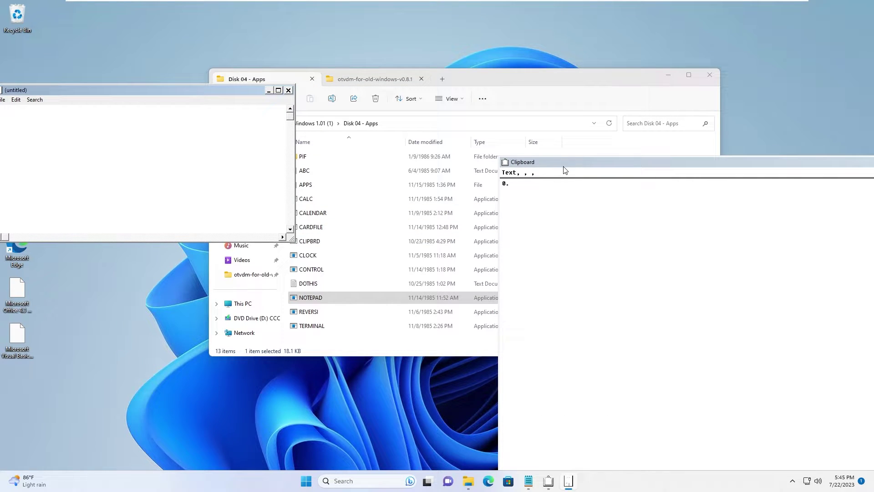
left_click_drag(565, 170, 130, 109)
left_click_drag(70, 96, 425, 79)
left_click(294, 102)
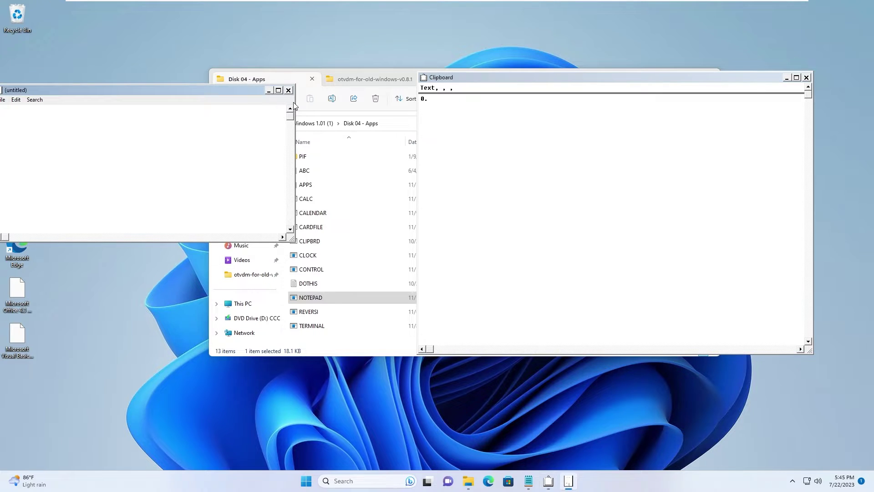
left_click_drag(219, 99, 278, 111)
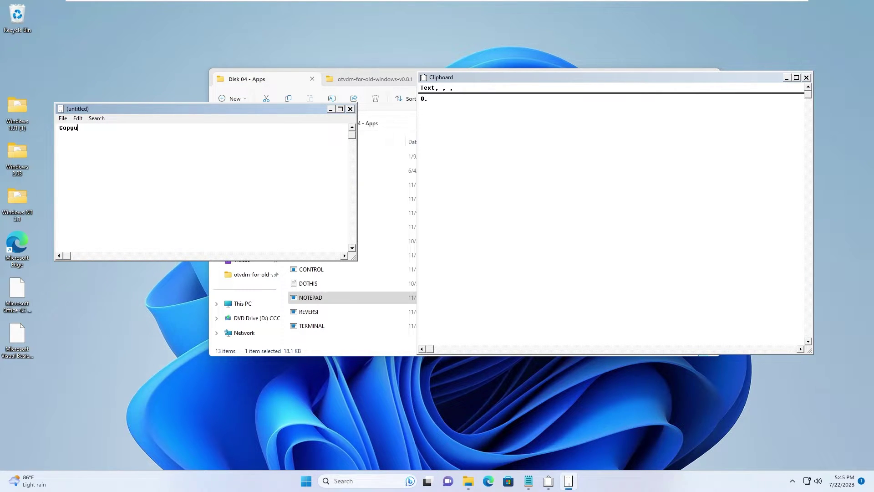
- Copy the Notepad text 'Copyu' and check it in the Clipboard viewer
right_click(71, 133)
left_click(84, 159)
left_click(475, 117)
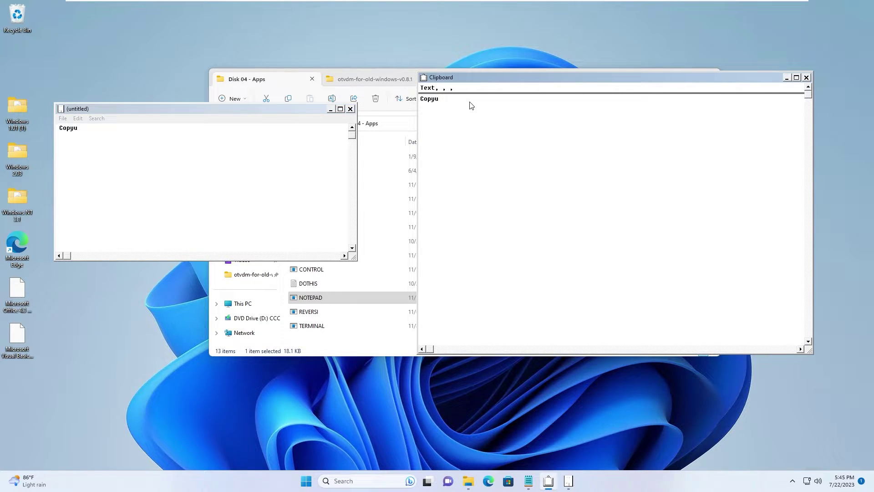
right_click(107, 133)
left_click(98, 131)
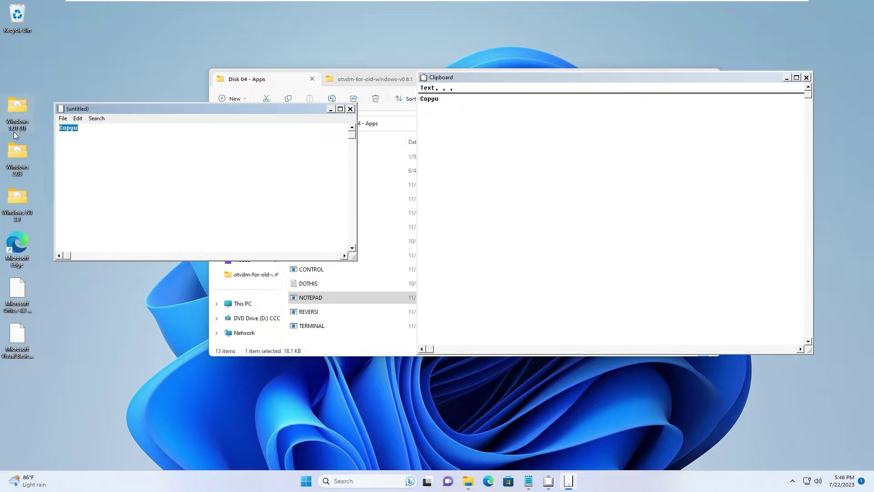
- Extend the text to 'Copyufcasds', copy it, and confirm it in the Clipboard viewer
key("End")
type("fc")
right_click(59, 127)
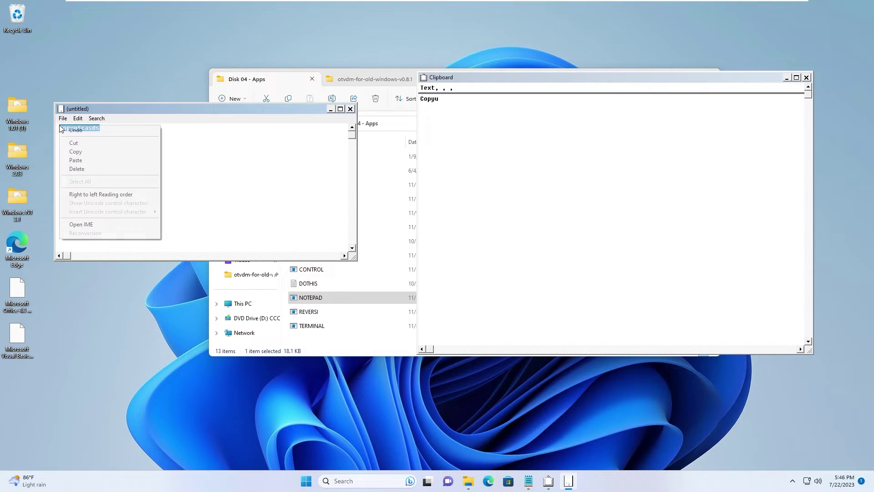
left_click(161, 151)
left_click(467, 108)
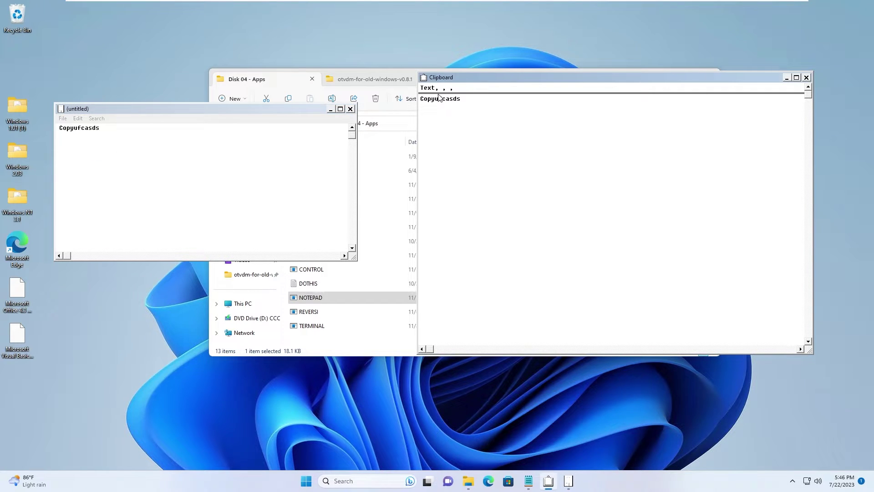
- Close the Clipboard viewer and Notepad without saving
left_click(806, 77)
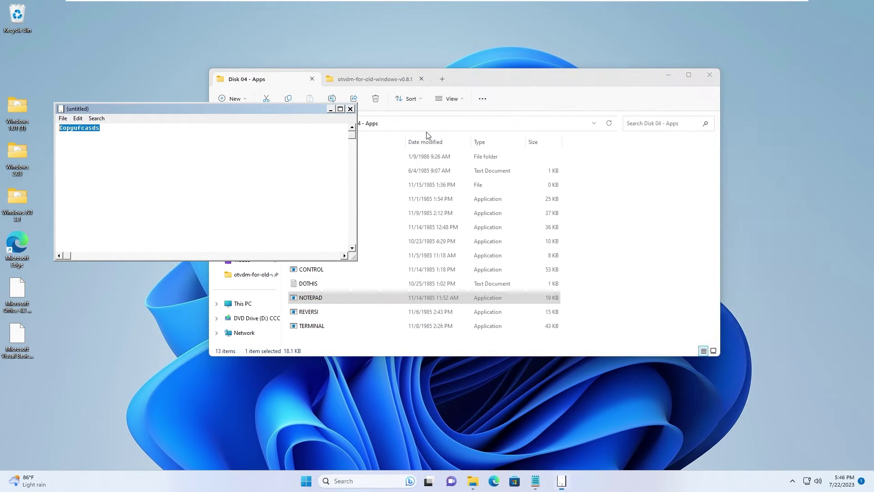
left_click(350, 109)
left_click(441, 270)
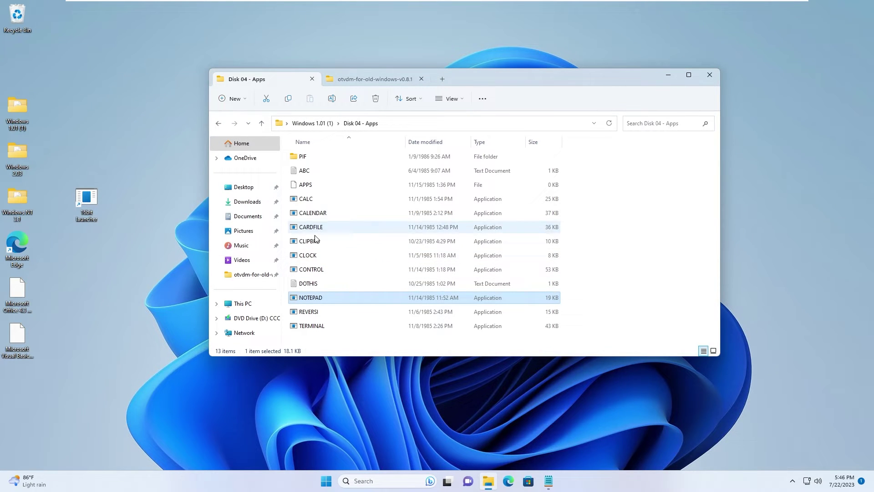
- Run Windows 1.01 CLOCK through the 16-bit launcher after the direct launch fails
double_click(321, 254)
key("Return")
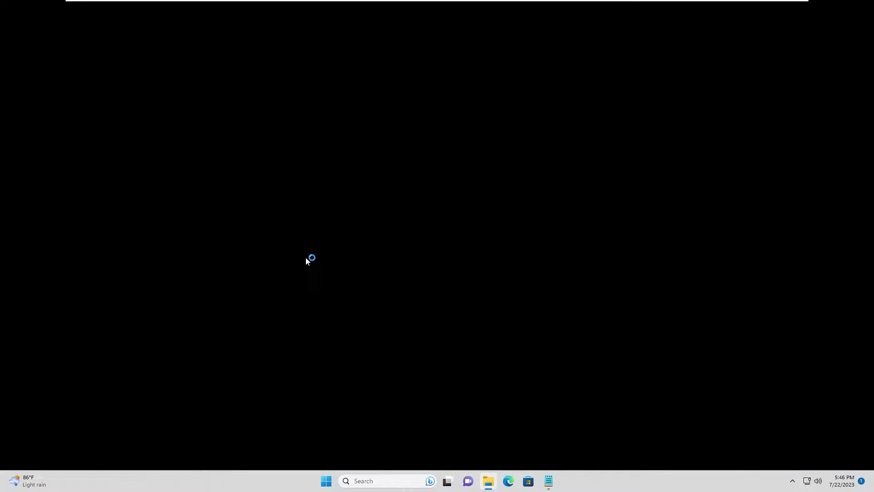
left_click_drag(305, 256, 100, 208)
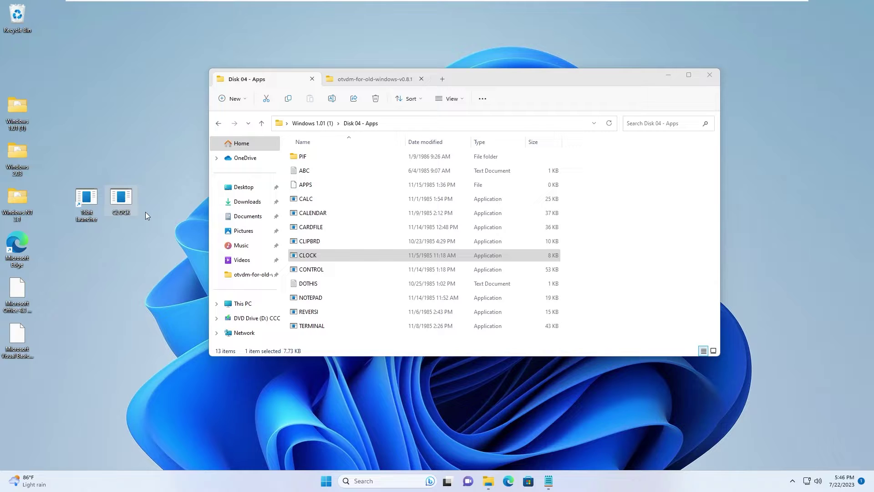
left_click(327, 262)
key("ctrl+z")
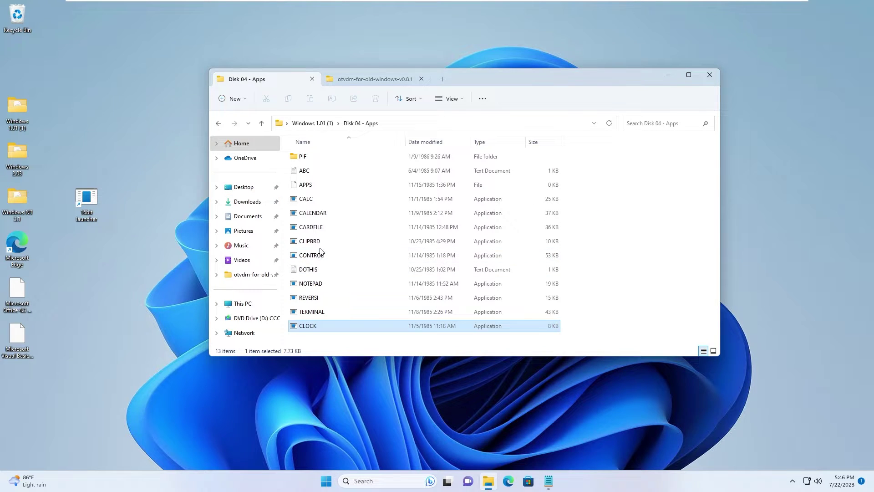
left_click_drag(168, 263, 87, 203)
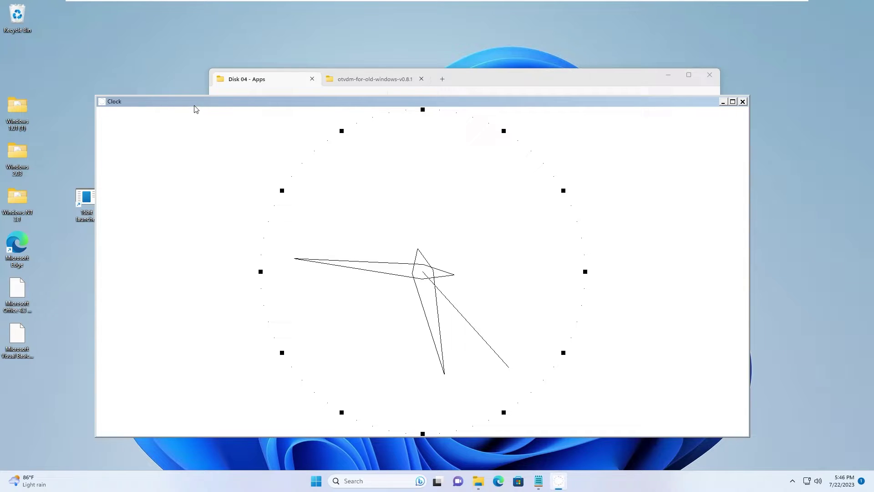
- View Clock's About information, then shrink Clock into the lower right
right_click(183, 104)
left_click(195, 170)
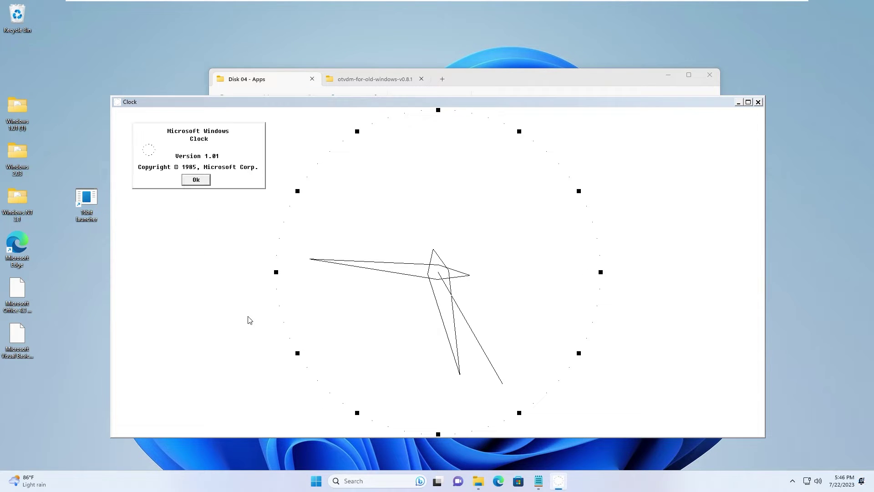
left_click(189, 180)
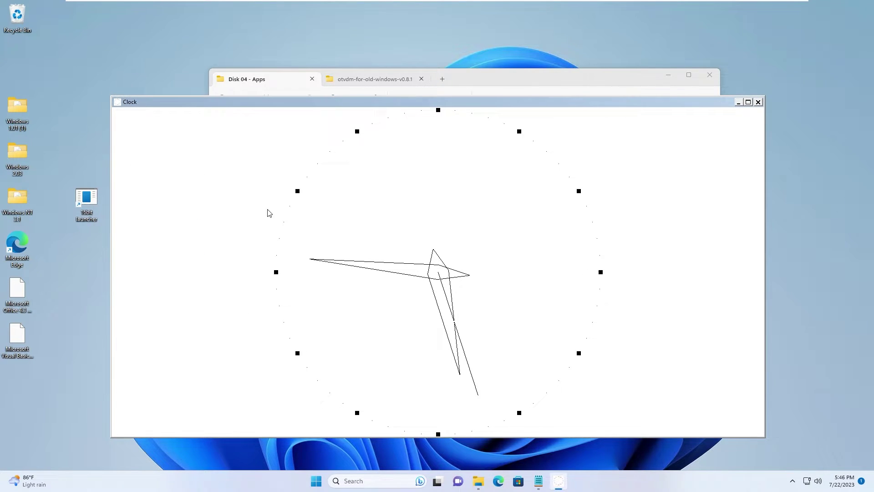
left_click_drag(110, 95, 617, 322)
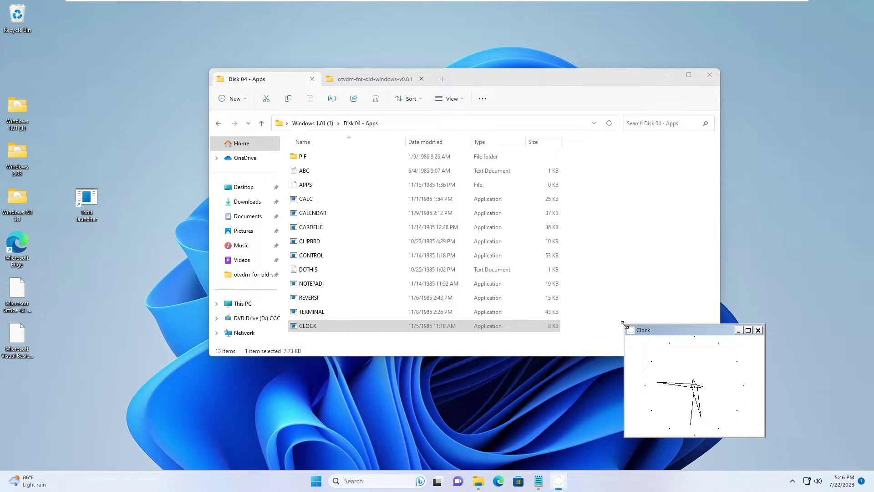
- Run winver from the Run box to show the Windows 11 version
key("super+r")
type("winer")
key("Return")
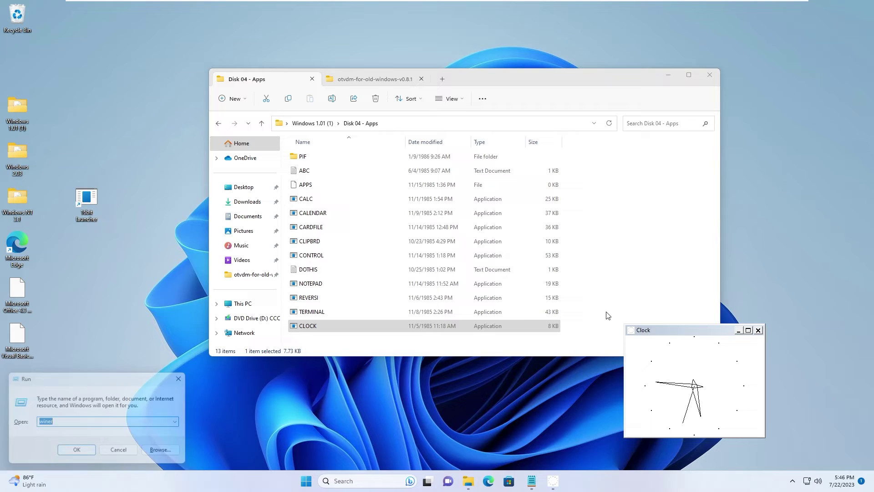
key("Return")
type("winver")
key("Return")
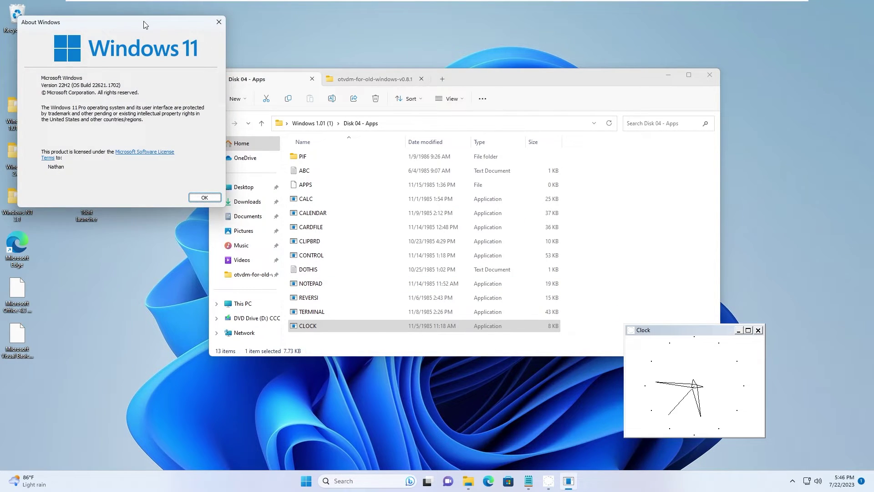
- Close the About Windows box and the Clock window
left_click_drag(144, 21, 515, 240)
left_click(592, 241)
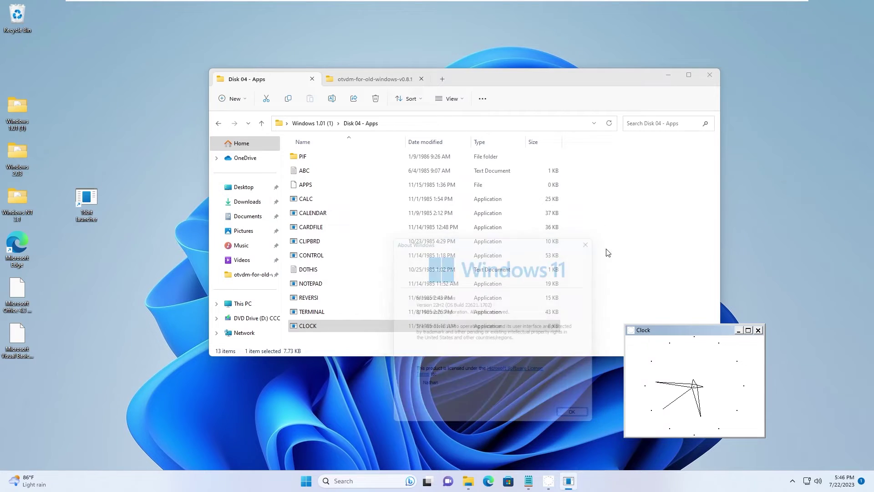
left_click(758, 330)
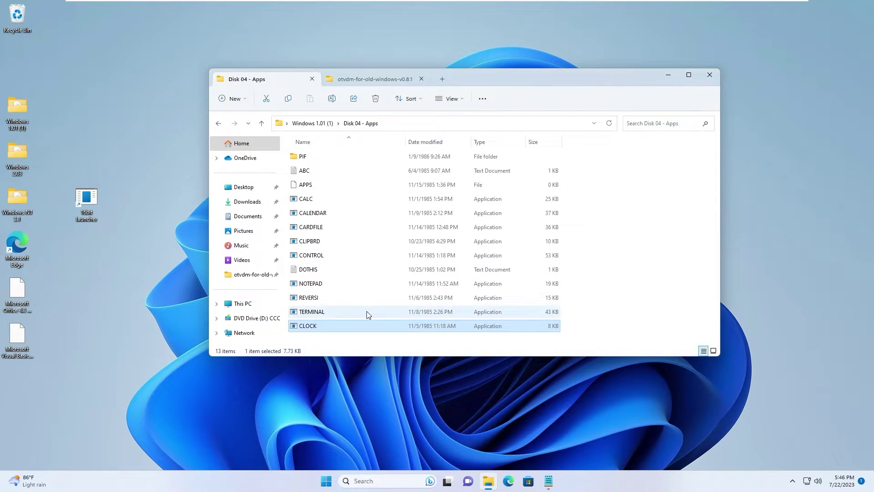
- Start Reversi via the 16-bit launcher, open the Skill menu, and try opening moves
left_click_drag(353, 296, 91, 194)
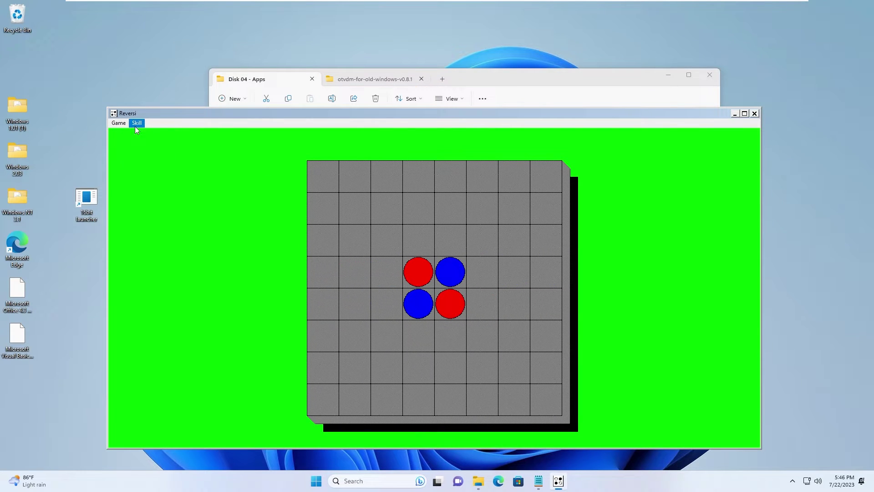
left_click(136, 128)
left_click(350, 239)
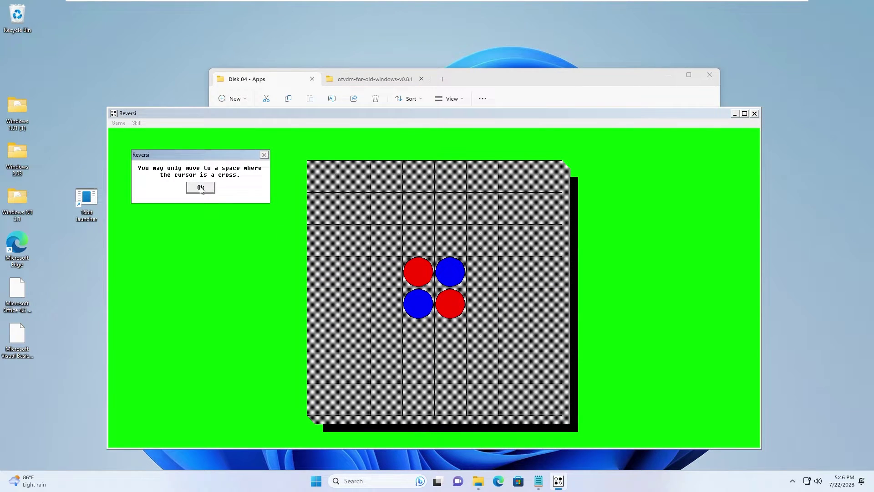
left_click(201, 189)
left_click(420, 316)
left_click(201, 187)
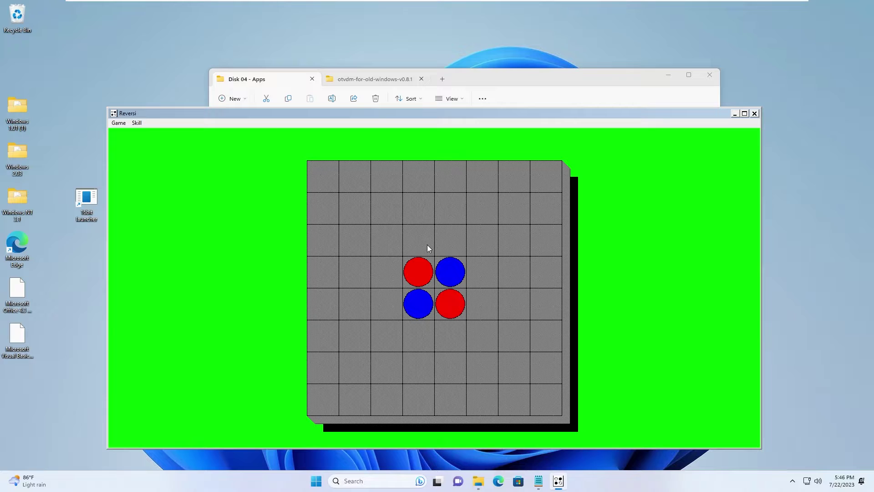
- Keep placing red pieces until the game ends with 'You Lost by 26'
left_click(451, 300)
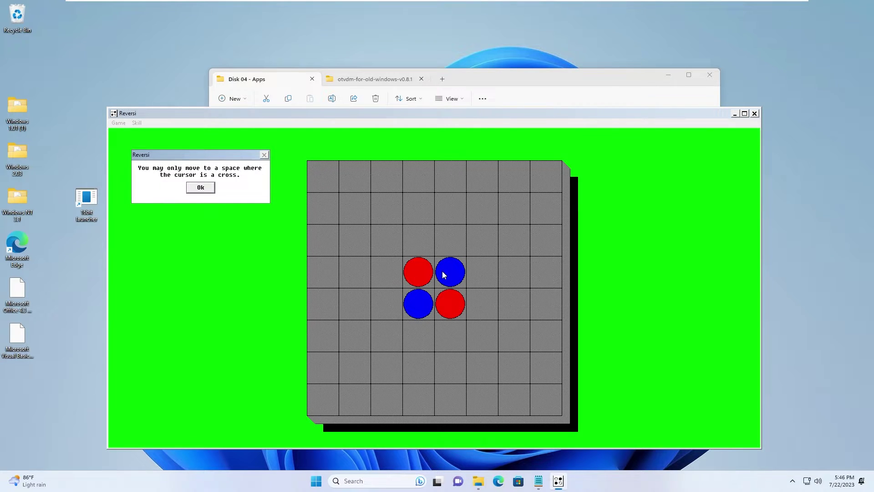
left_click(200, 188)
left_click(385, 236)
left_click(201, 188)
left_click(420, 301)
key("Return")
left_click(397, 314)
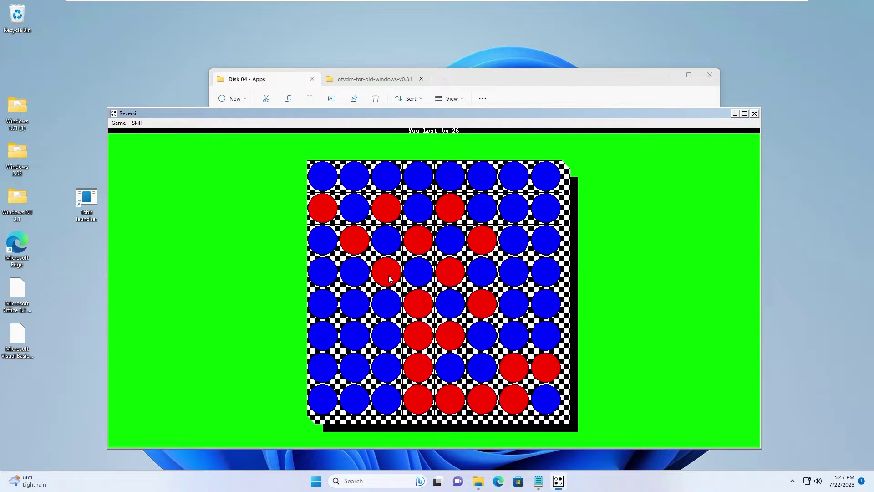
left_click(407, 298)
left_click(202, 187)
- Close Reversi, run Terminal, cancel its File > Open, close it, then return to Windows 1.01 (1)
left_click(754, 114)
left_click_drag(345, 313, 88, 199)
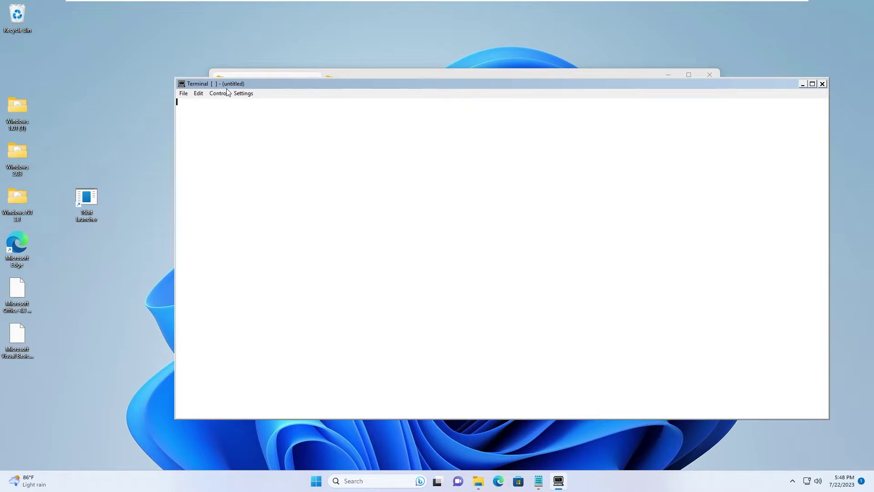
left_click(184, 93)
left_click(200, 112)
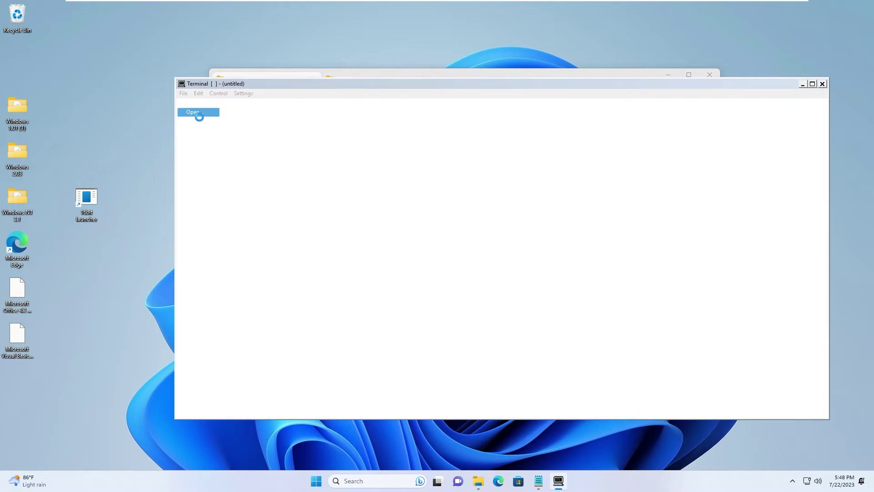
left_click(301, 172)
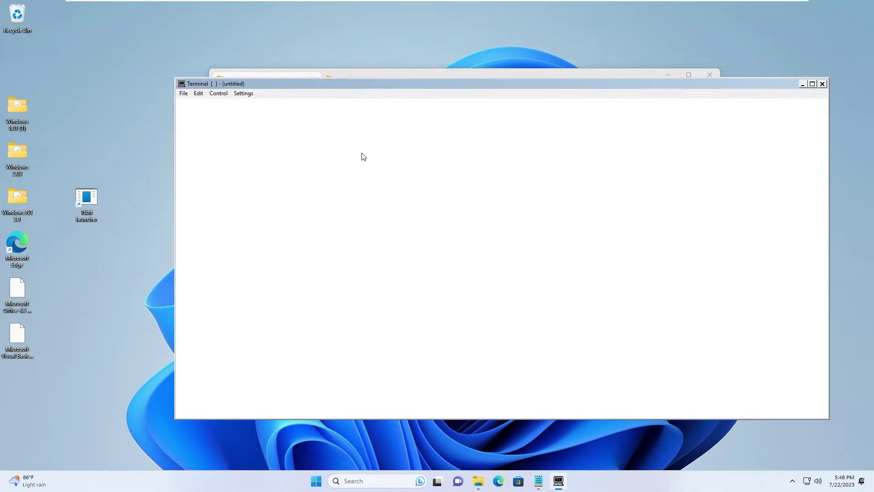
left_click(823, 84)
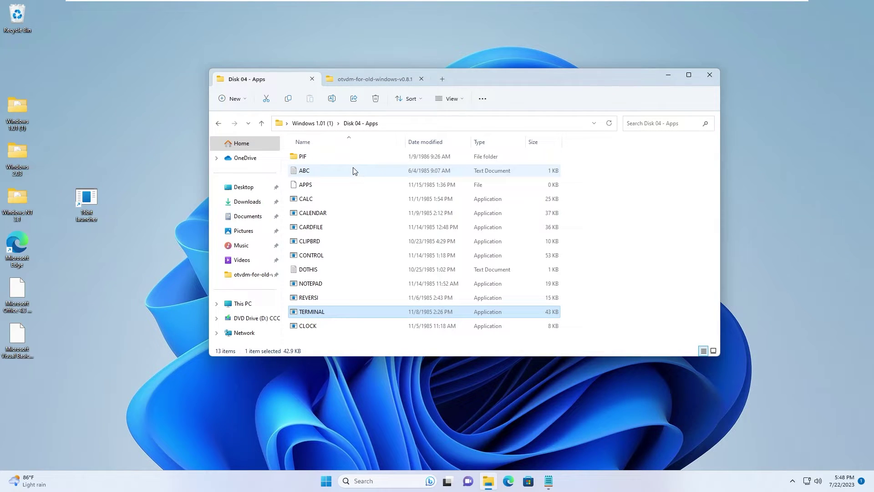
left_click(321, 123)
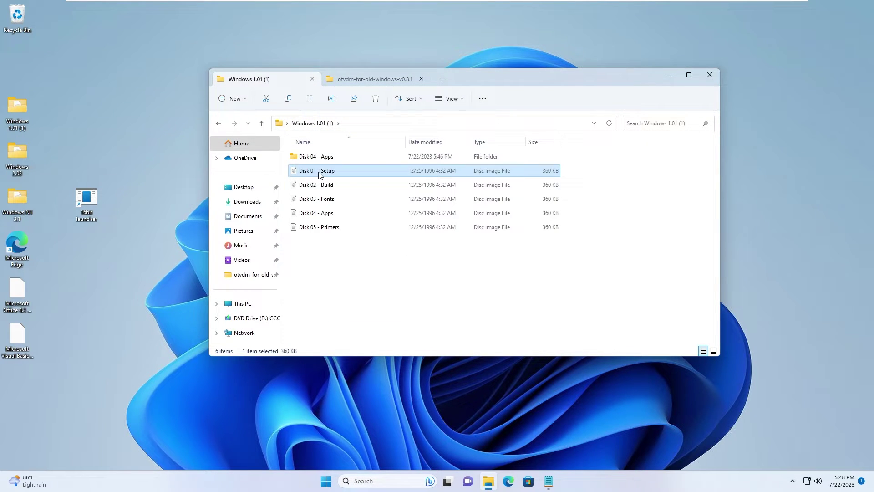
- Open Disk 01 - Setup in 7-Zip to browse its contents, then close it
right_click(321, 172)
left_click(353, 303)
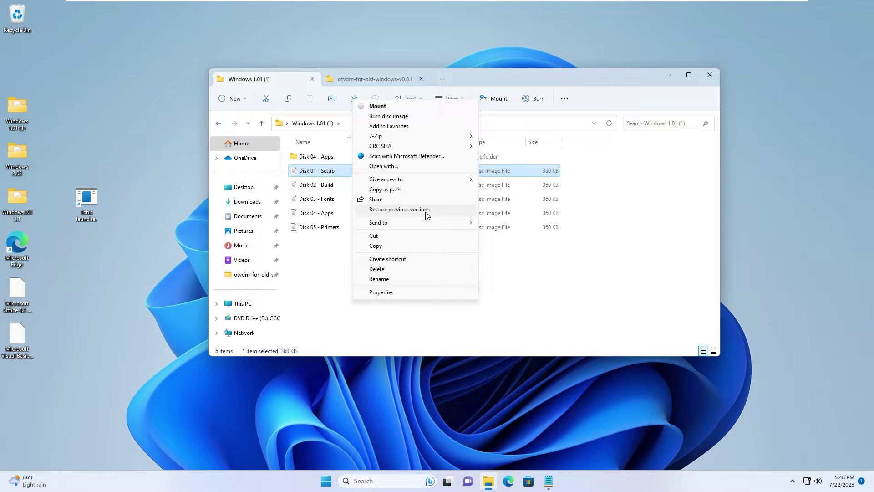
mouse_move(449, 137)
left_click(505, 137)
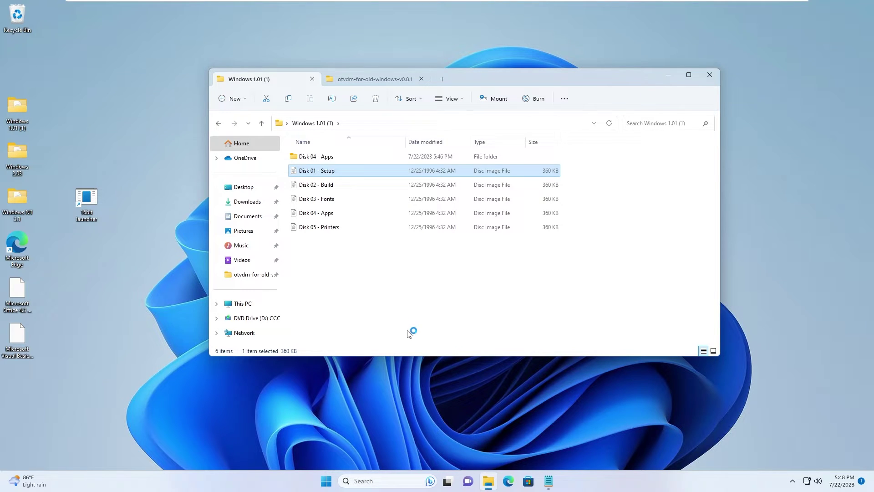
scroll(153, 190, "down", 4)
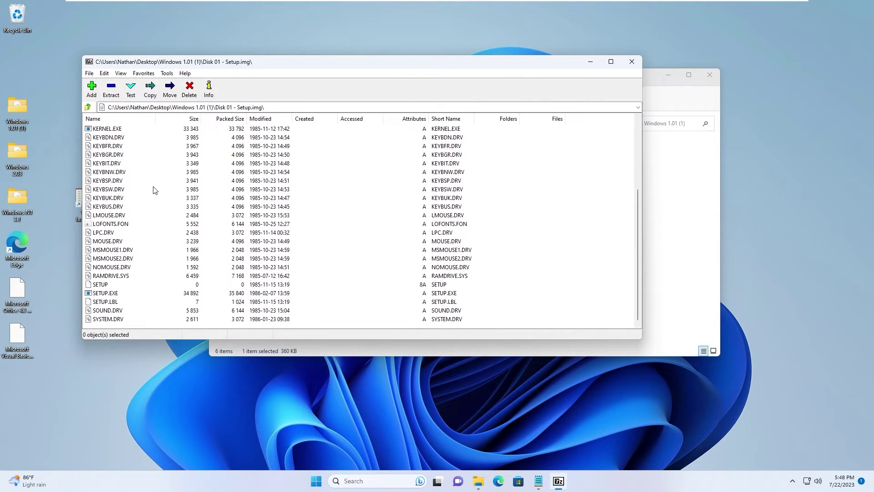
left_click(626, 64)
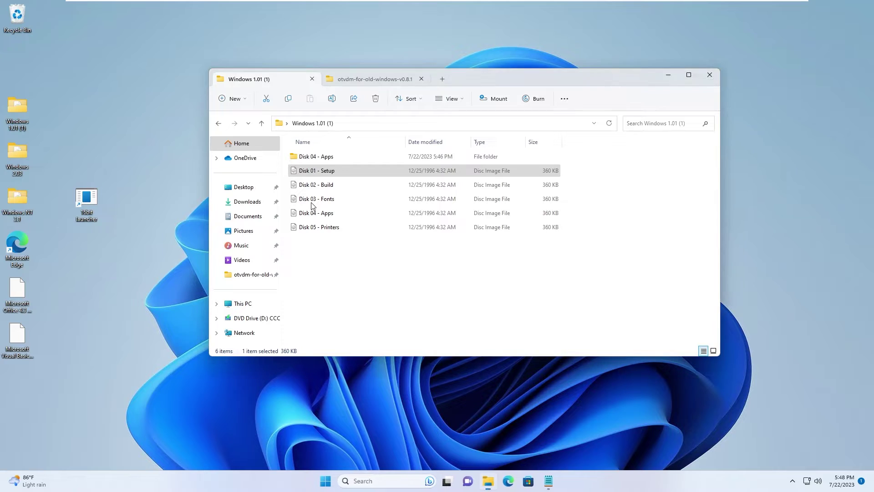
- Extract Disk 01 - Setup with 7-Zip's Extract files, accepting the default folder
right_click(312, 172)
left_click(360, 297)
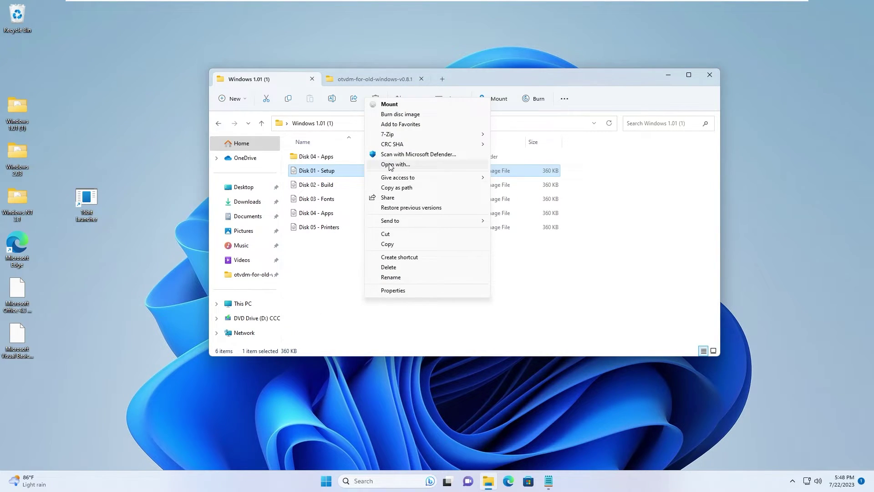
mouse_move(433, 134)
left_click(519, 155)
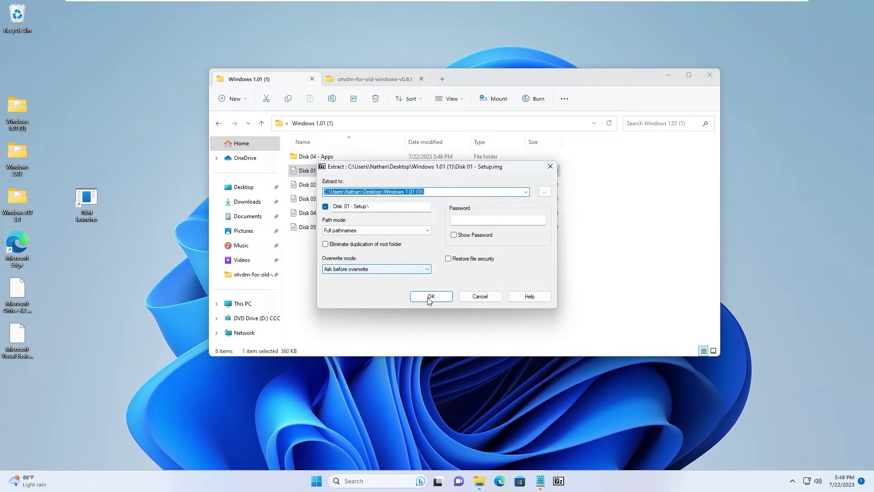
left_click(428, 297)
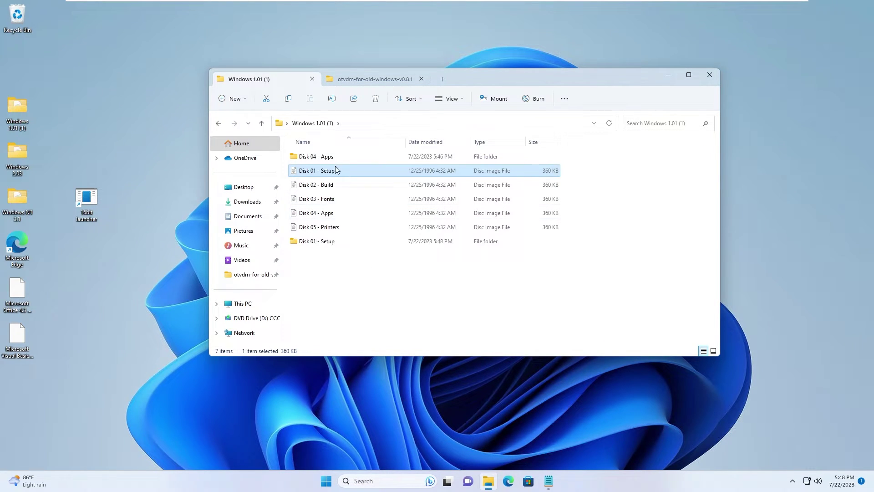
- Open the extracted Disk 01 - Setup folder and run SETUP through the 16-bit launcher
double_click(321, 239)
scroll(377, 257, "down", 4)
scroll(386, 255, "down", 3)
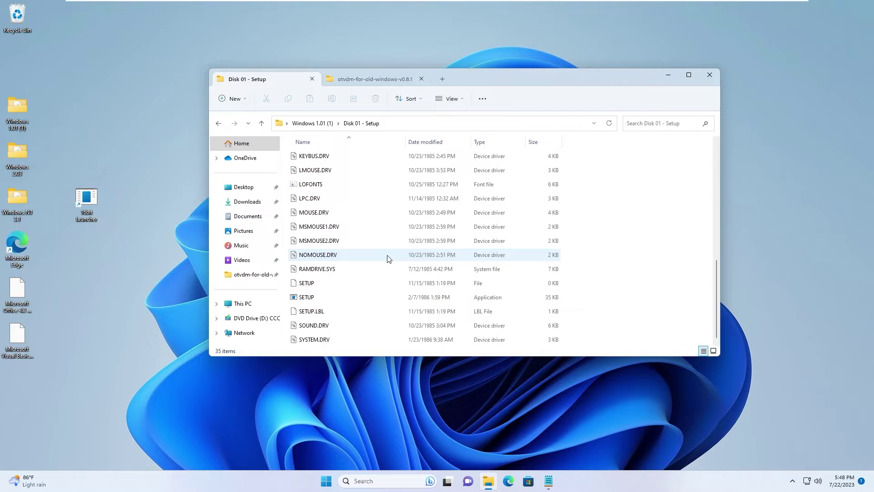
left_click_drag(328, 297, 88, 203)
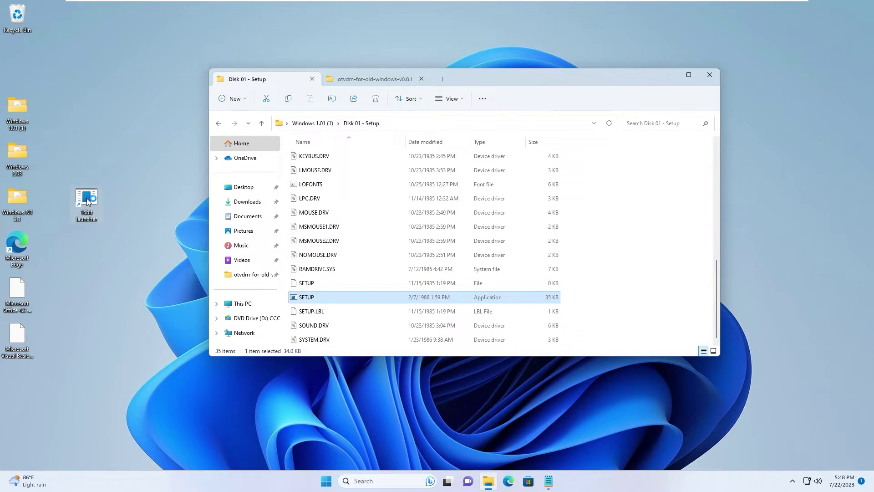
- Inspect the blank SETUP.EXE console, then close it
left_click_drag(123, 37, 315, 117)
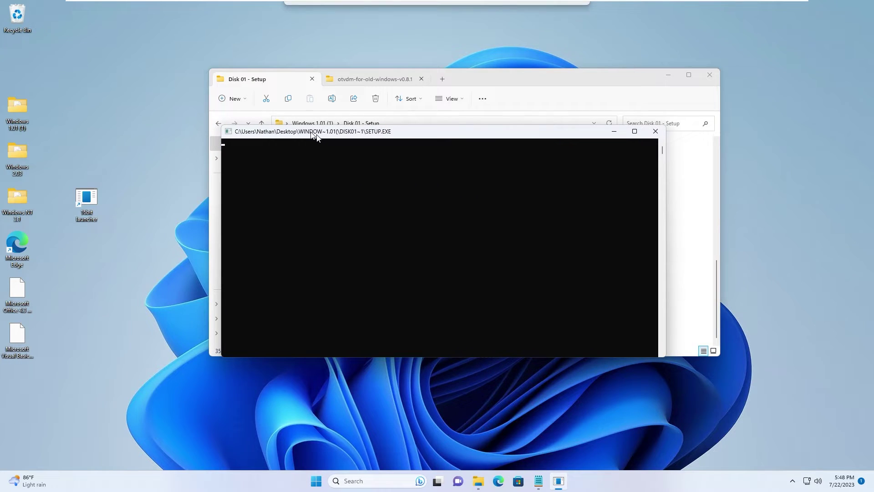
left_click(413, 82)
left_click_drag(483, 80, 429, 75)
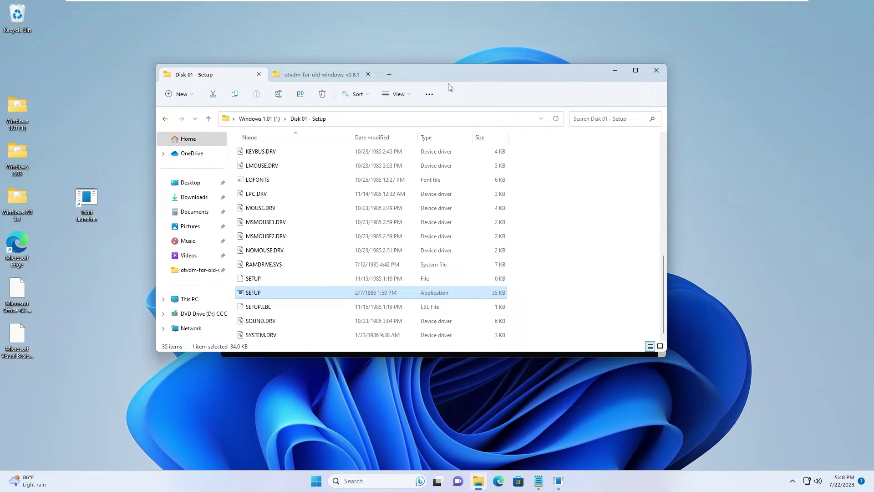
left_click(614, 71)
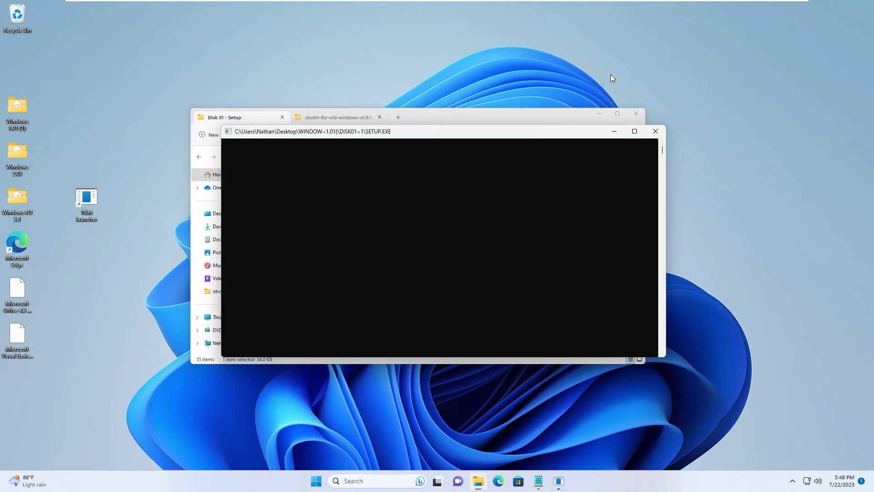
left_click_drag(264, 169, 325, 132)
left_click(653, 137)
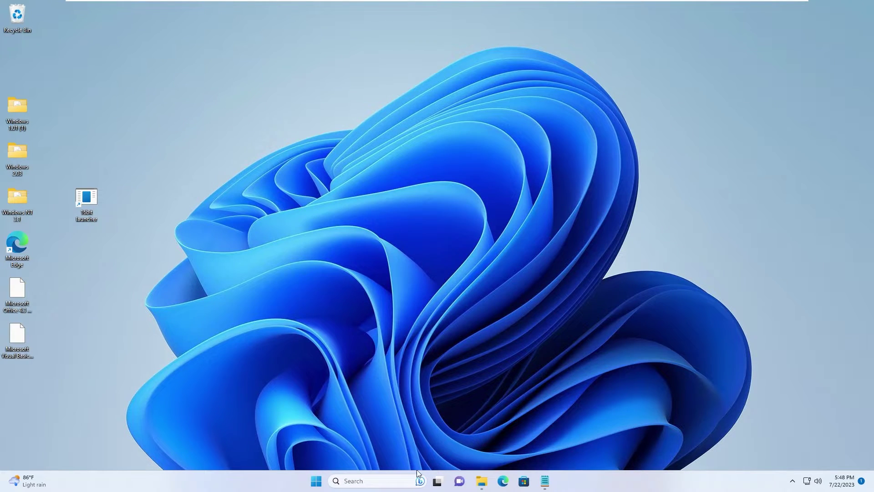
- Run KERNEL via the 16-bit launcher, go up to Windows 1.01 (1), and minimize Explorer
left_click(489, 480)
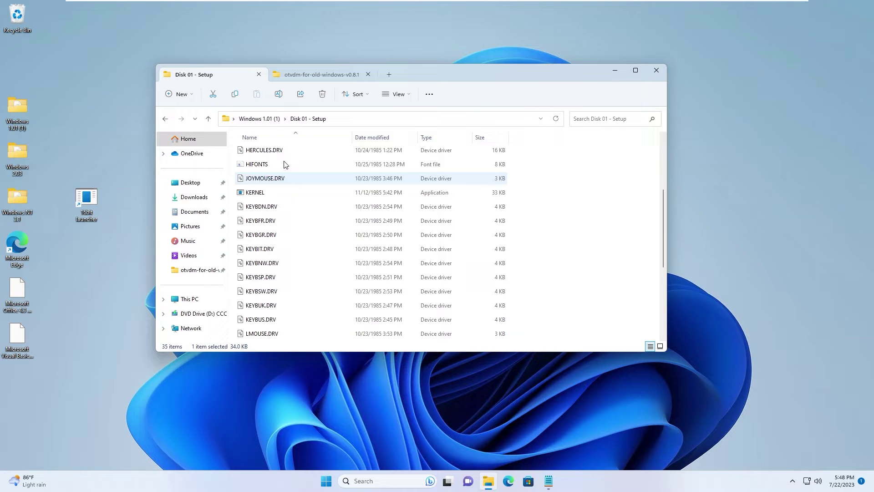
left_click(279, 193)
left_click_drag(106, 202, 76, 202)
left_click(267, 119)
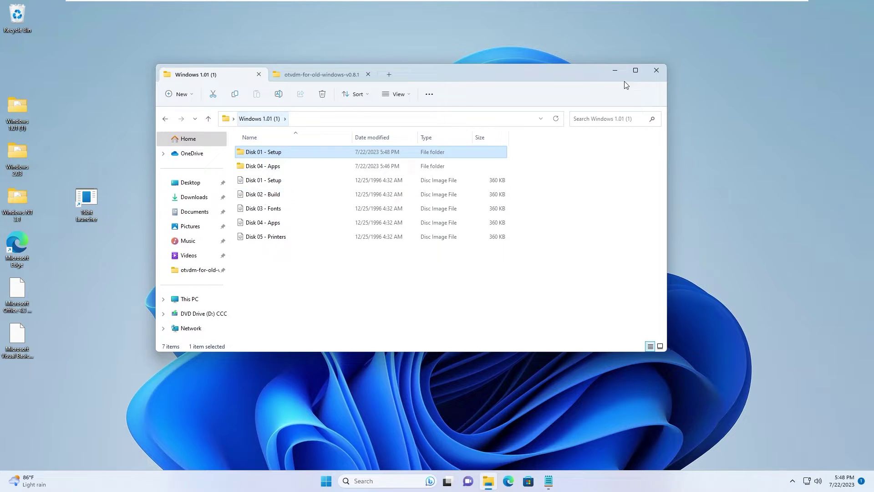
left_click(614, 71)
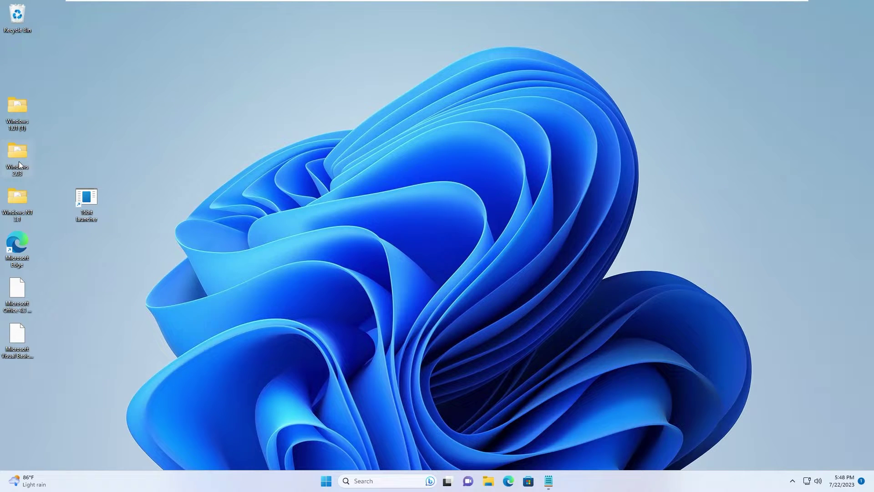
- In the Windows 2.03 folder, extract the Disk 03 image with 7-Zip
double_click(19, 161)
left_click(261, 153)
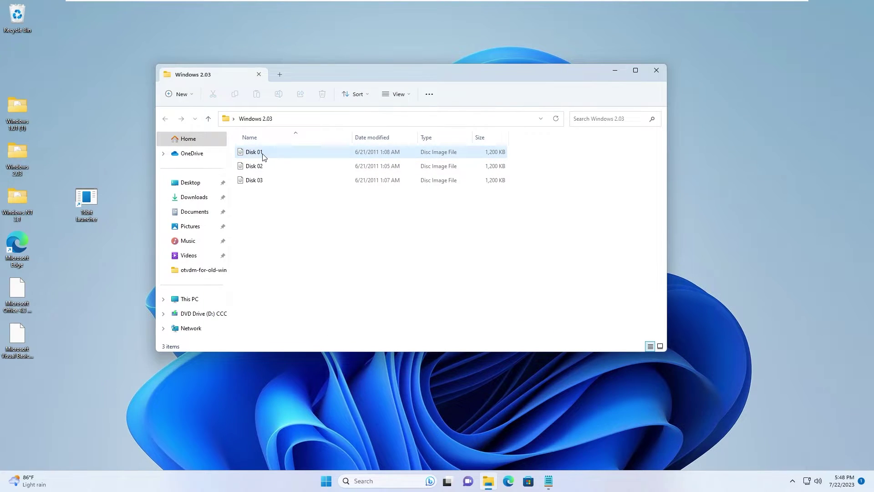
right_click(274, 177)
left_click(317, 304)
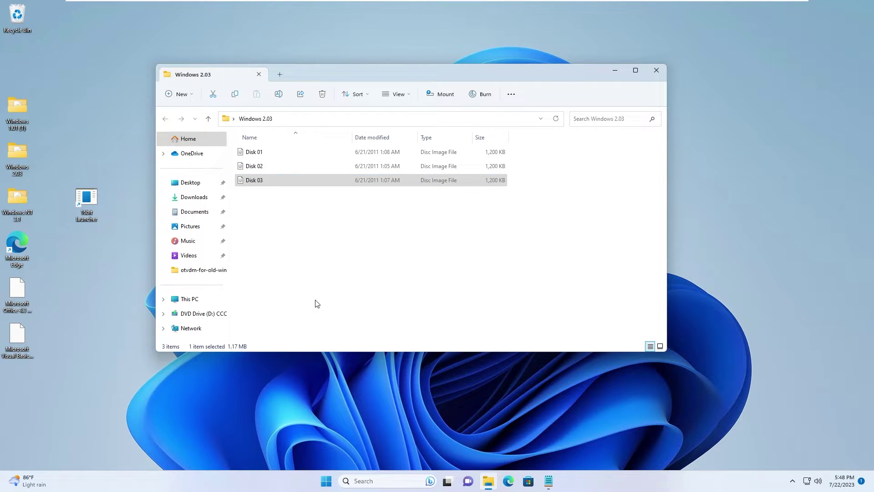
mouse_move(400, 136)
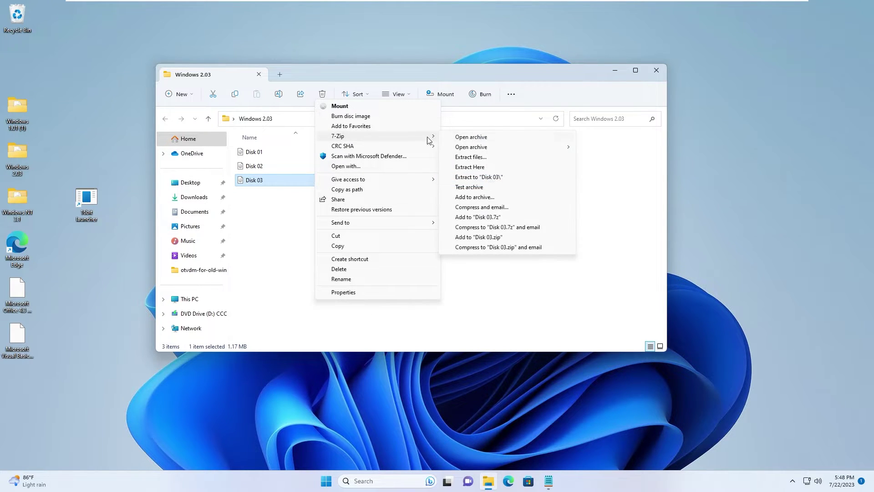
left_click(469, 158)
left_click(422, 296)
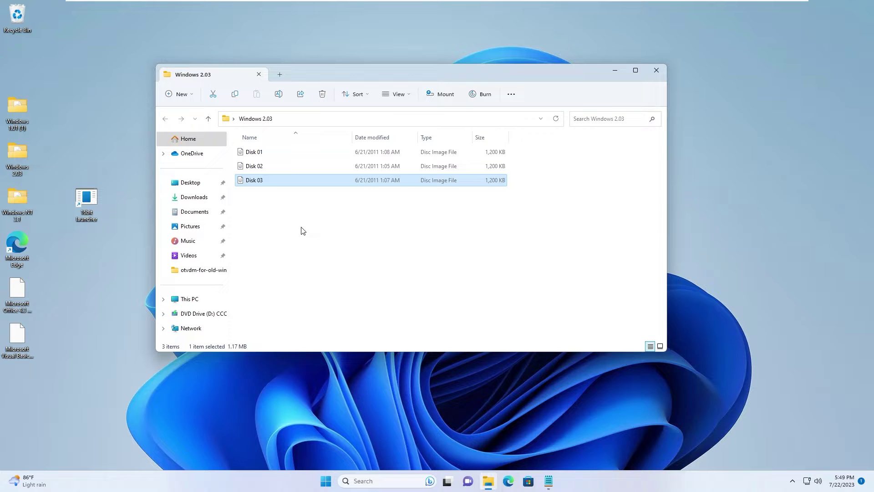
- Open the Disk 03 folder and run CALC through the 16-bit launcher
left_click(261, 153)
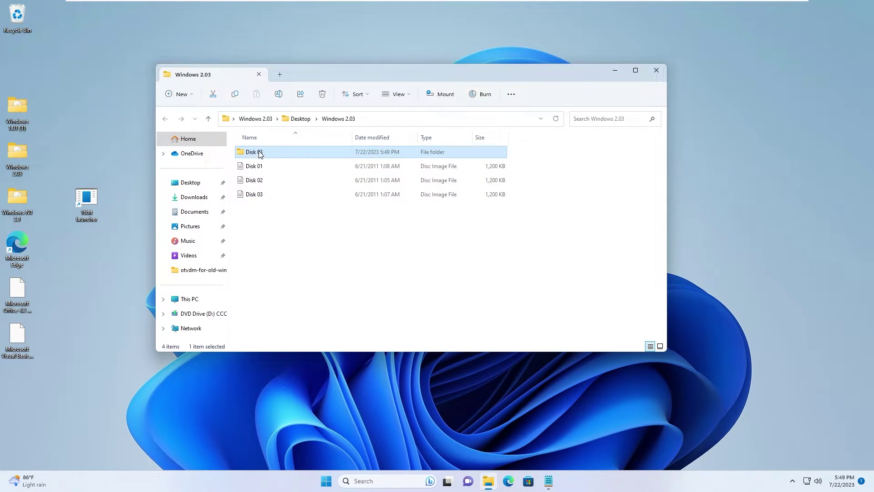
double_click(260, 153)
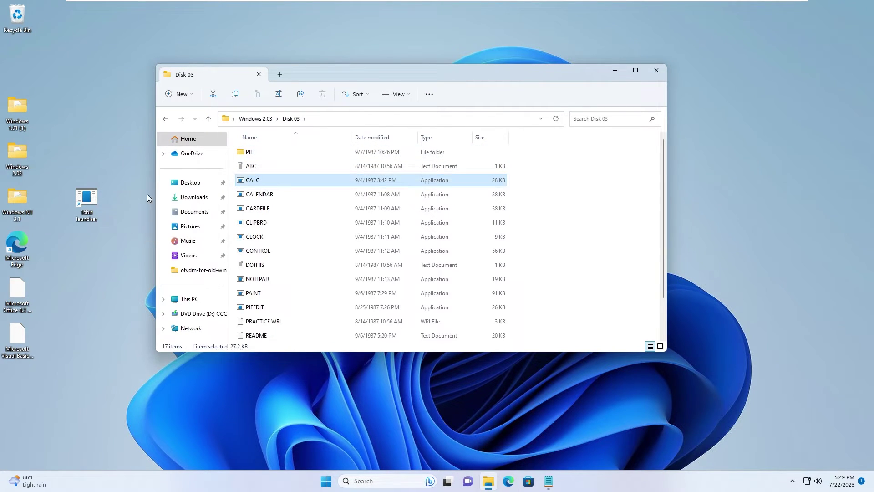
left_click_drag(147, 198, 91, 203)
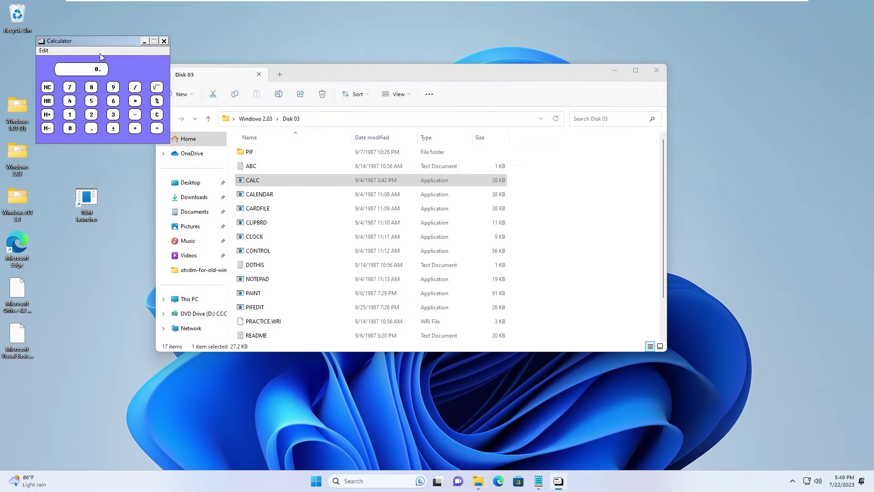
- View the Calculator's About information, copy its displayed value, and show the folder's full path
left_click_drag(101, 54, 322, 140)
left_click(265, 141)
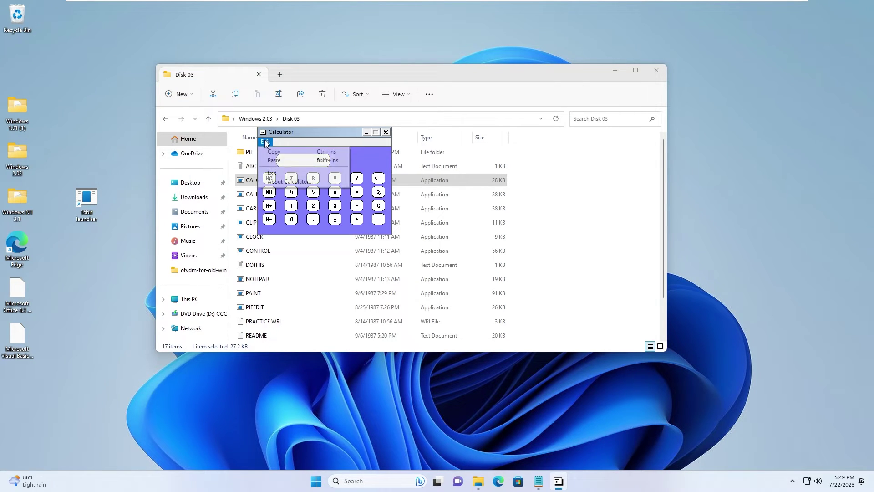
left_click(299, 181)
left_click(372, 227)
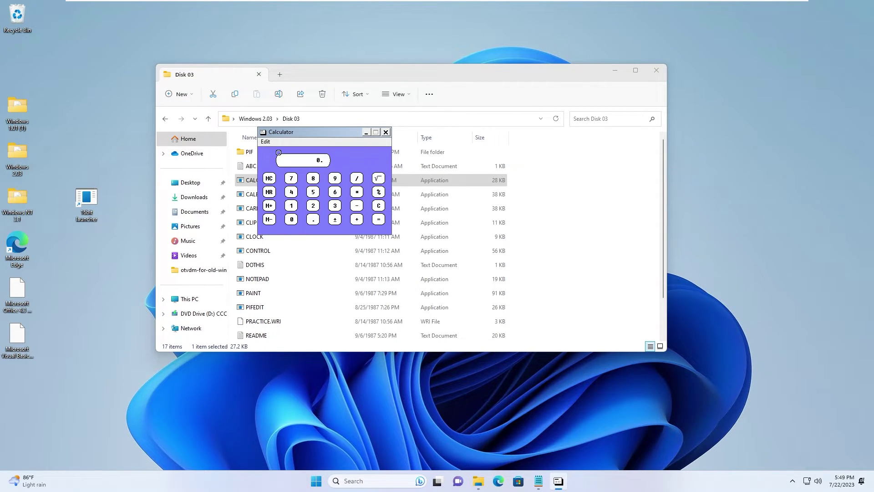
left_click(266, 141)
left_click(278, 152)
left_click(396, 122)
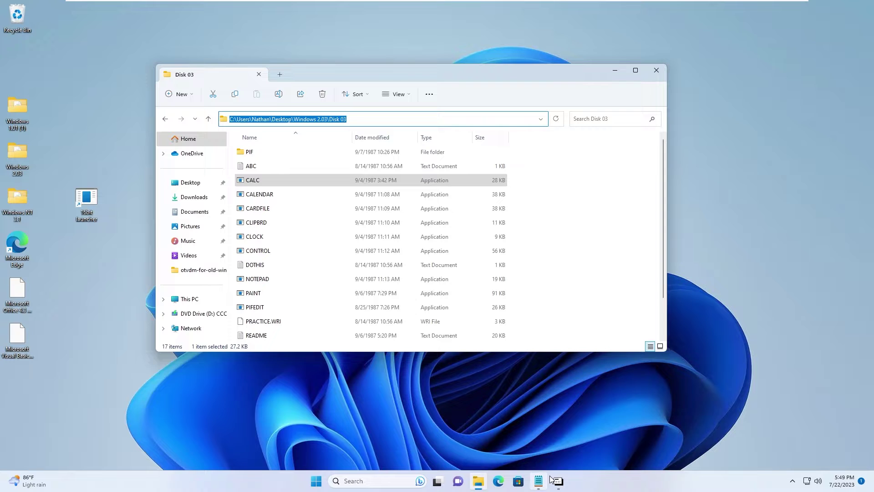
- Close Calculator and launch the Windows 2.03 Calendar, minimizing the otvdm console
left_click(385, 132)
double_click(287, 194)
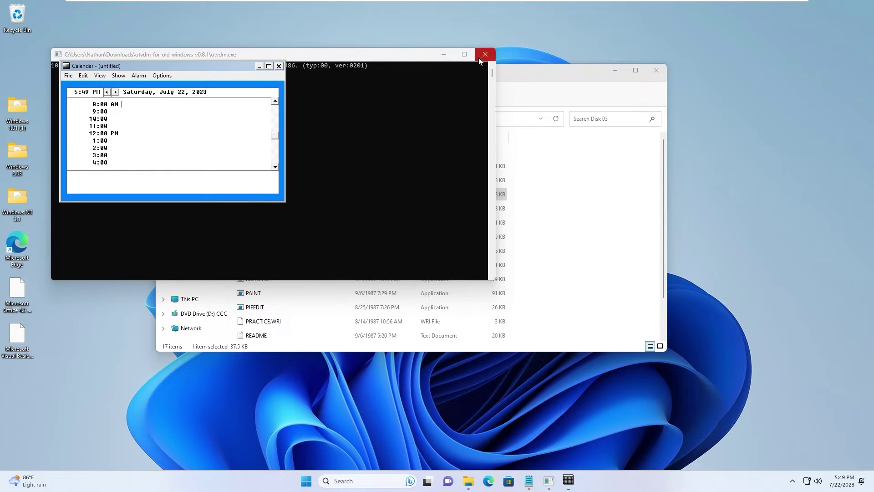
left_click_drag(191, 69, 348, 201)
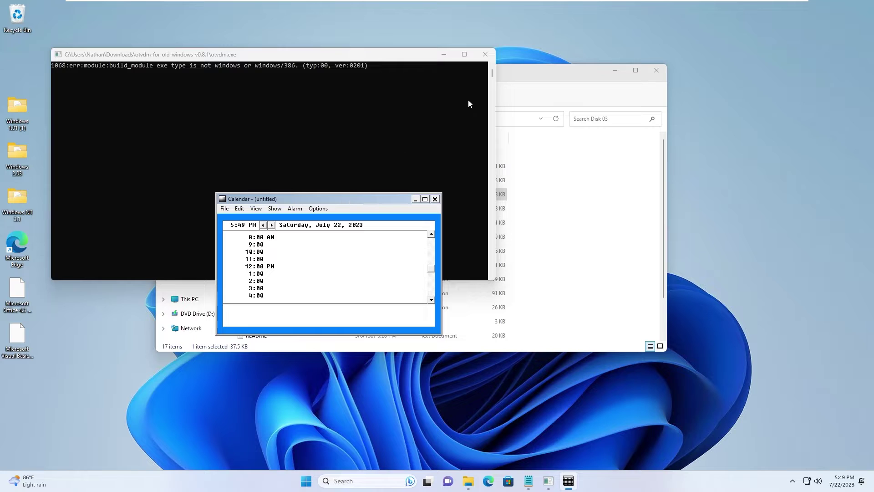
left_click(484, 55)
double_click(289, 196)
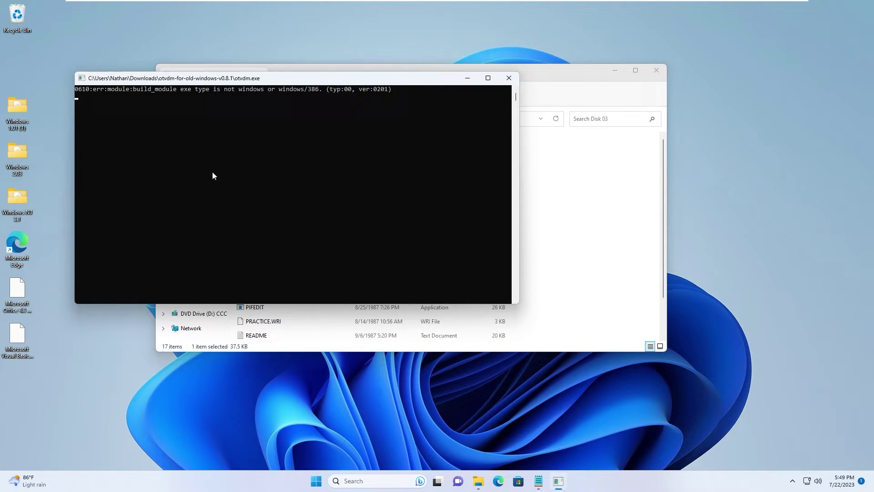
left_click_drag(209, 93, 448, 141)
left_click(469, 79)
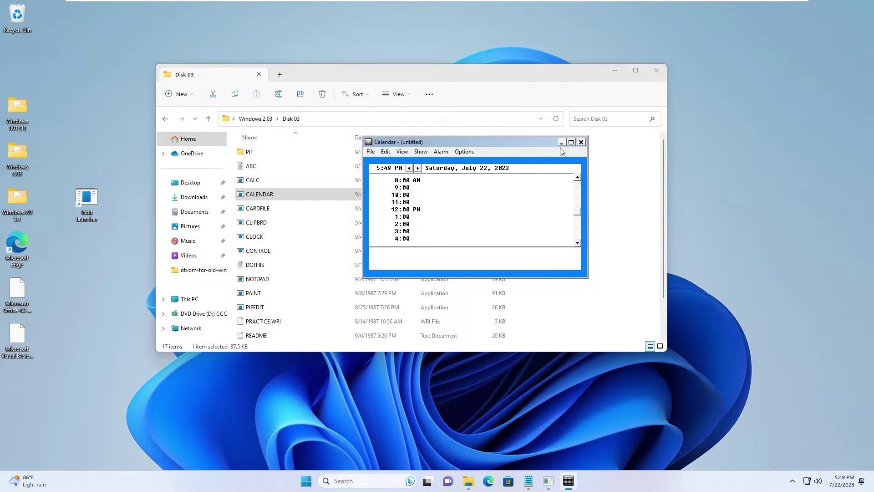
- Cancel the Calendar's File > Open prompt, then close the Calendar
left_click(371, 153)
left_click(383, 182)
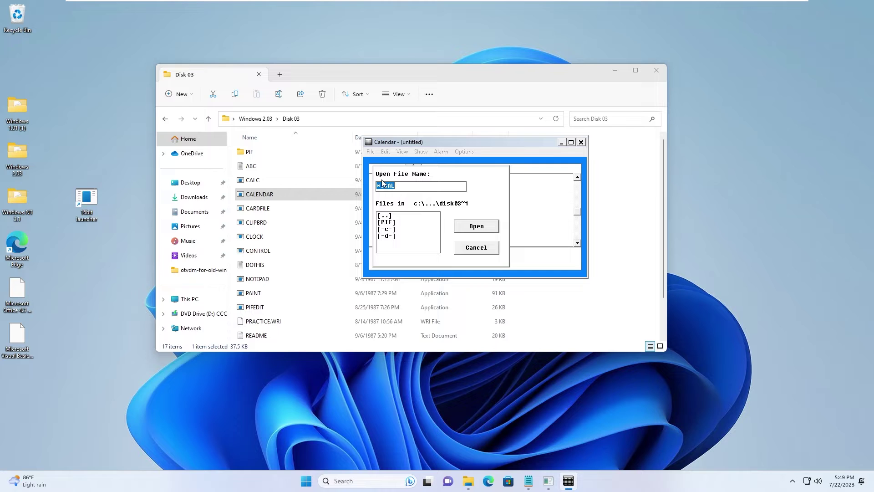
left_click(464, 244)
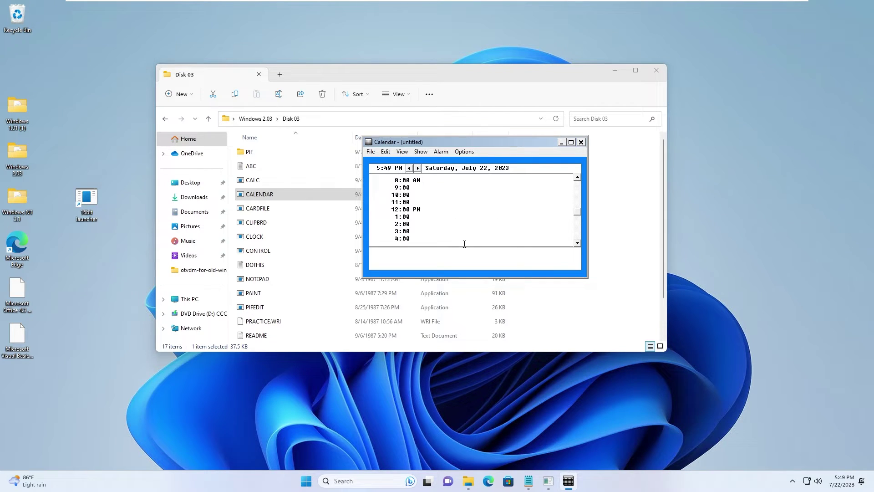
key("Down")
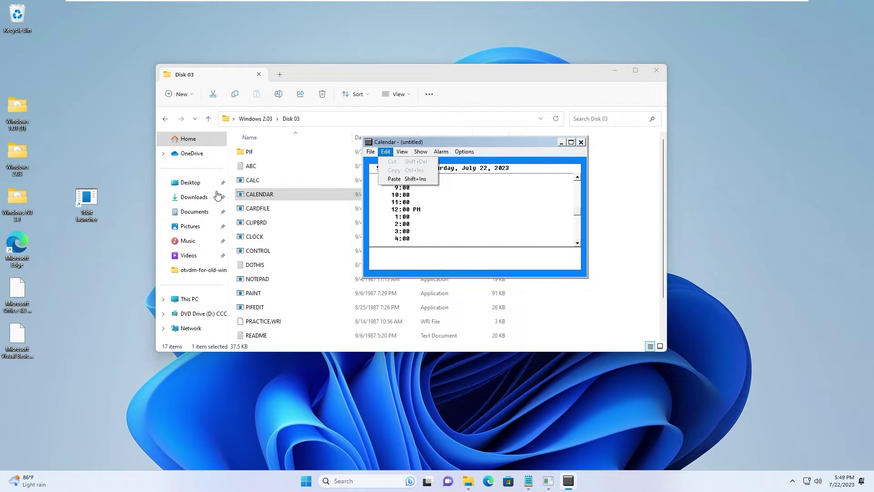
left_click(581, 142)
- Launch CARDFILE and minimize the otvdm console behind it
double_click(328, 210)
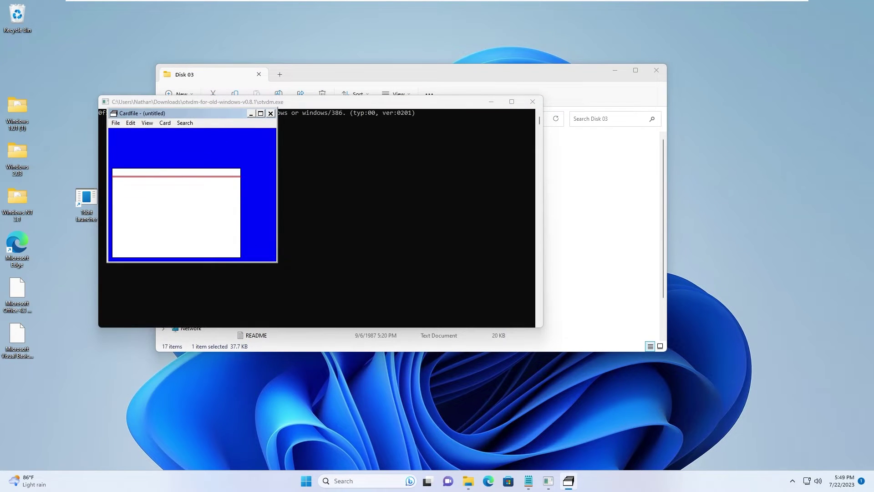
left_click_drag(200, 116, 249, 196)
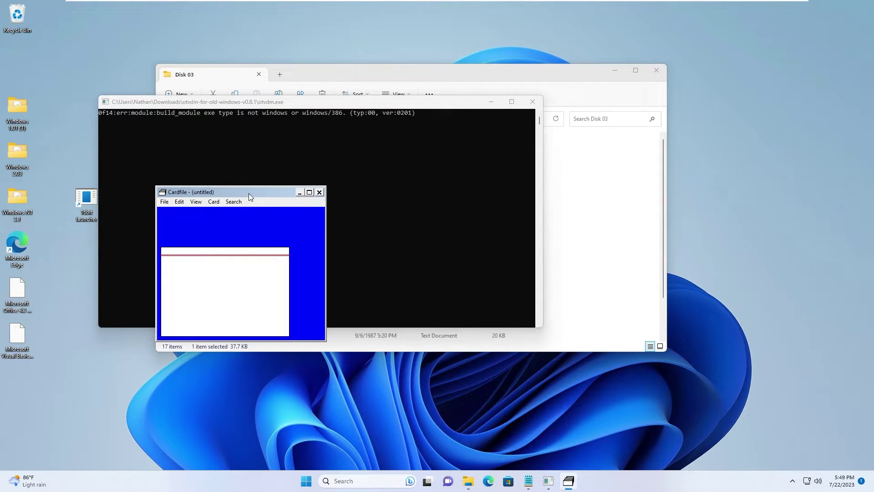
left_click(277, 105)
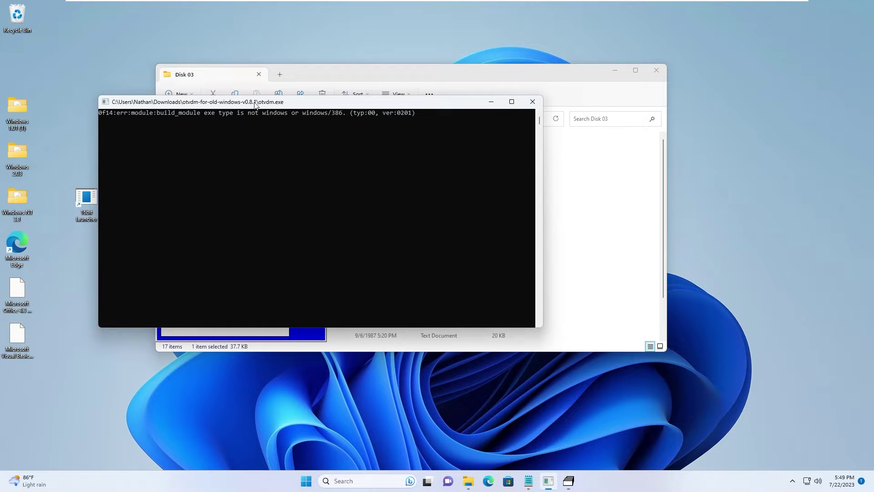
right_click(255, 103)
left_click(207, 117)
left_click(491, 102)
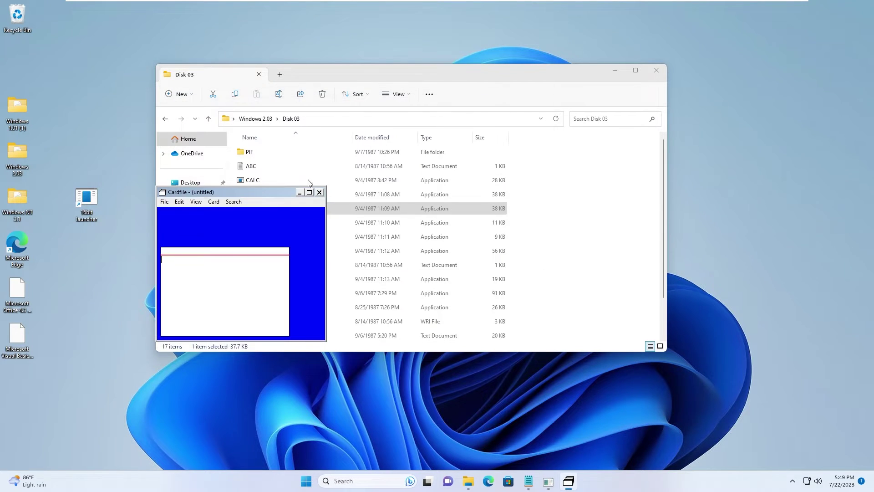
- Look through Cardfile's Search and Edit menus, then close Cardfile
left_click_drag(309, 191, 428, 182)
left_click(348, 194)
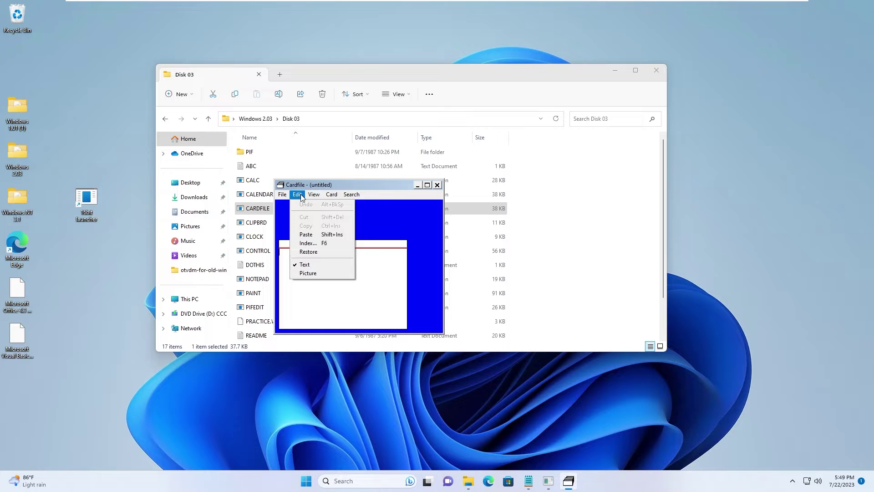
left_click(428, 184)
double_click(388, 9)
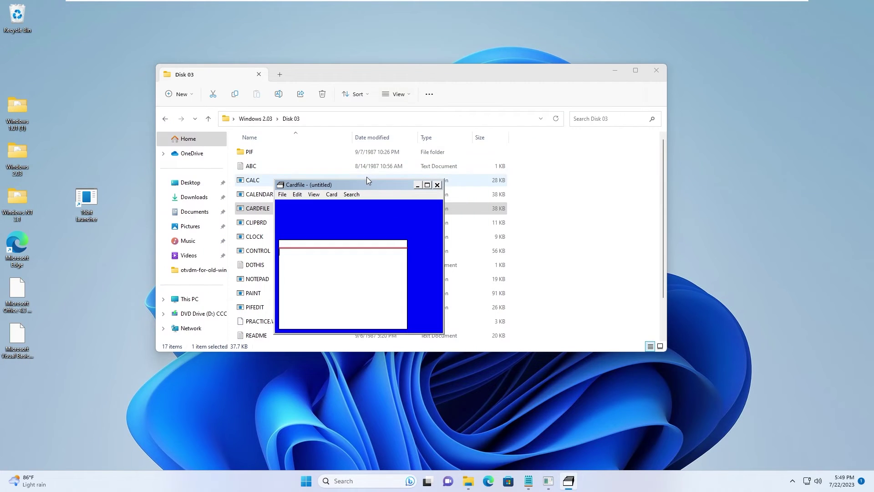
left_click(441, 190)
- Launch Clock, move its window to the middle of the screen, then close it
double_click(280, 236)
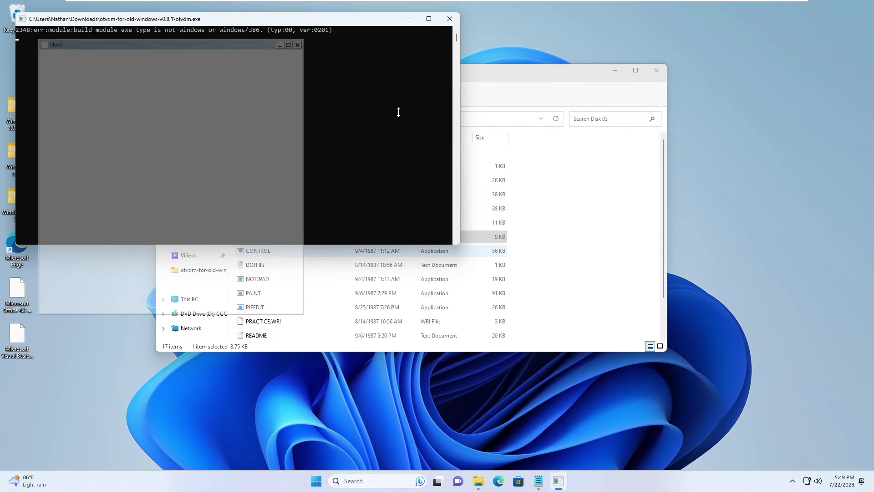
left_click_drag(207, 34, 412, 86)
right_click(412, 86)
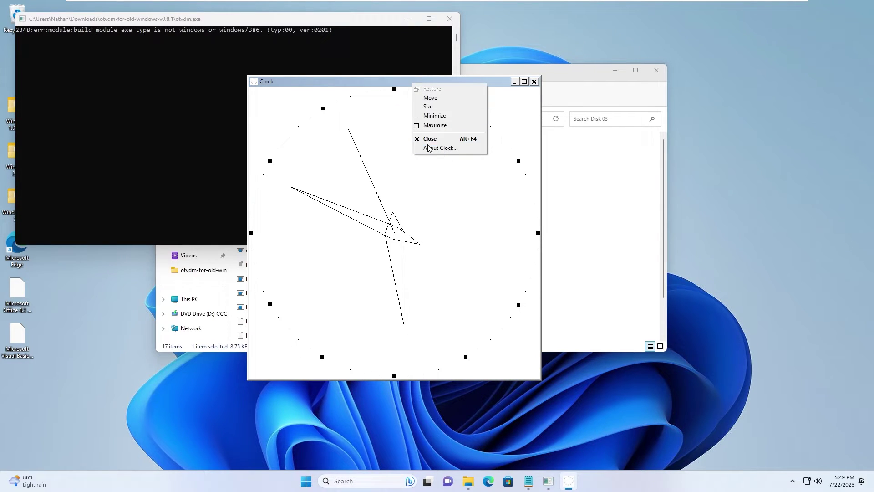
left_click(529, 88)
left_click(534, 81)
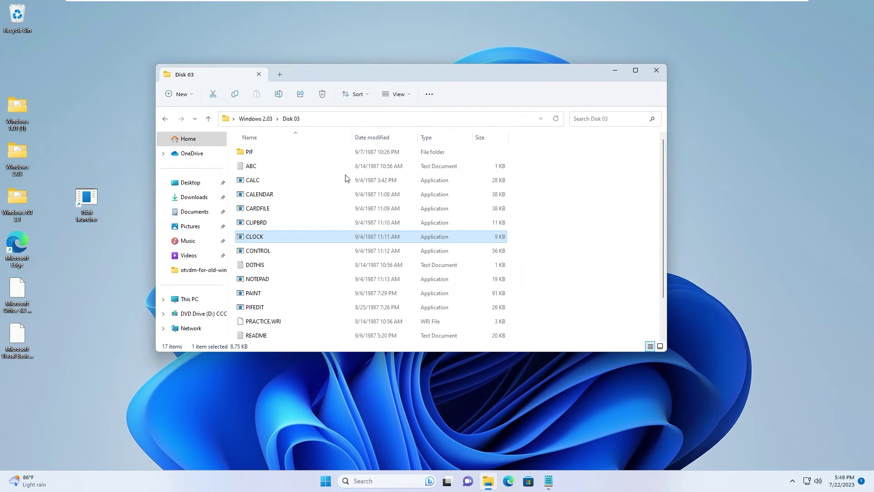
- Launch CONTROL from Disk 03 and try adding a printer, then cancel
double_click(278, 250)
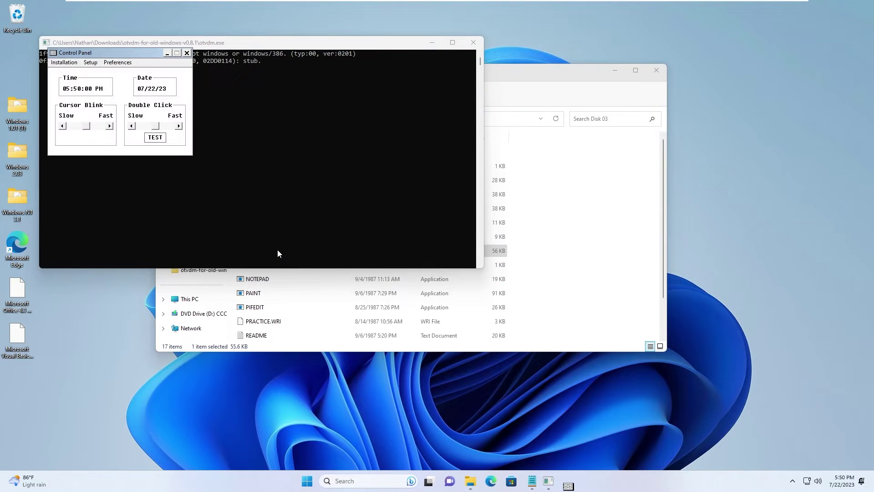
left_click_drag(134, 47, 295, 133)
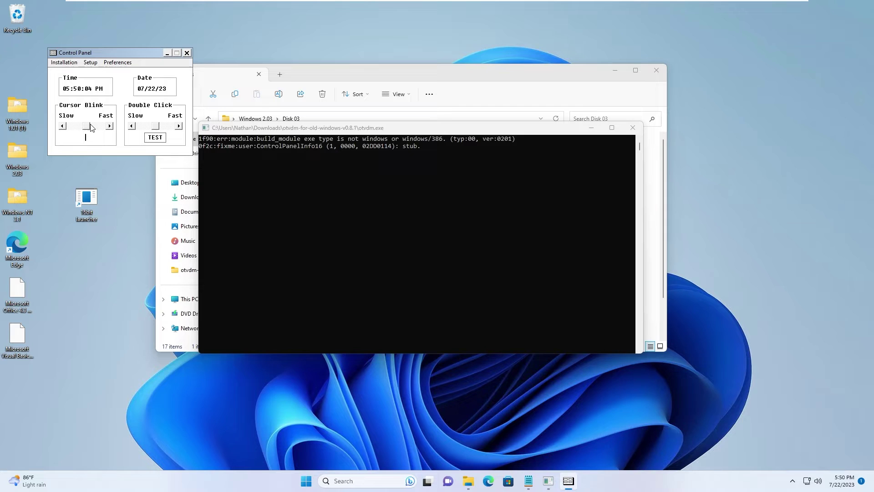
left_click(64, 62)
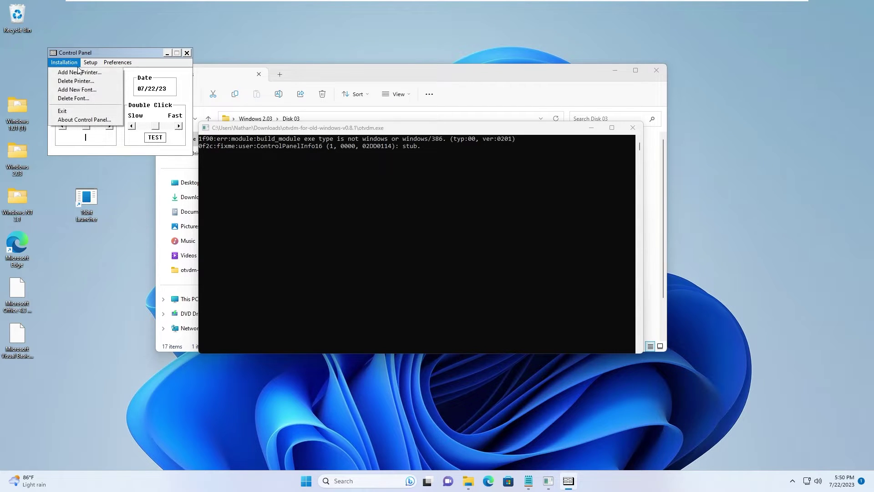
left_click(78, 72)
left_click(161, 142)
- Try adding a font and opening printer setup in Control Panel, cancelling both
left_click(64, 63)
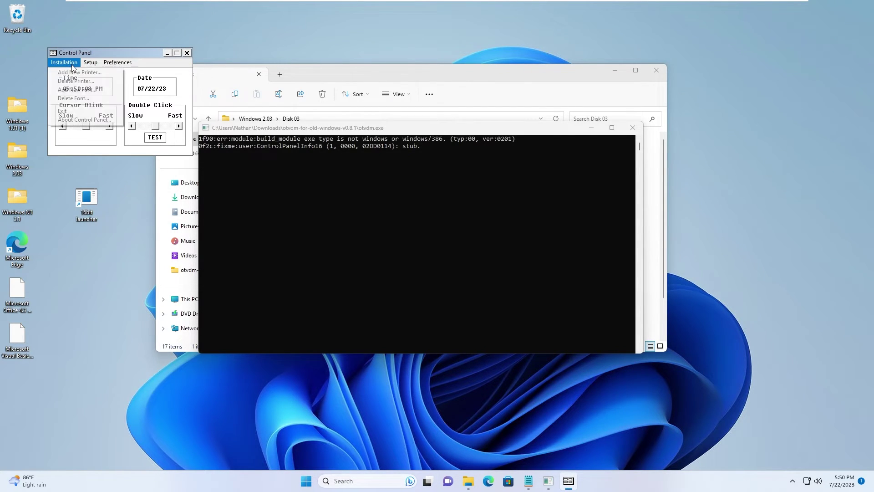
left_click(84, 89)
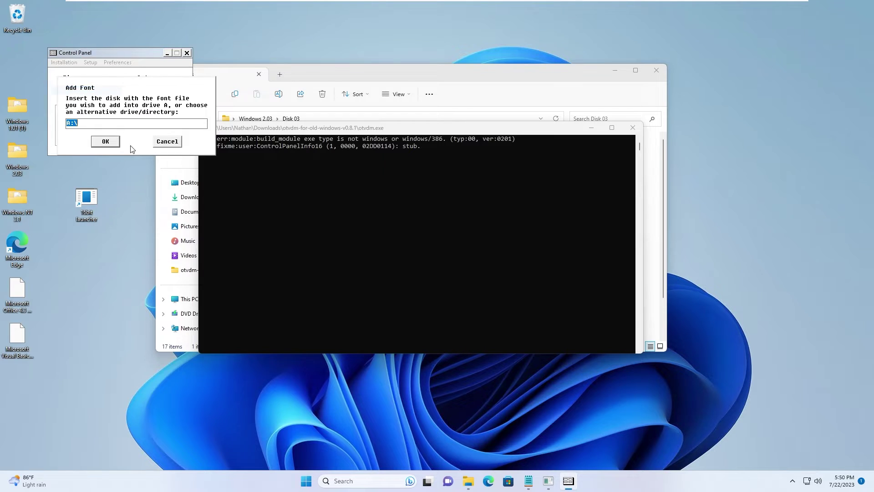
left_click(159, 141)
left_click(91, 63)
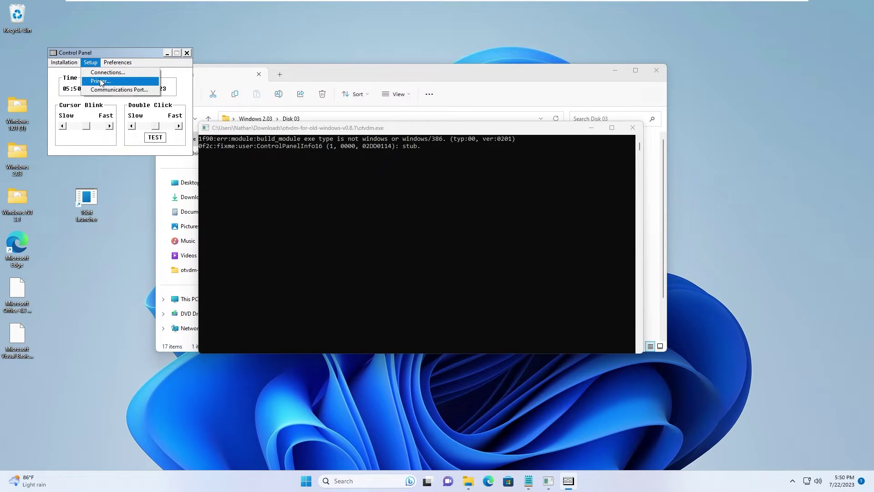
left_click(100, 81)
left_click(192, 144)
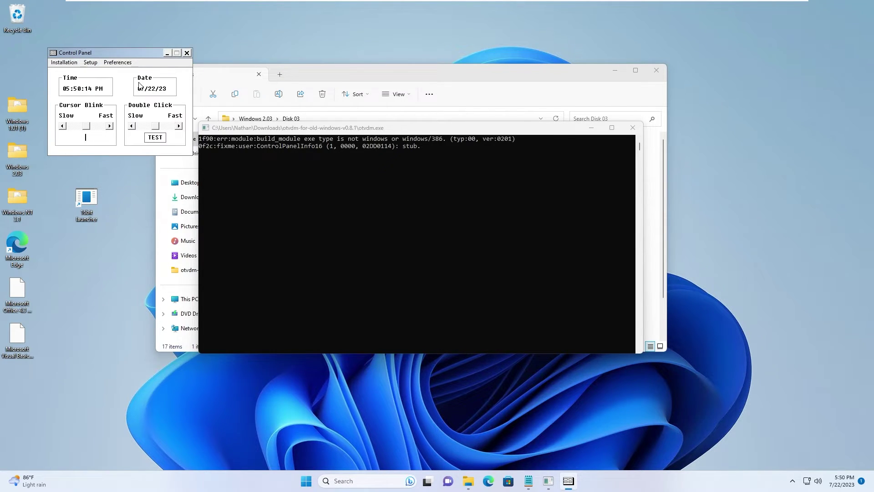
- Adjust colour brightness in Preferences > Screen Colors, cancel, and close Control Panel
left_click(118, 63)
left_click(130, 71)
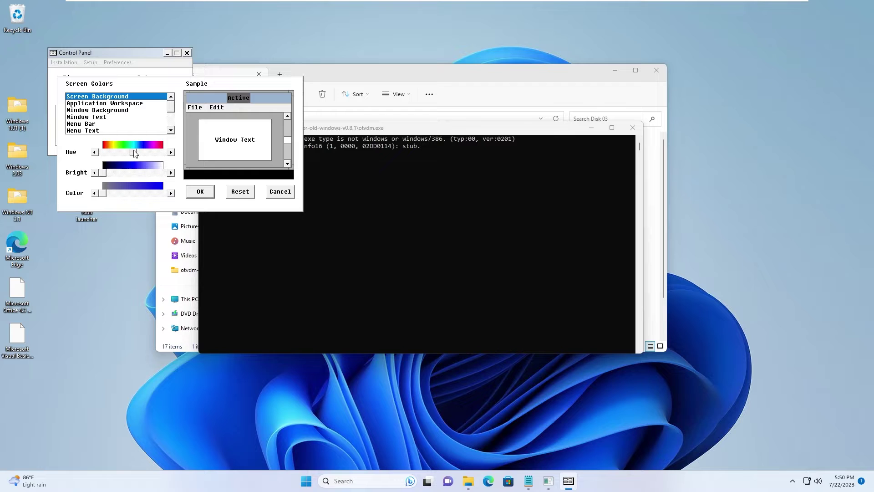
mouse_move(104, 175)
left_mouse_down()
mouse_move(140, 174)
mouse_move(91, 173)
left_mouse_up()
mouse_move(101, 123)
left_mouse_down()
mouse_move(90, 112)
mouse_move(97, 114)
left_mouse_up()
scroll(99, 118, "down", 2)
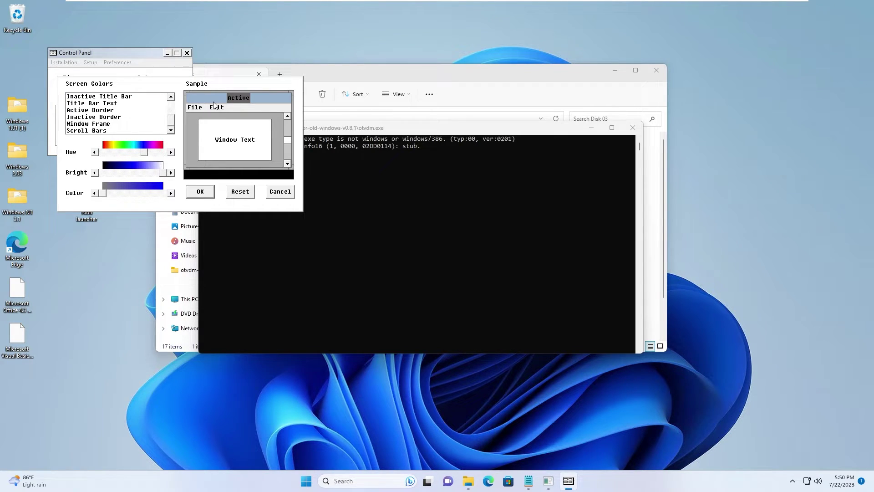
scroll(131, 112, "up", 1)
scroll(132, 112, "down", 1)
scroll(132, 112, "up", 2)
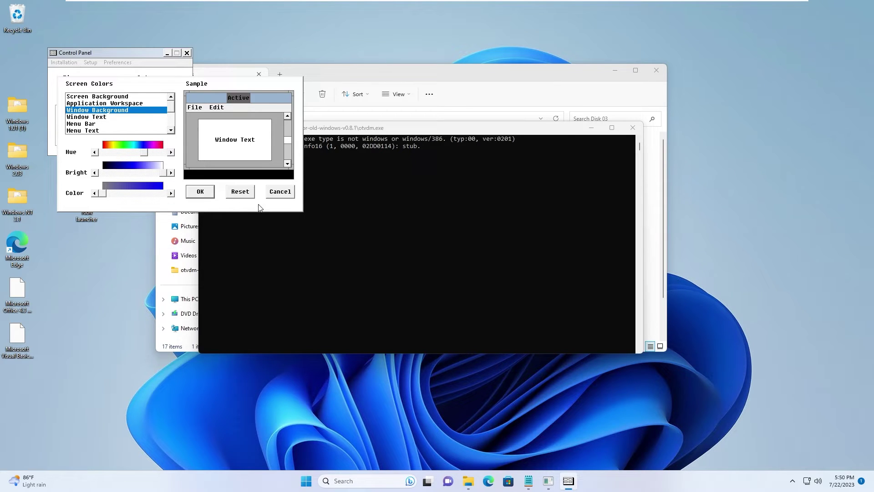
left_click(278, 190)
left_click(187, 53)
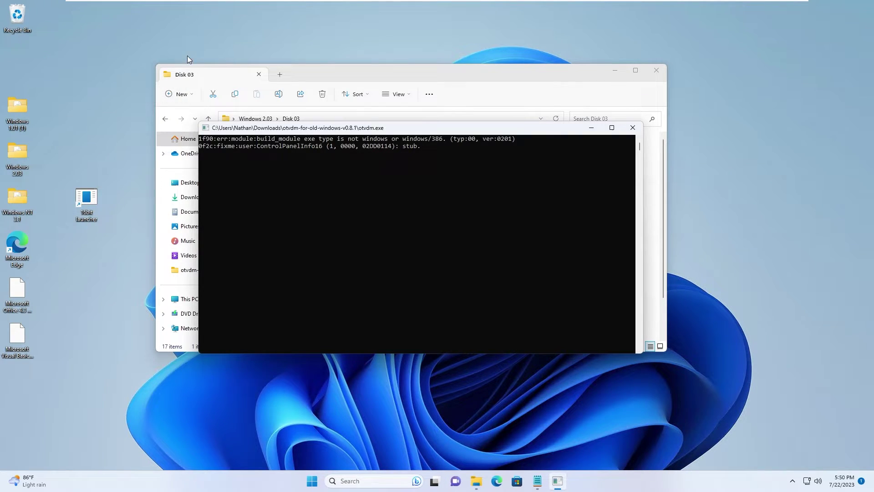
- Launch NOTEPAD, view its version via File > About Notepad, then close it
double_click(267, 279)
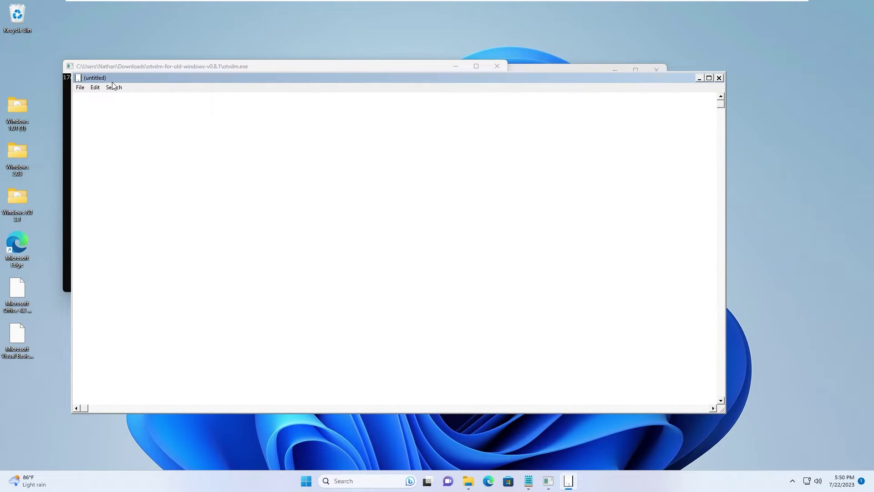
left_click(80, 87)
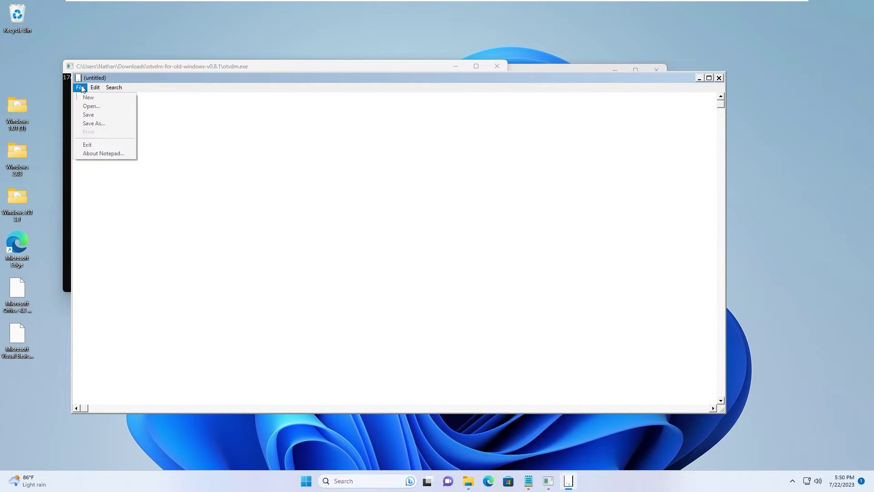
left_click(117, 153)
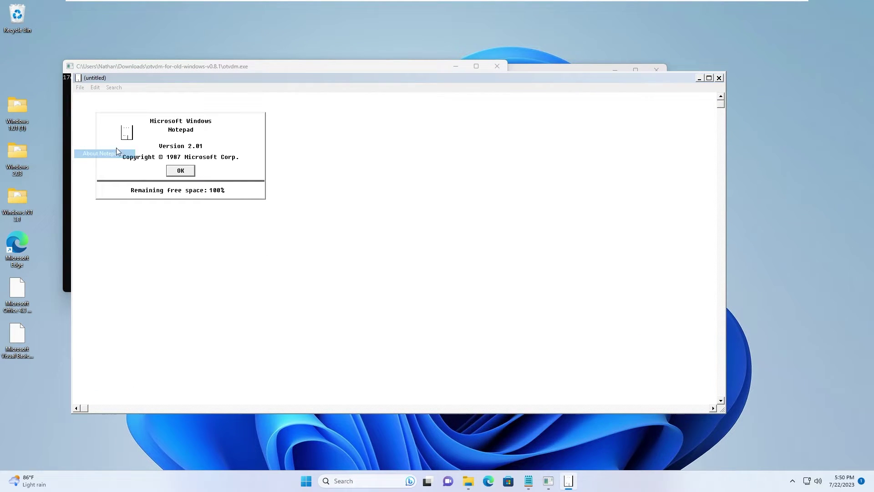
left_click(190, 174)
left_click(720, 79)
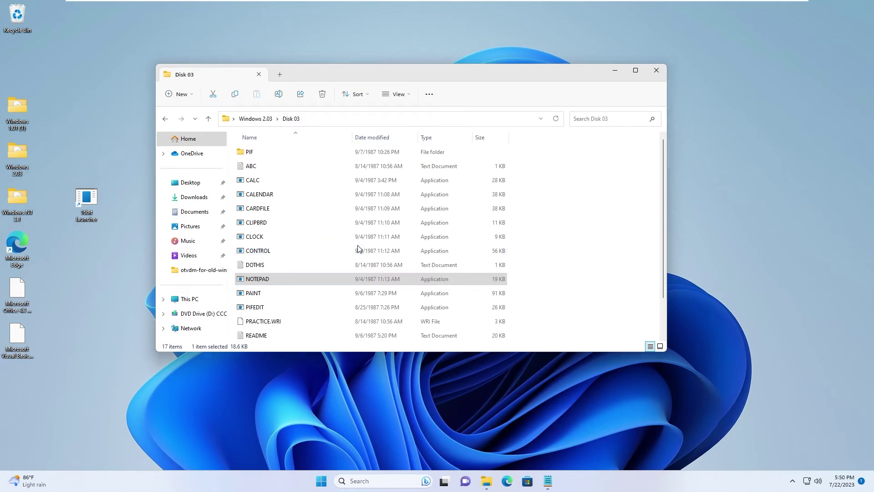
- Launch PAINT, draw freehand loops on the canvas, then undo the stroke
double_click(259, 292)
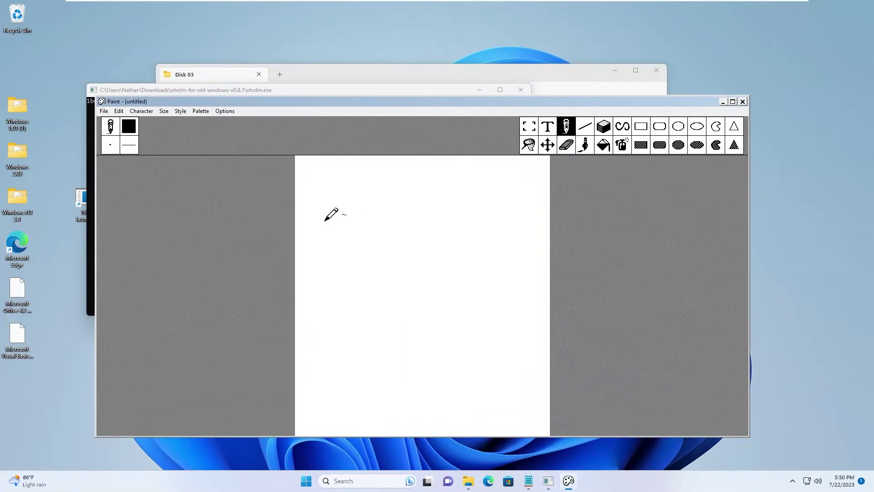
left_click_drag(345, 214, 424, 263)
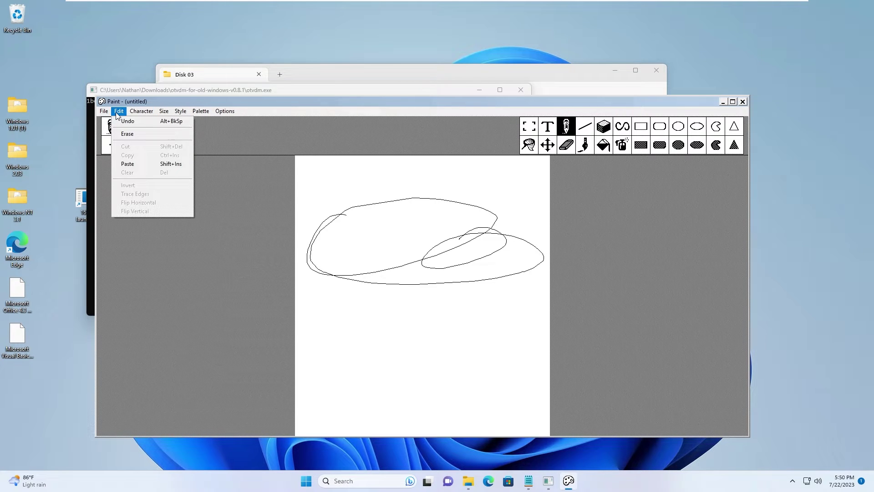
left_click(391, 259)
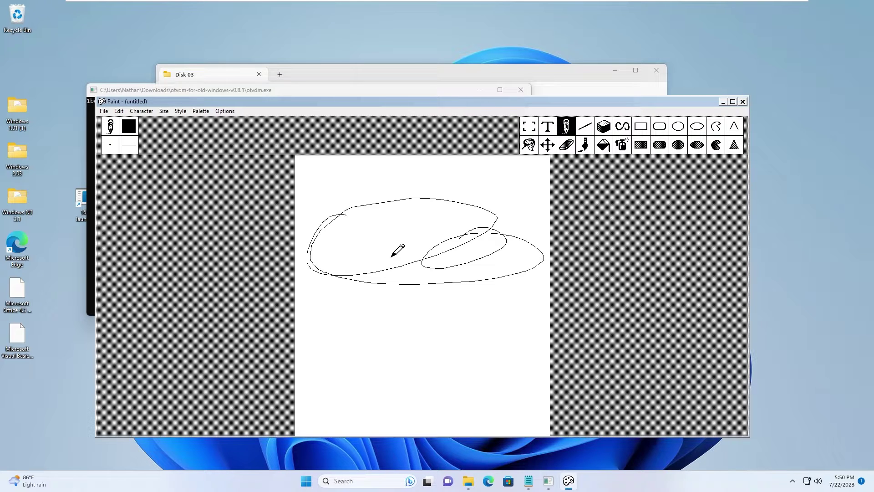
left_click(119, 111)
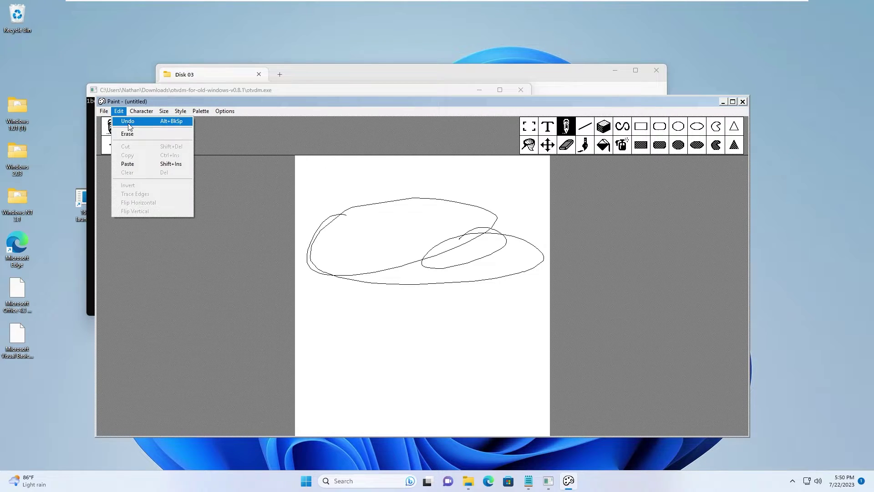
left_click(127, 122)
- Exit Paint via File > Exit and discard the drawing without saving
left_click(114, 112)
left_click(104, 112)
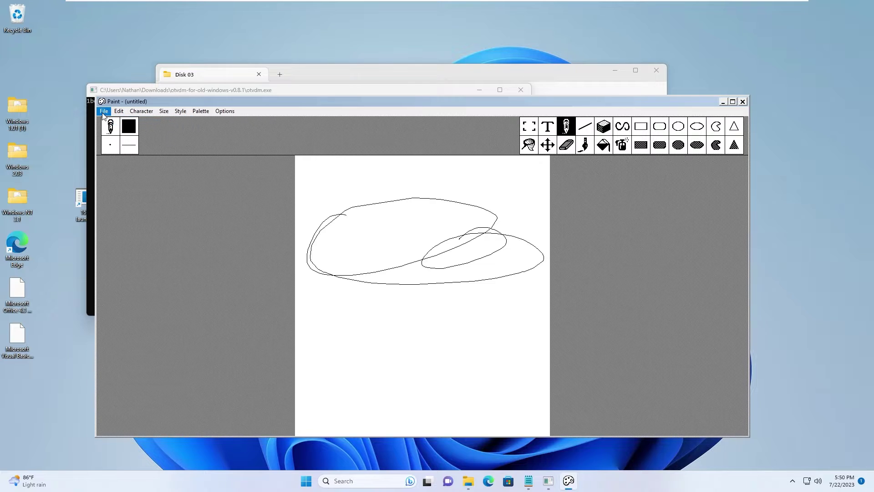
left_click(112, 160)
left_click(444, 271)
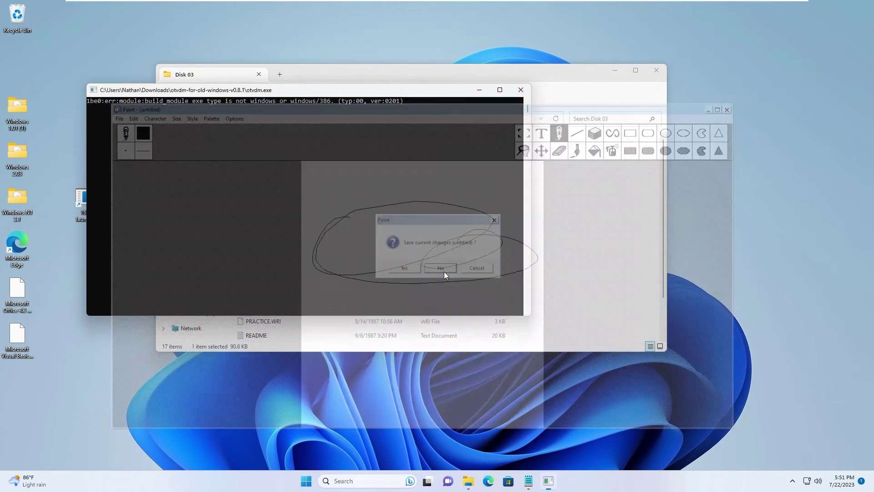
left_click(275, 309)
- Launch PIFEDIT, move the Program Information Editor down and right, then close it
double_click(275, 309)
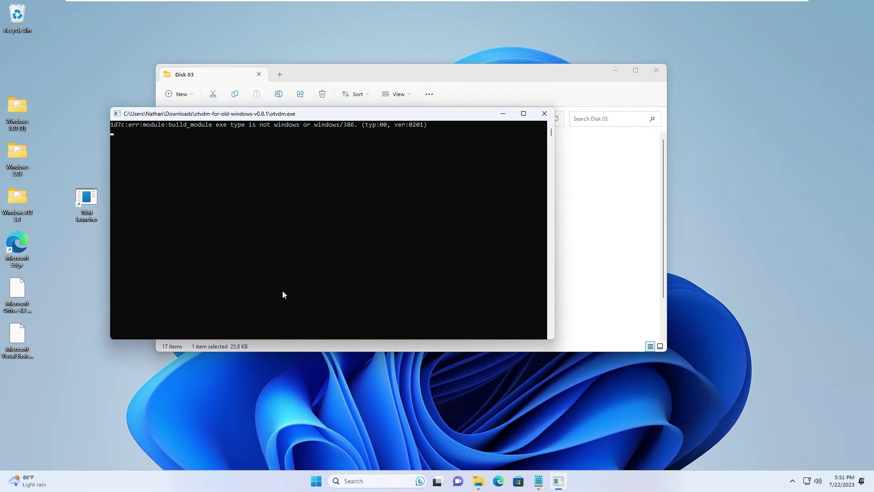
left_click_drag(102, 36, 246, 98)
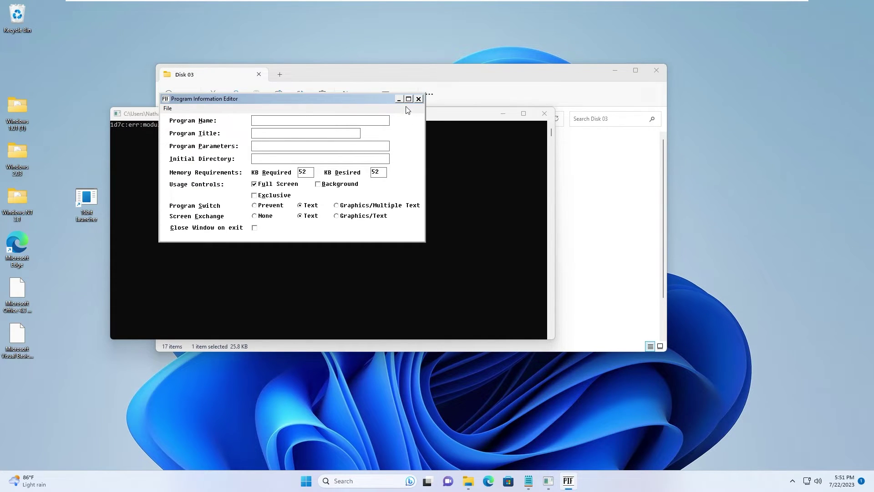
left_click(419, 99)
scroll(456, 241, "down", 1)
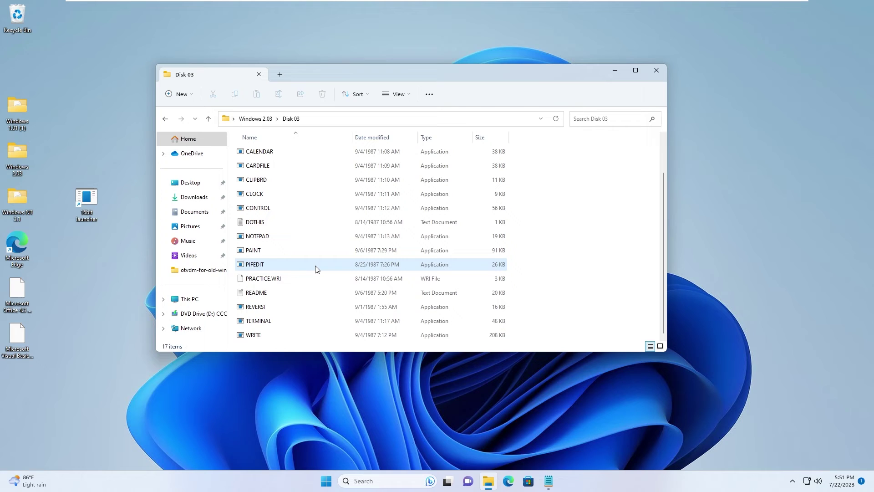
- Open and close Reversi, then launch WRITE and move its window from the corner
double_click(271, 311)
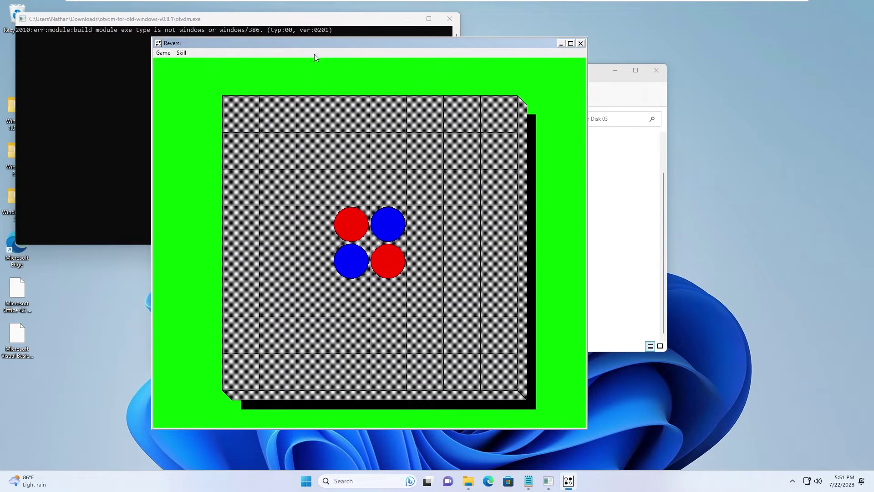
left_click(581, 43)
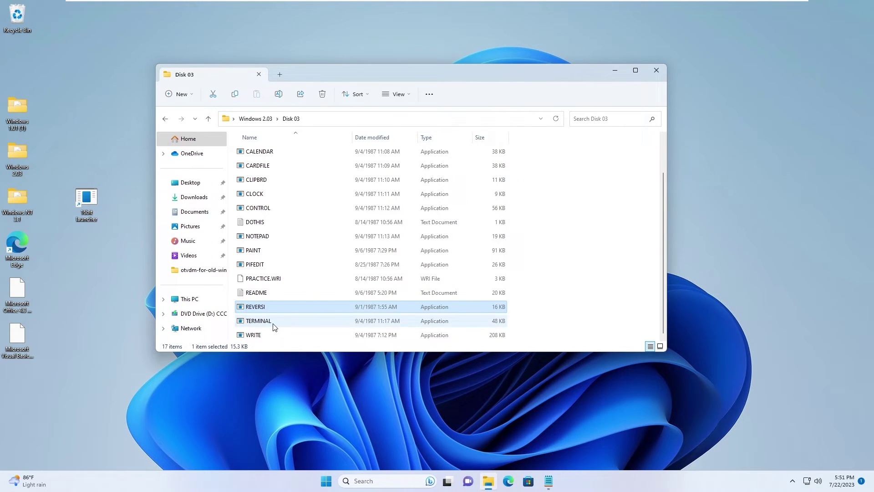
double_click(265, 335)
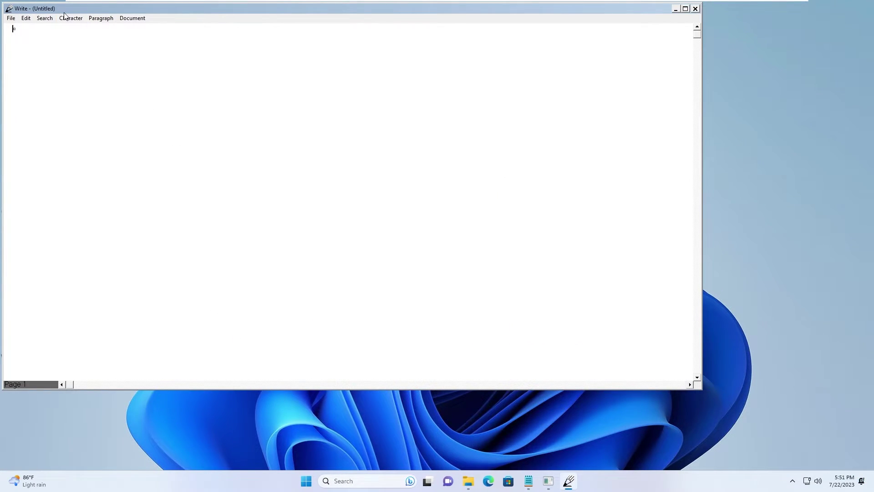
left_click_drag(64, 11, 172, 48)
left_click(237, 52)
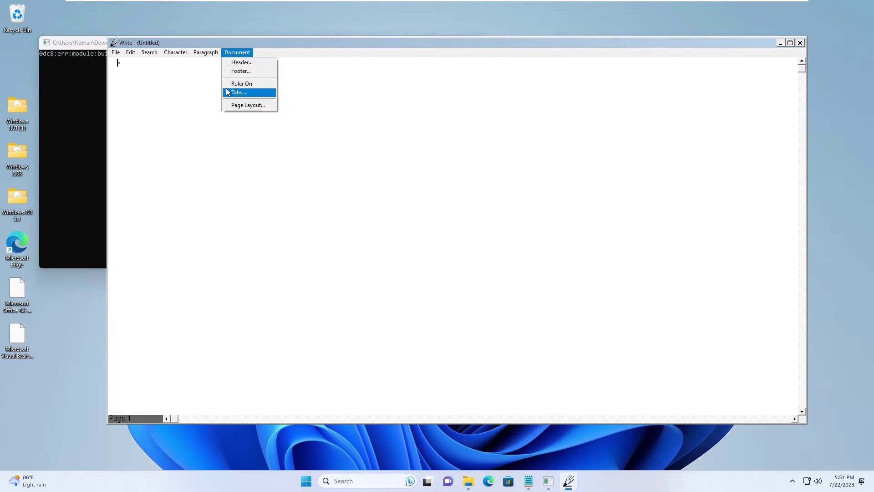
- Close Write and open the PIF folder
mouse_move(206, 52)
left_click(800, 43)
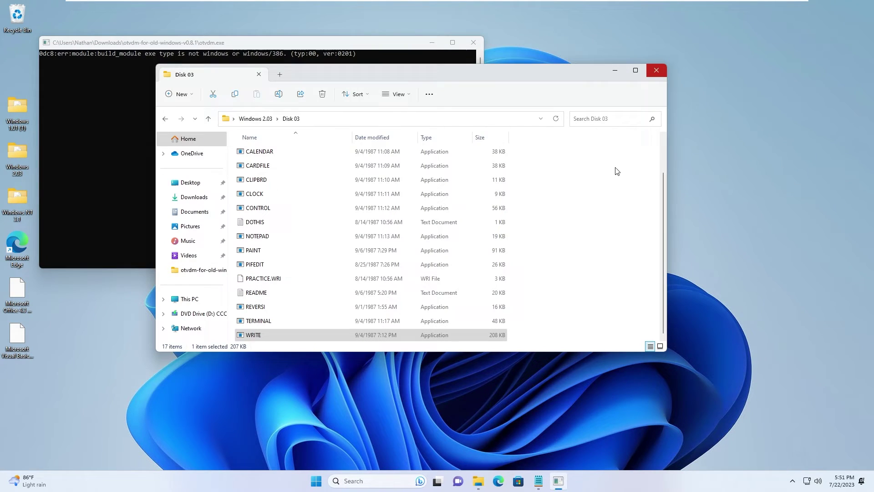
double_click(257, 151)
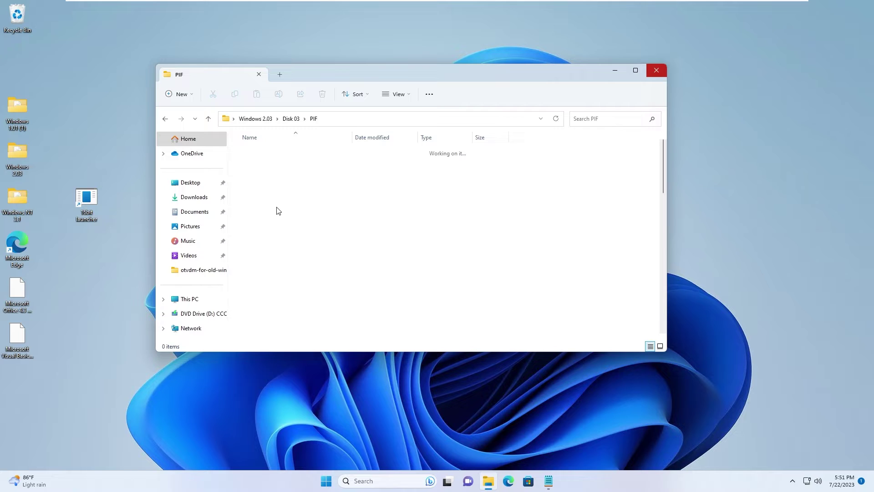
scroll(276, 262, "down", 10)
scroll(275, 266, "down", 3)
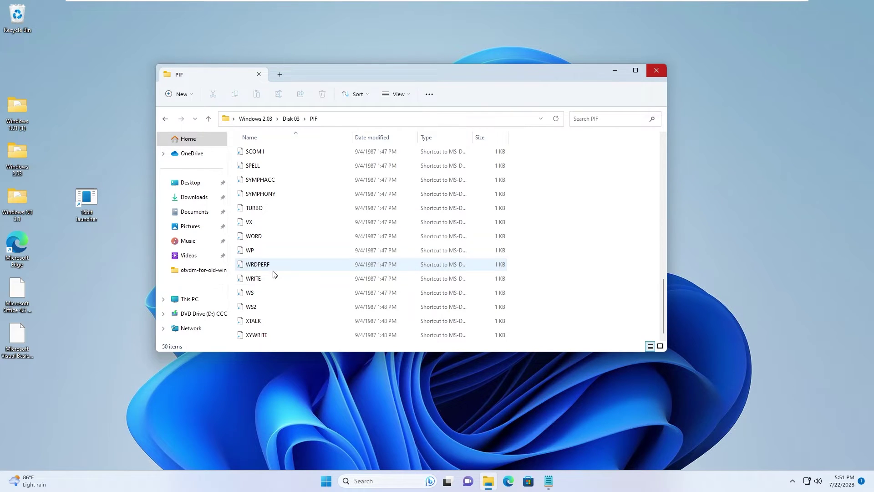
- Try the WRITE shortcut, dismiss the can't-run warning, and step up to Windows 2.03 and back
double_click(273, 275)
key("Escape")
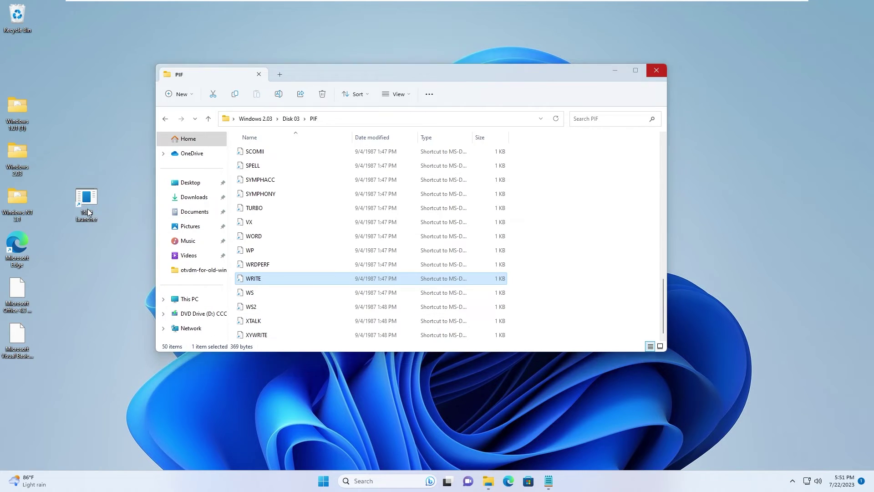
scroll(316, 187, "up", 12)
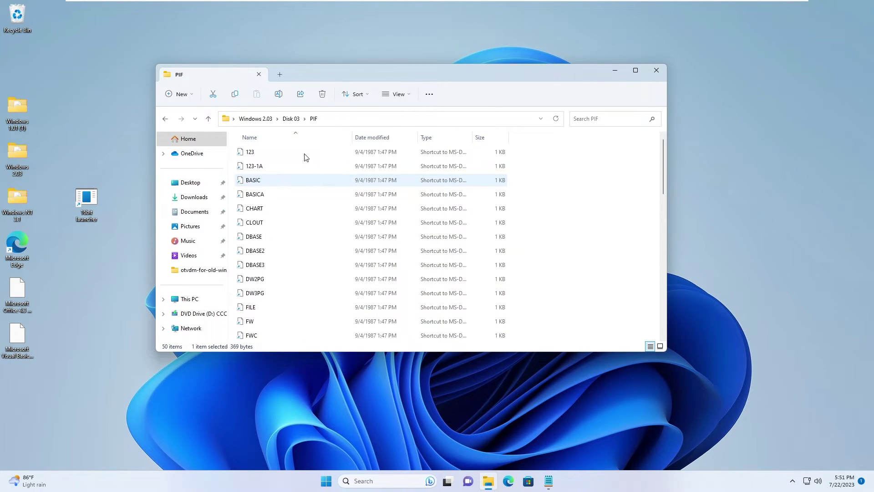
left_click(249, 119)
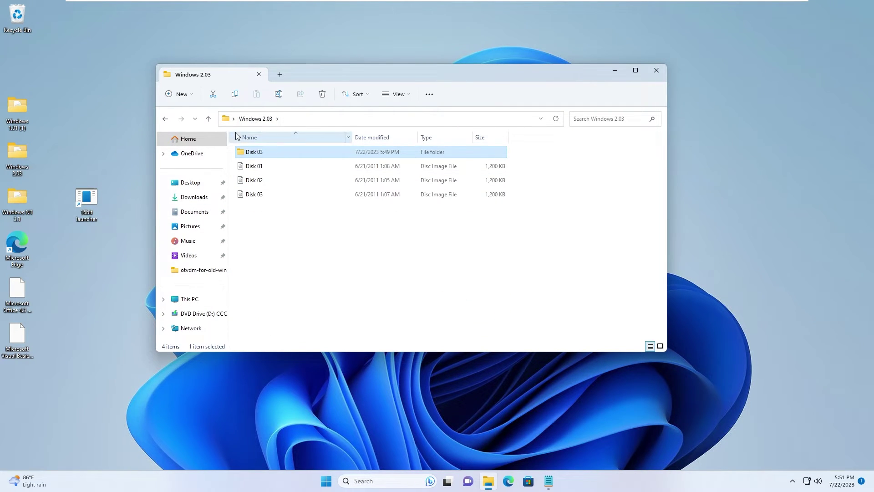
left_click(165, 119)
- Open the Windows NT 3.1 folder and browse the Disk 06 image in 7-Zip
left_click(661, 70)
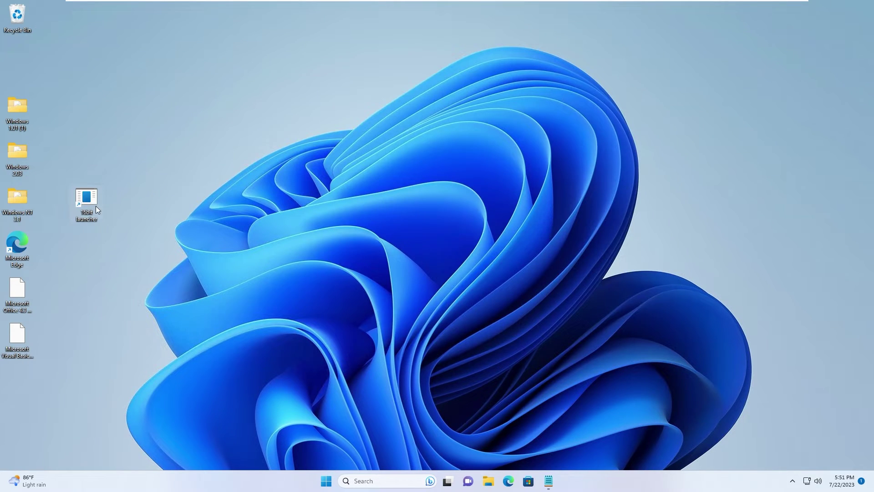
double_click(35, 214)
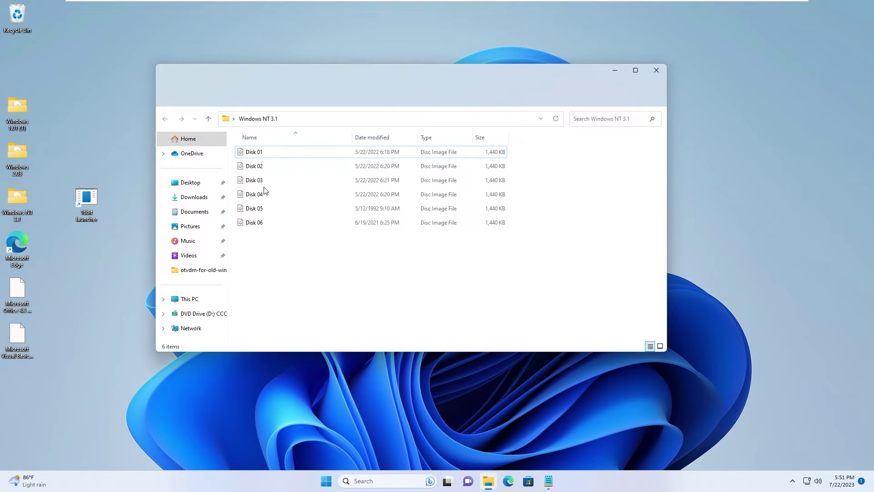
left_click(265, 221)
right_click(265, 221)
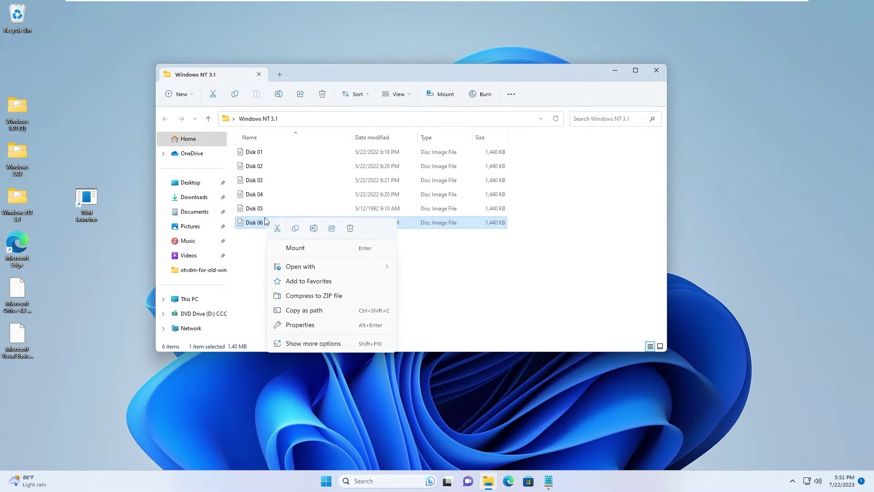
left_click(308, 343)
mouse_move(346, 178)
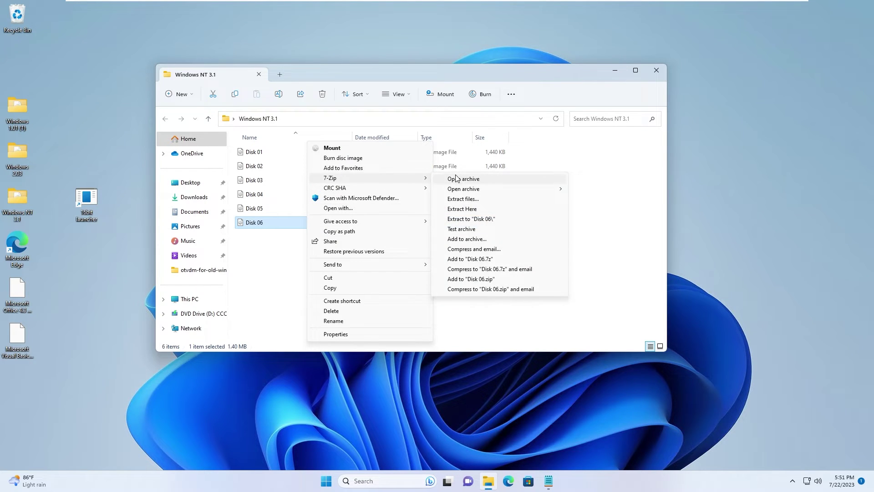
left_click(459, 178)
scroll(157, 192, "down", 15)
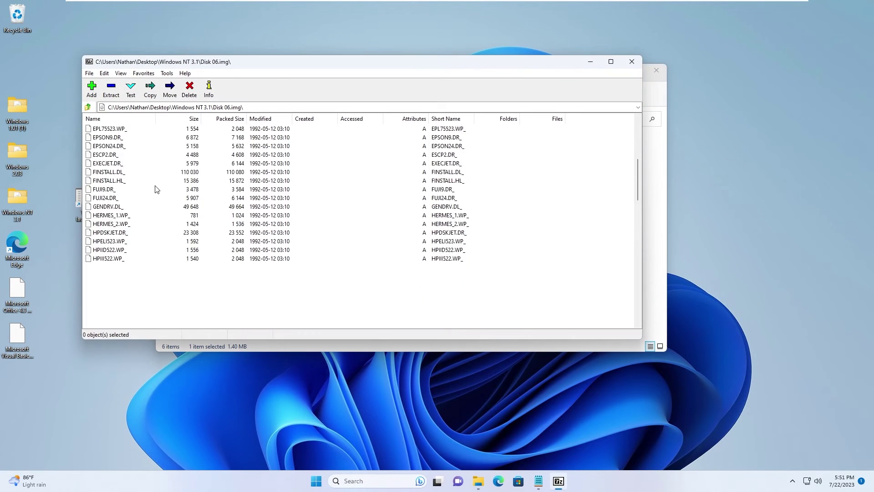
scroll(157, 191, "up", 15)
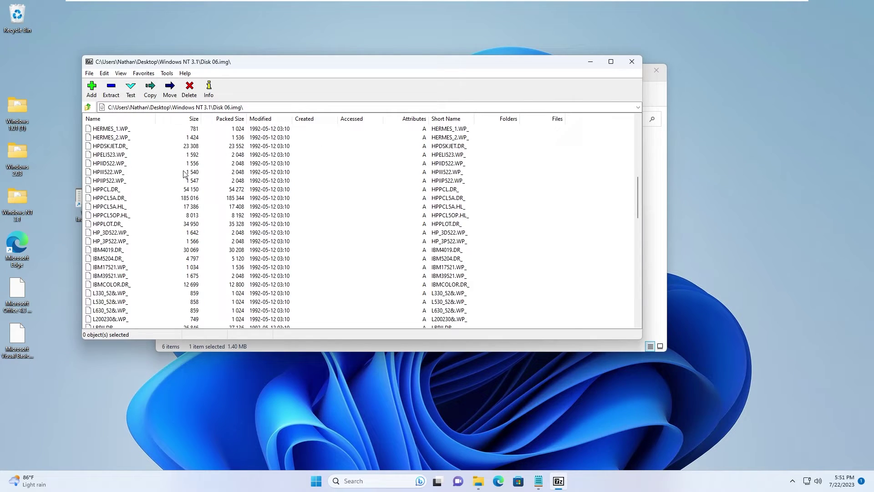
left_click(631, 61)
- Open the Disk 05 image in 7-Zip, scroll its files, then close it
right_click(268, 209)
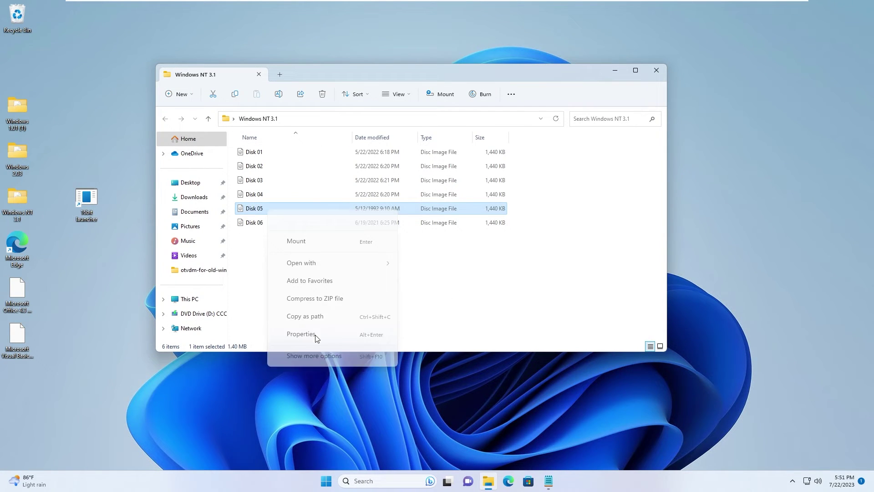
key("Escape")
mouse_move(346, 173)
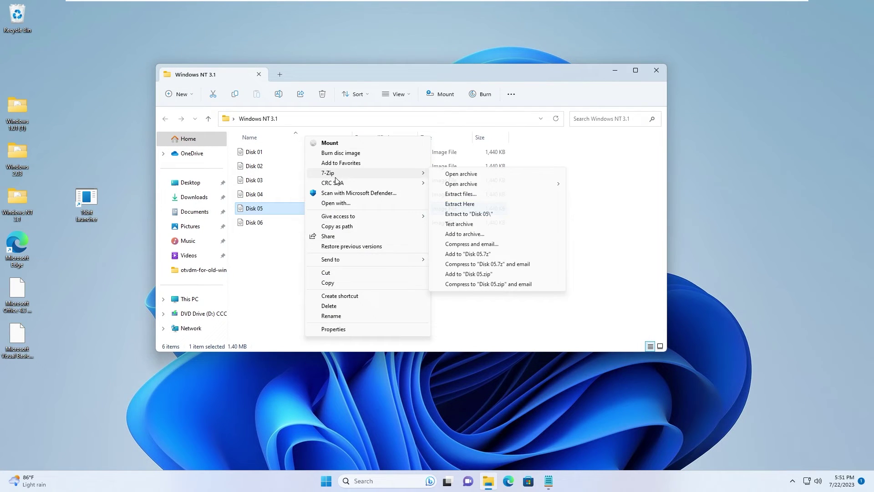
left_click(455, 173)
scroll(118, 218, "down", 15)
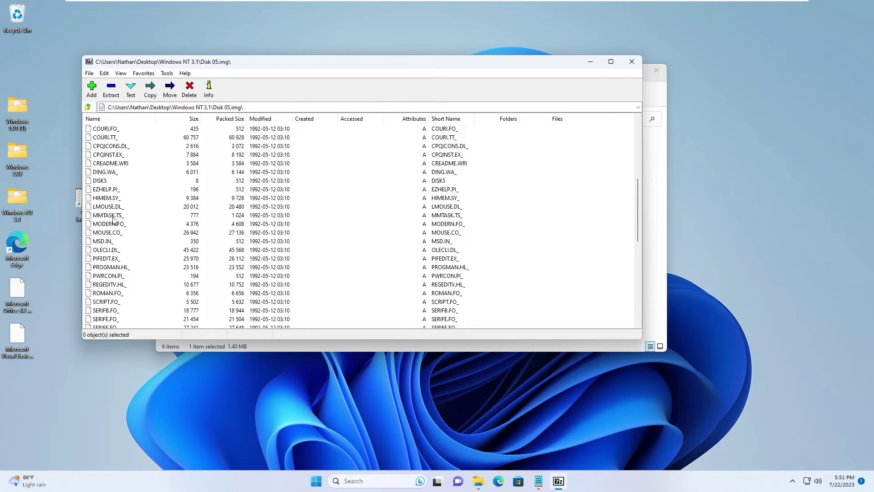
left_click(632, 61)
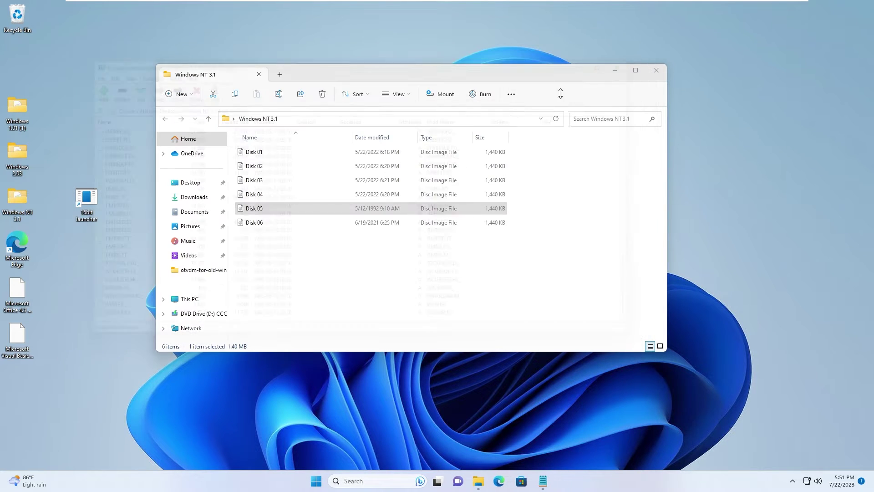
- Open the Disk 04 image in 7-Zip, scroll through its files, then close it
right_click(305, 196)
left_click(346, 319)
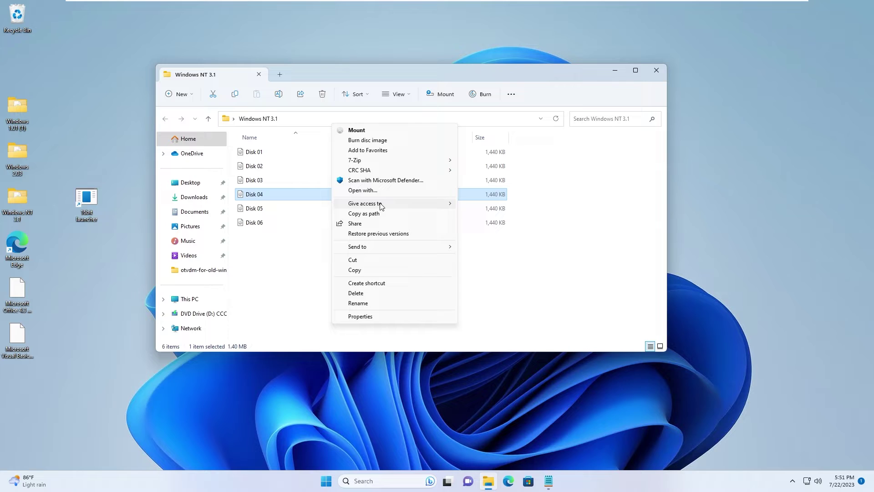
mouse_move(449, 160)
left_click(484, 161)
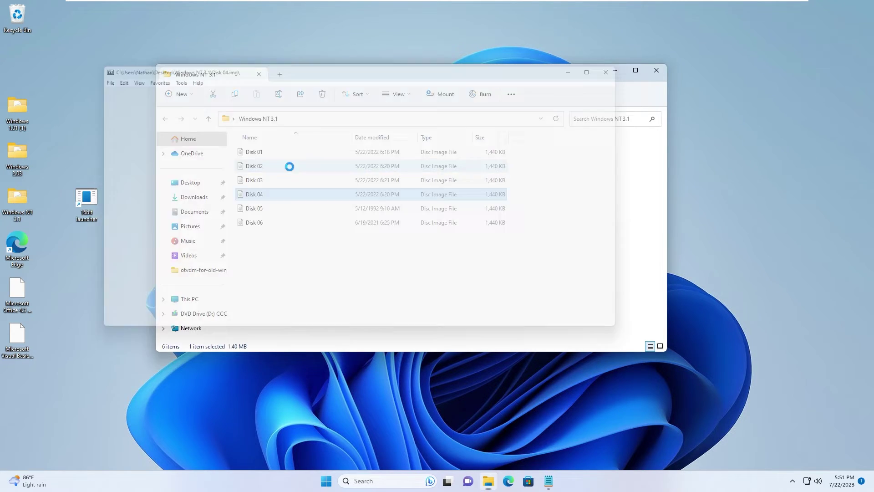
scroll(263, 191, "down", 10)
scroll(263, 191, "up", 4)
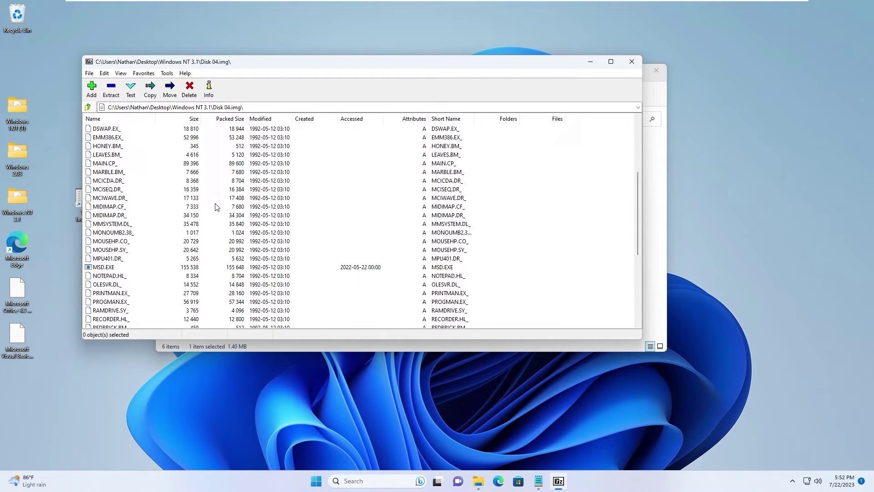
scroll(263, 196, "up", 5)
left_click(631, 67)
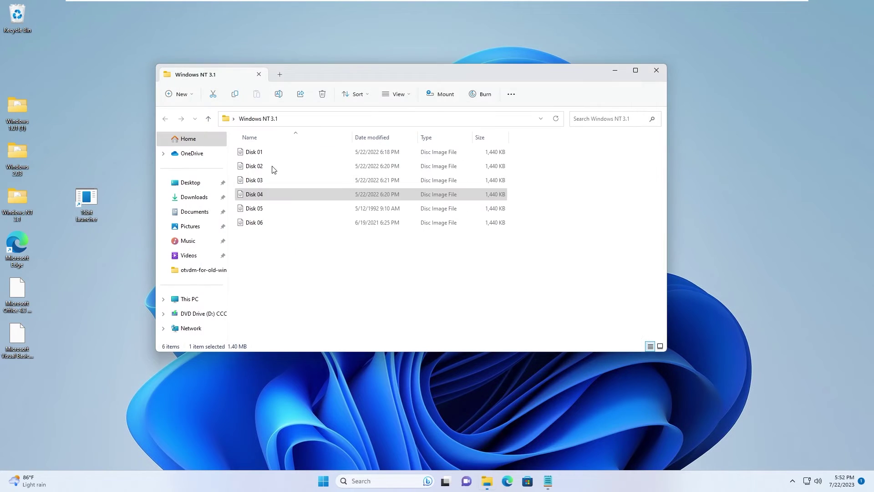
- Open the Disk 03 image in 7-Zip, scroll its files, then close it
left_click(255, 180)
right_click(253, 181)
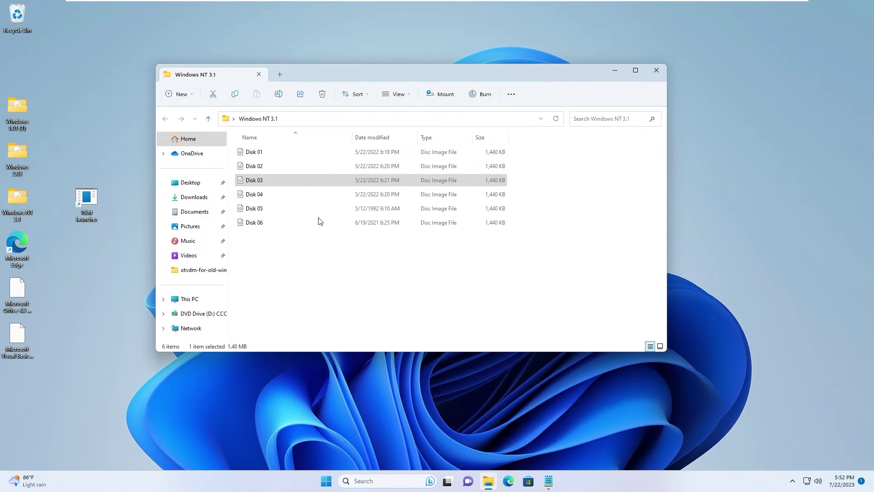
right_click(287, 180)
mouse_move(348, 140)
left_click(432, 137)
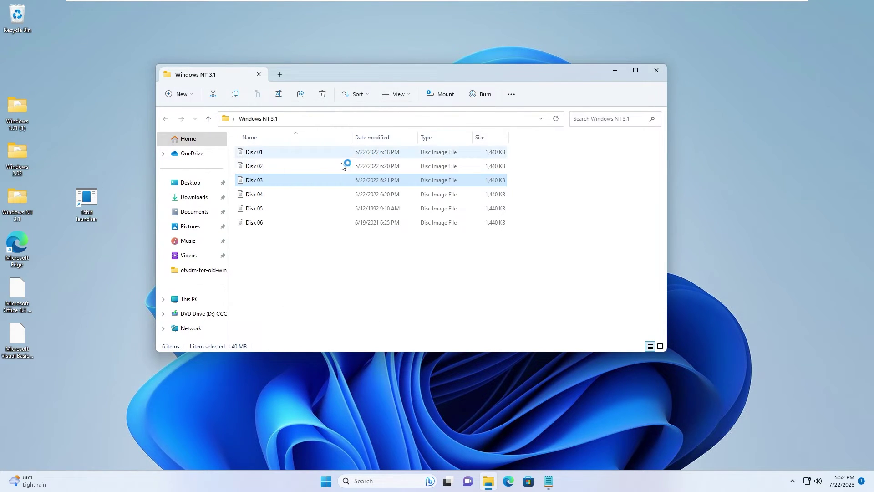
scroll(190, 215, "down", 12)
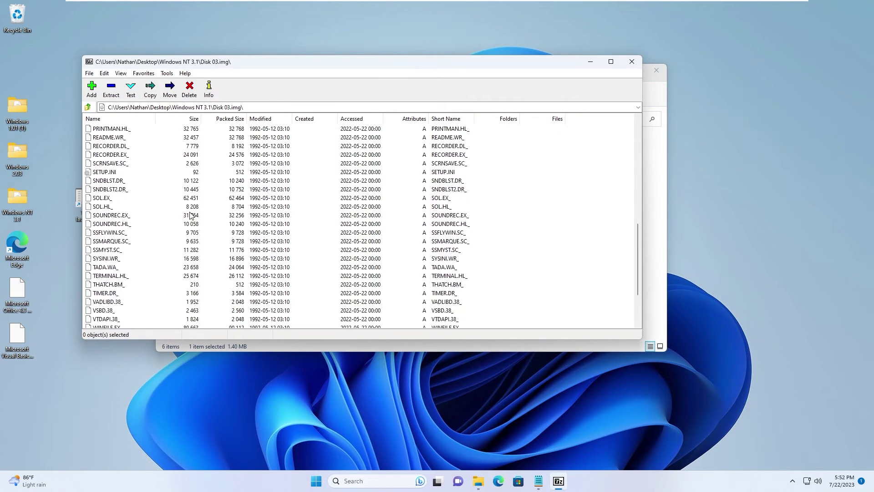
scroll(189, 215, "up", 13)
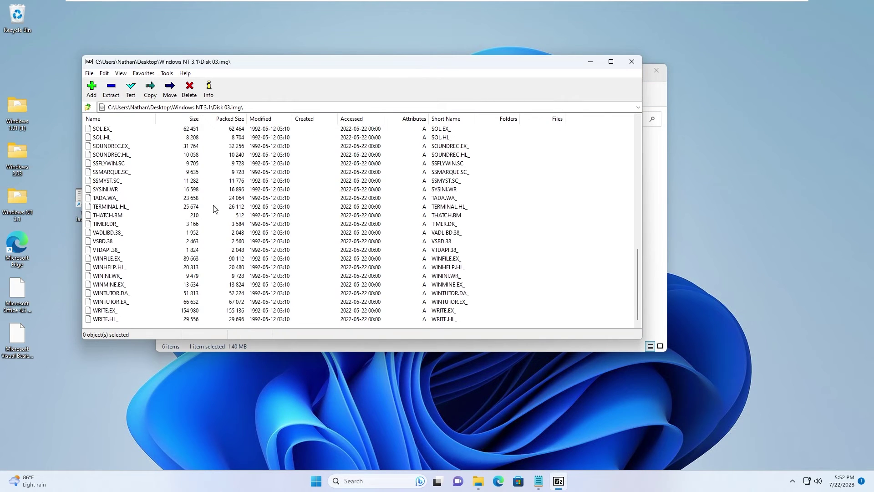
left_click(631, 62)
- Open the Disk 02 image in 7-Zip, scroll through its files, then close it
right_click(284, 167)
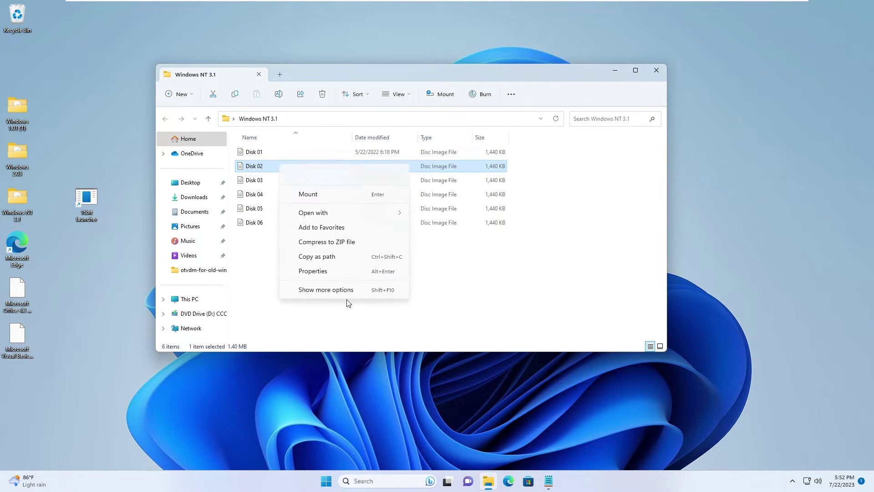
left_click(332, 299)
left_click(266, 168)
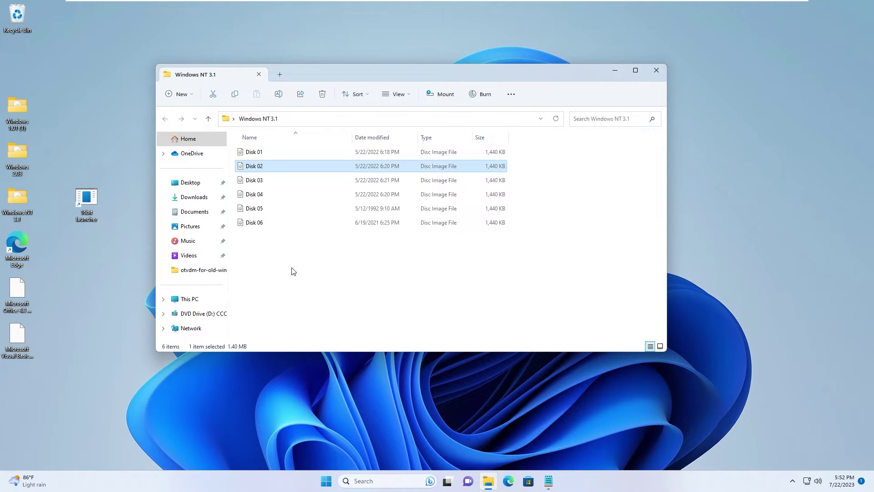
right_click(267, 167)
left_click(296, 291)
mouse_move(346, 128)
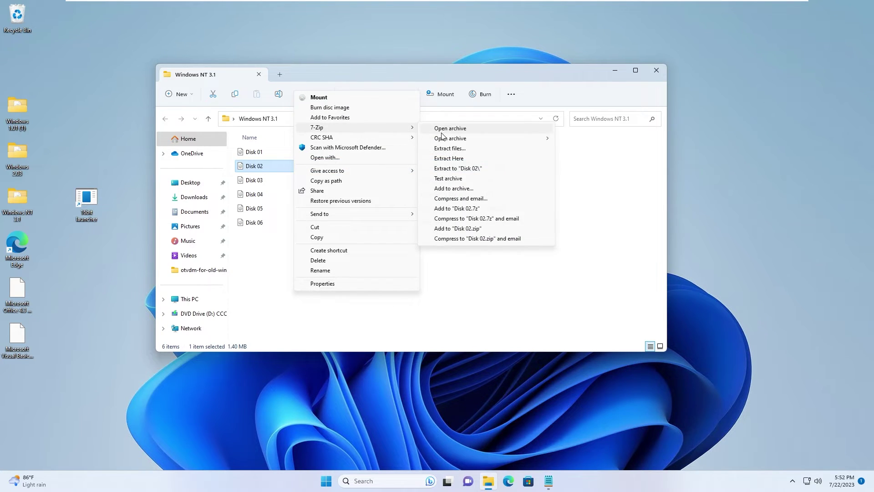
left_click(442, 132)
scroll(211, 210, "down", 10)
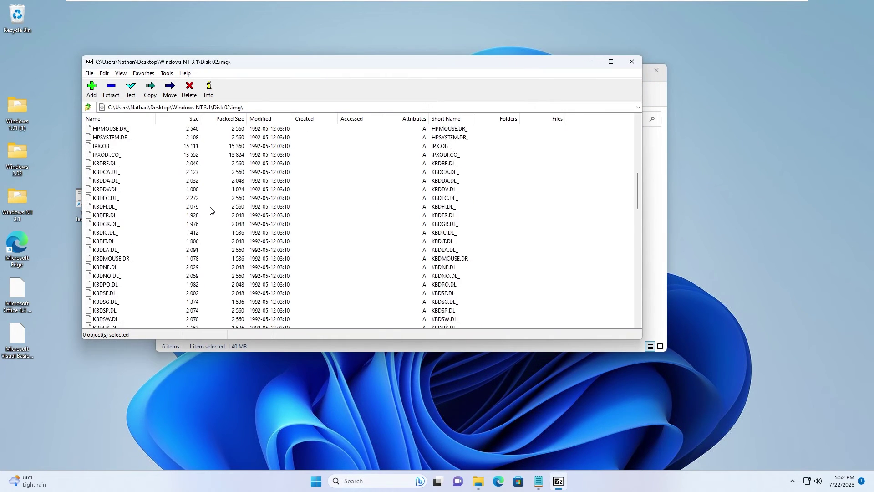
scroll(211, 210, "down", 15)
scroll(211, 209, "up", 20)
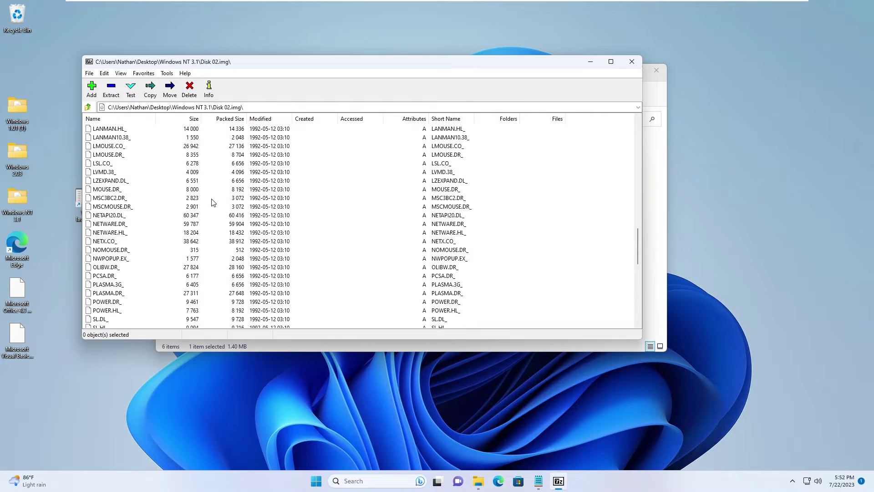
left_click(632, 61)
- Reopen the Disk 03 image in 7-Zip and select PBRUSH.EX_ and EXPAND.EXE
left_click(281, 181)
right_click(281, 181)
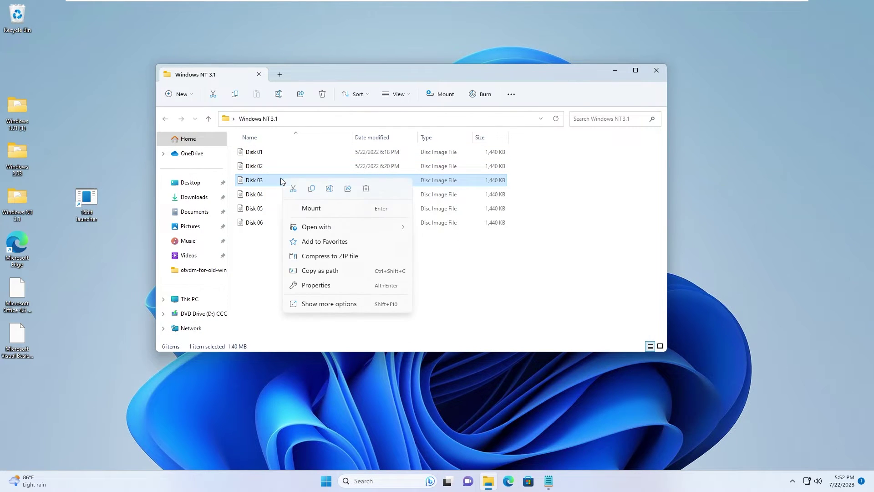
left_click(321, 303)
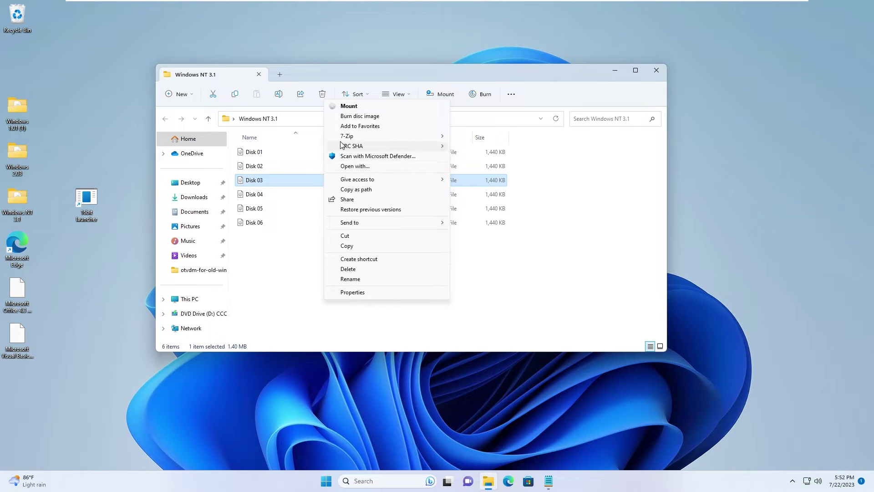
mouse_move(346, 137)
left_click(466, 139)
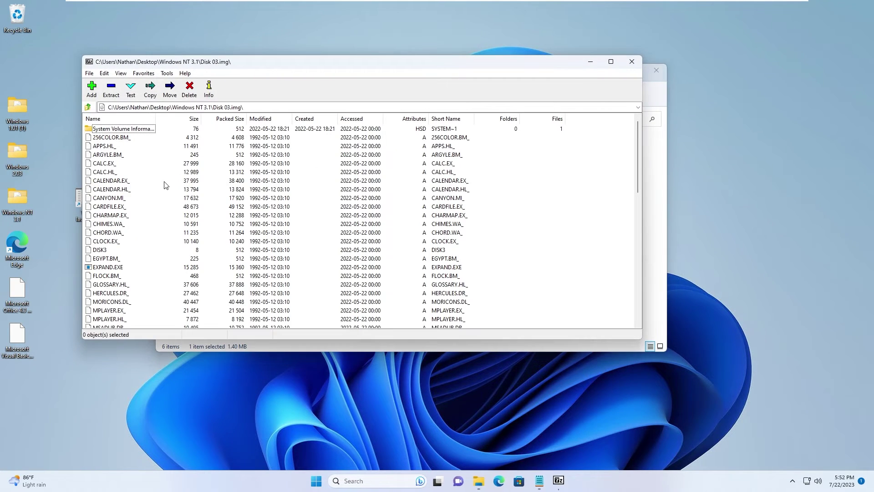
scroll(112, 245, "down", 4)
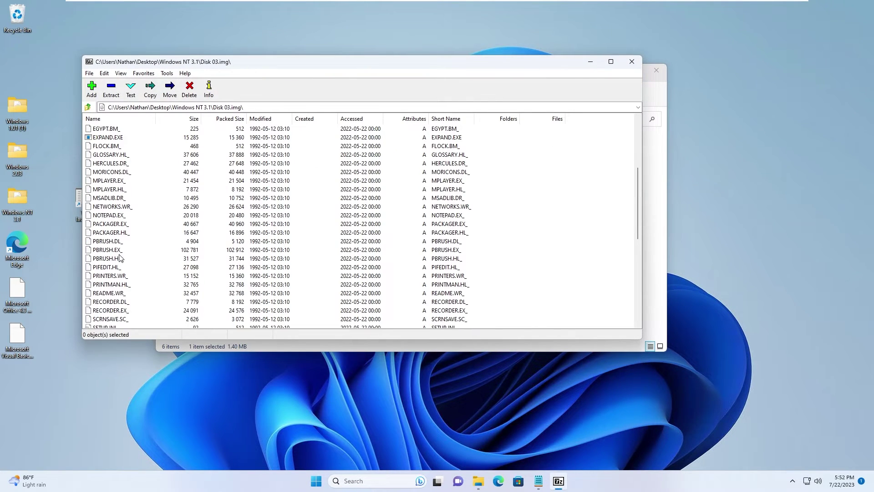
left_click(110, 252)
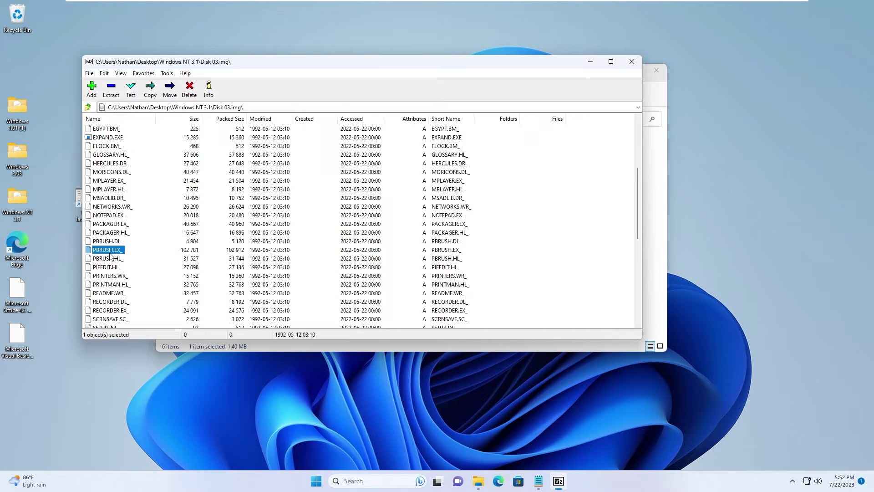
scroll(109, 255, "up", 4)
left_click(113, 243)
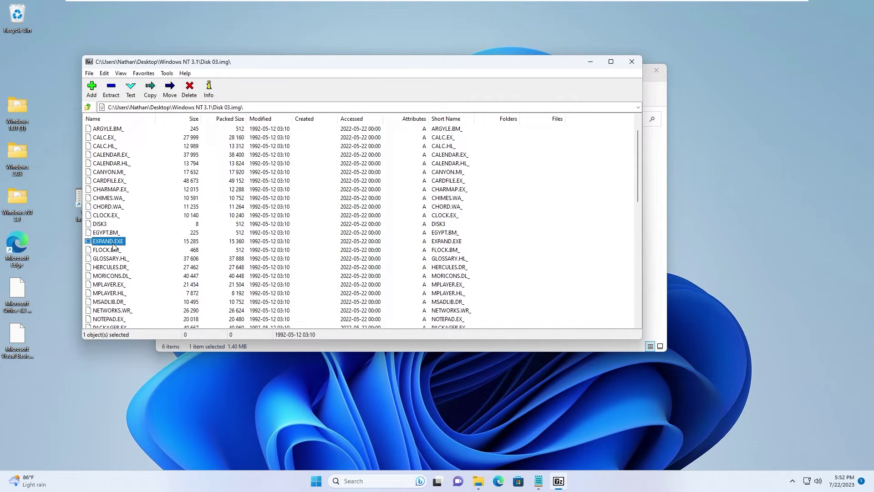
- Extract the Disk 03 image with 7-Zip into a new Disk 03 folder
left_click(639, 60)
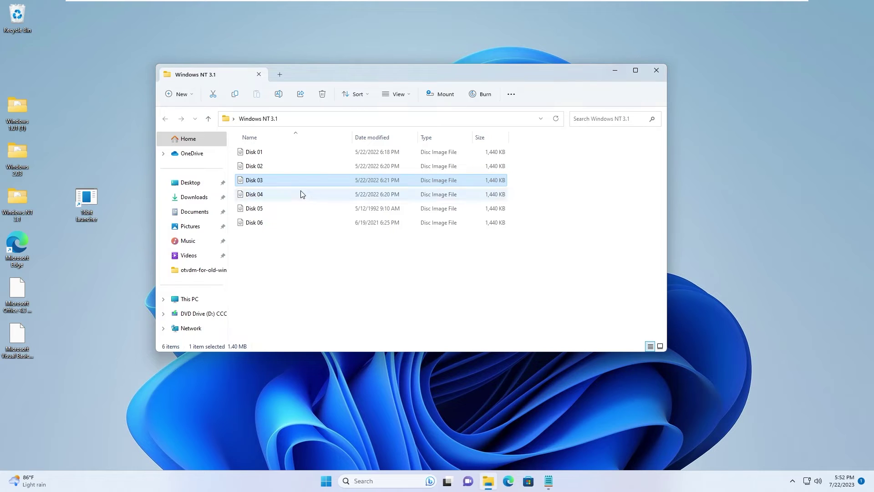
right_click(294, 184)
left_click(327, 314)
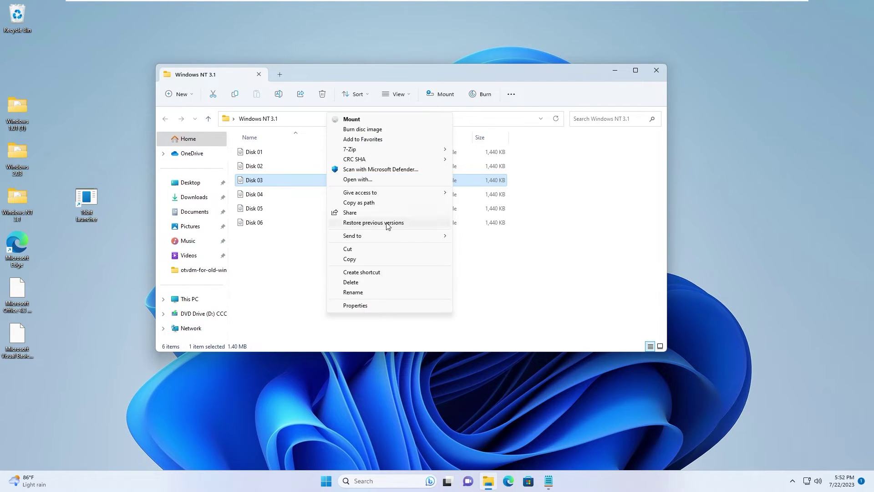
mouse_move(387, 149)
left_click(472, 170)
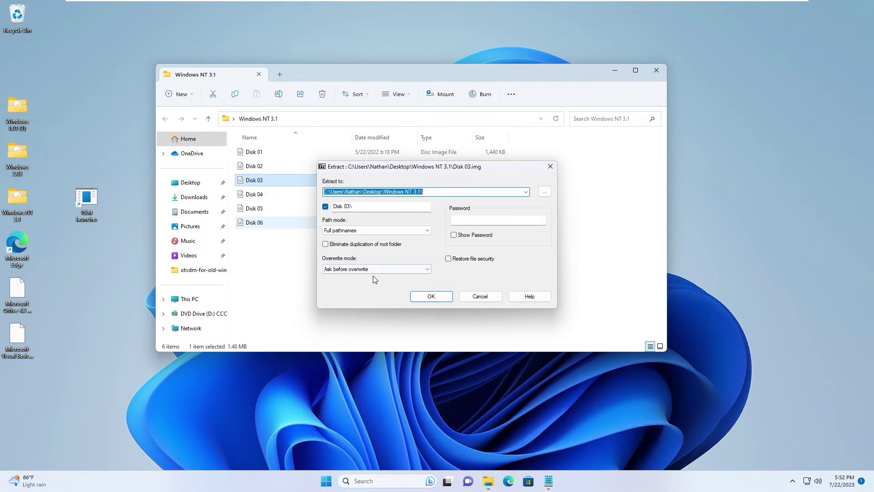
left_click(423, 297)
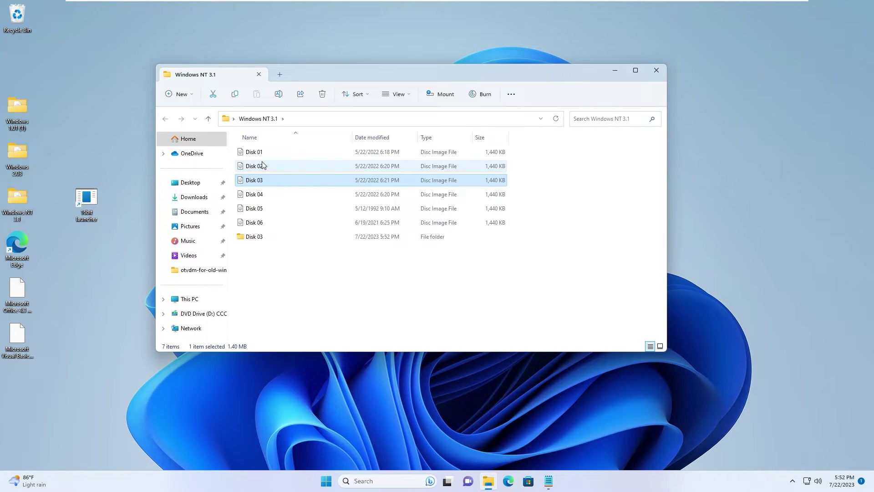
- Browse the extracted Disk 03 files, such as CHORD.WA_ and NOTEPAD, then close the folder
double_click(266, 237)
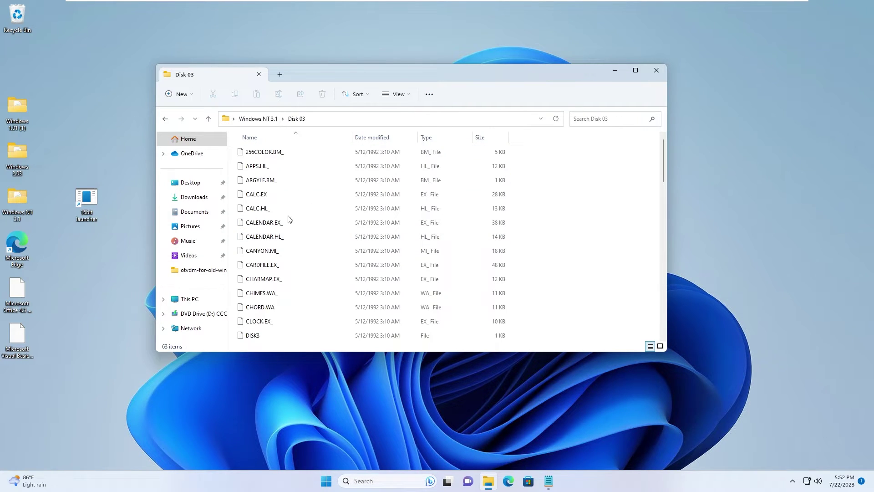
scroll(299, 219, "down", 2)
left_click(269, 237)
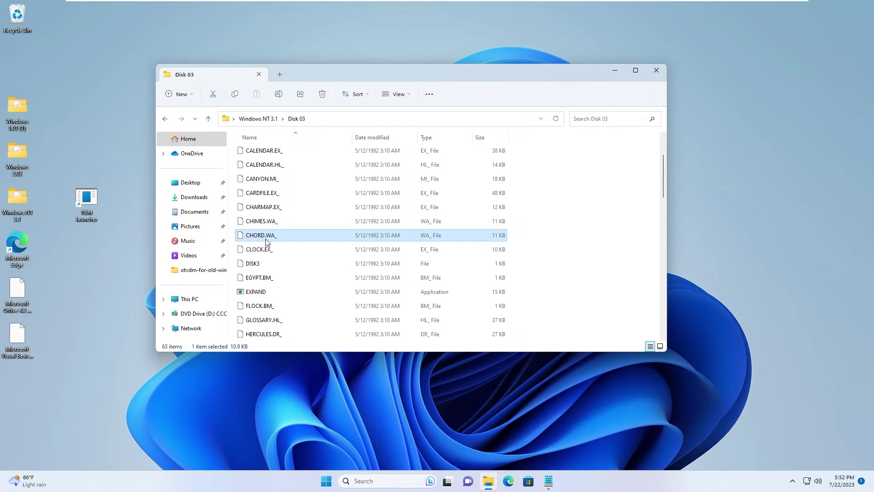
scroll(267, 239, "down", 4)
left_click(496, 250)
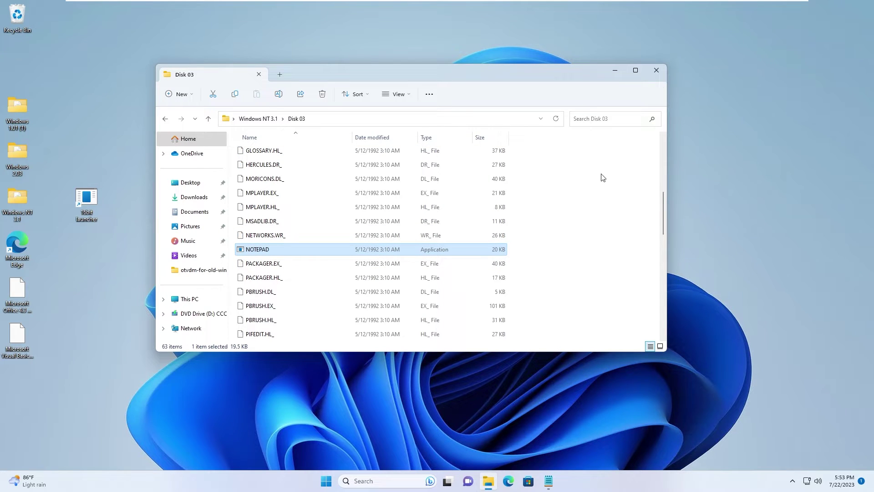
scroll(574, 164, "up", 5)
left_click(656, 71)
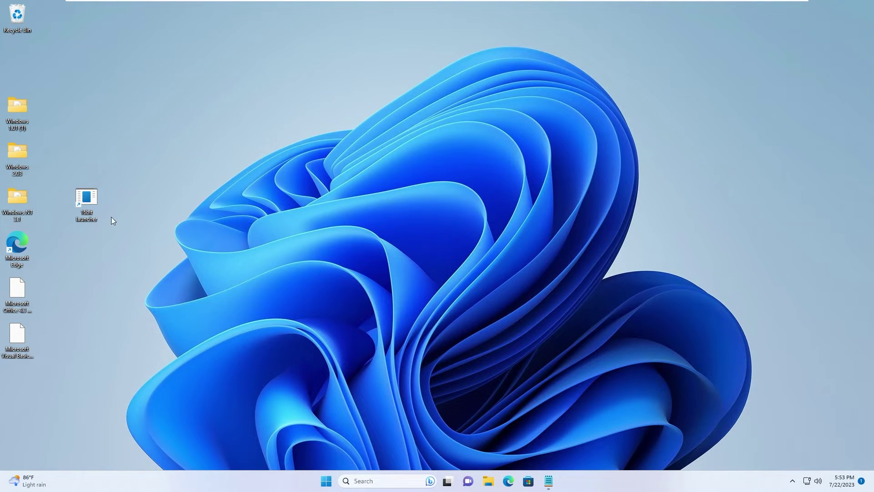
right_click(21, 294)
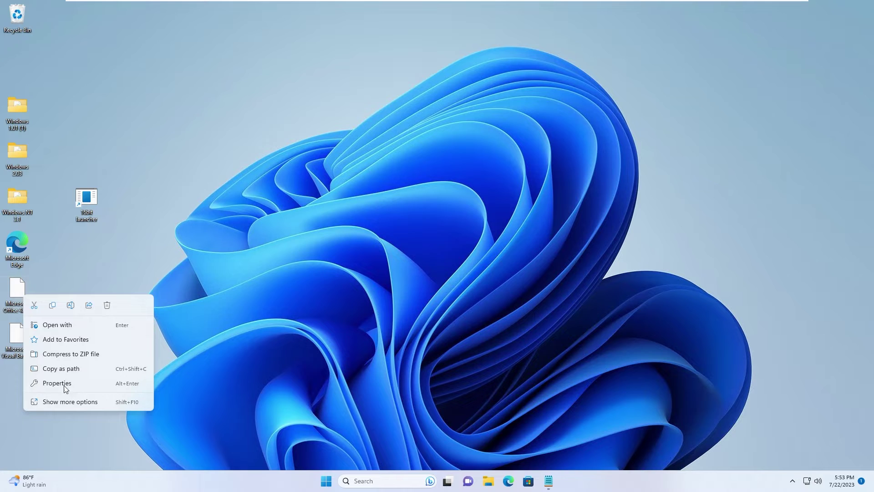
- Start extracting the Office 4.3 archive with 7-Zip > Extract files and OK
left_click(59, 402)
mouse_move(119, 249)
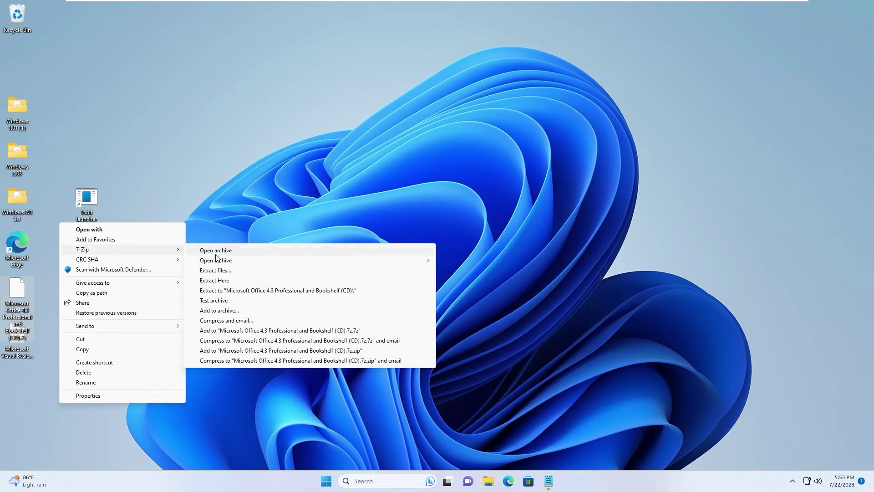
left_click(224, 271)
left_click(418, 296)
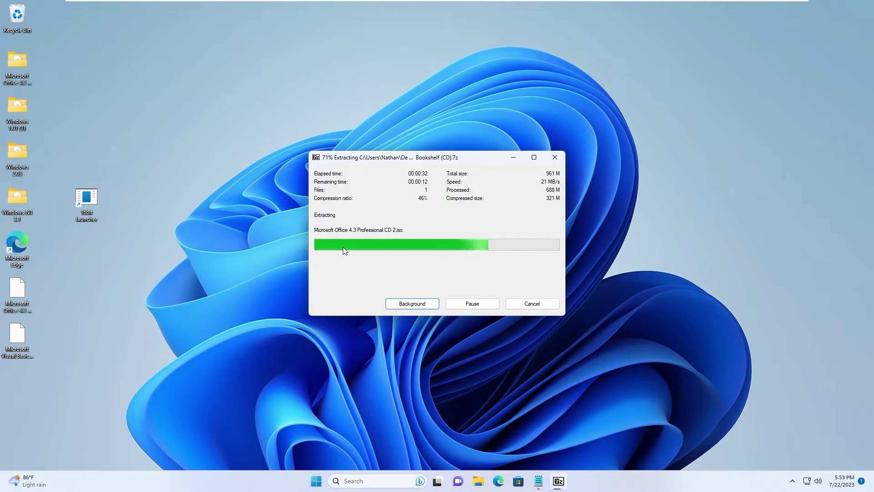
- Move the extraction progress window to the screen centre and bring up the taskbar menu
right_click(397, 157)
left_click(419, 177)
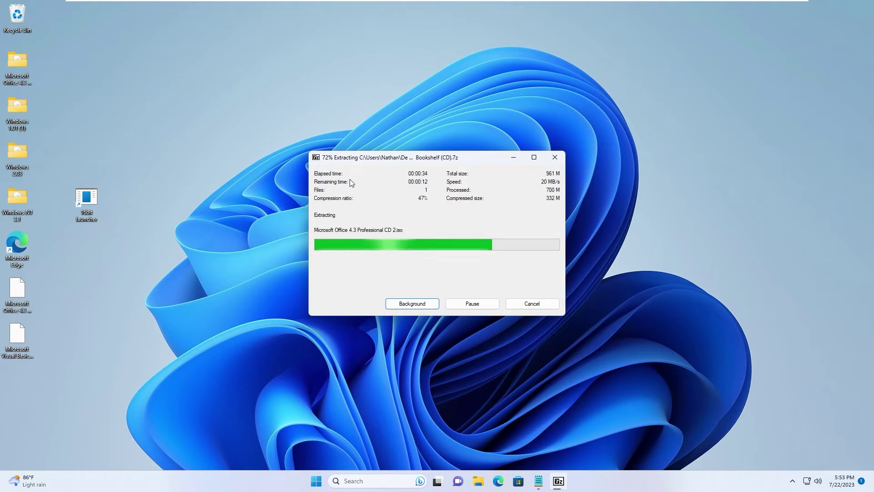
left_click(471, 71)
left_click_drag(470, 72, 332, 191)
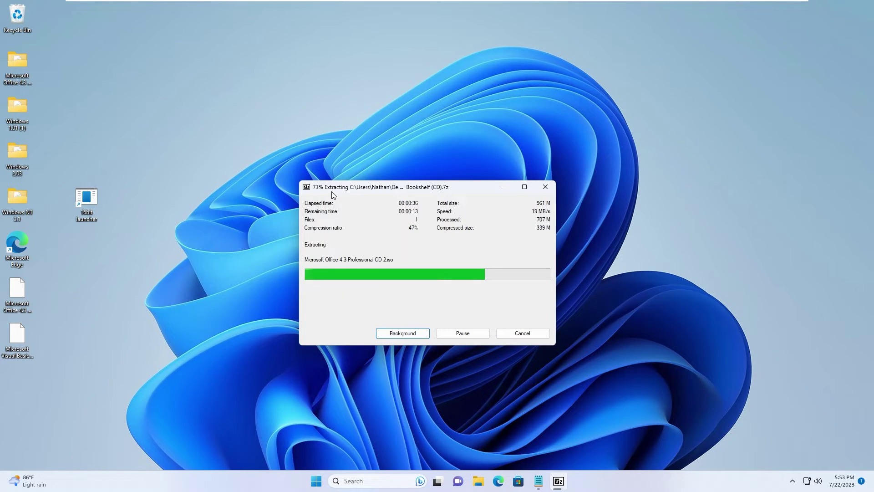
right_click(272, 478)
- Open Task Manager's Performance view and switch the CPU graph to logical processors
left_click(274, 448)
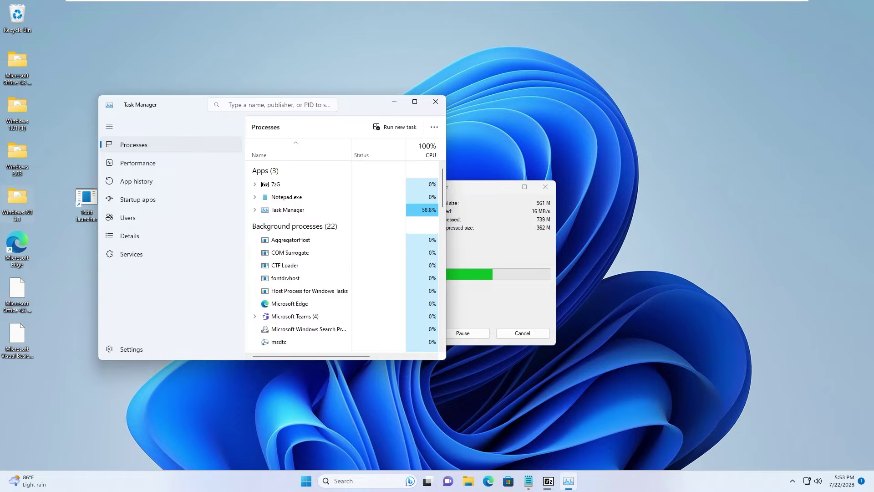
left_click(134, 164)
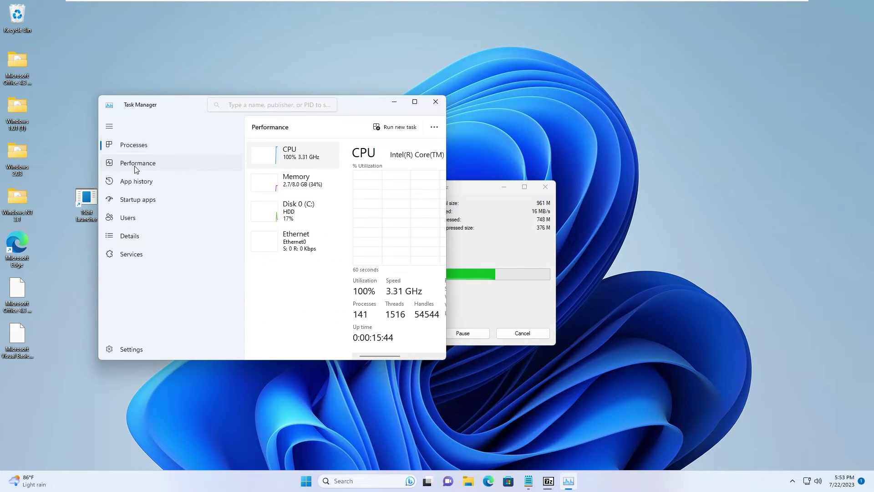
right_click(386, 209)
mouse_move(421, 216)
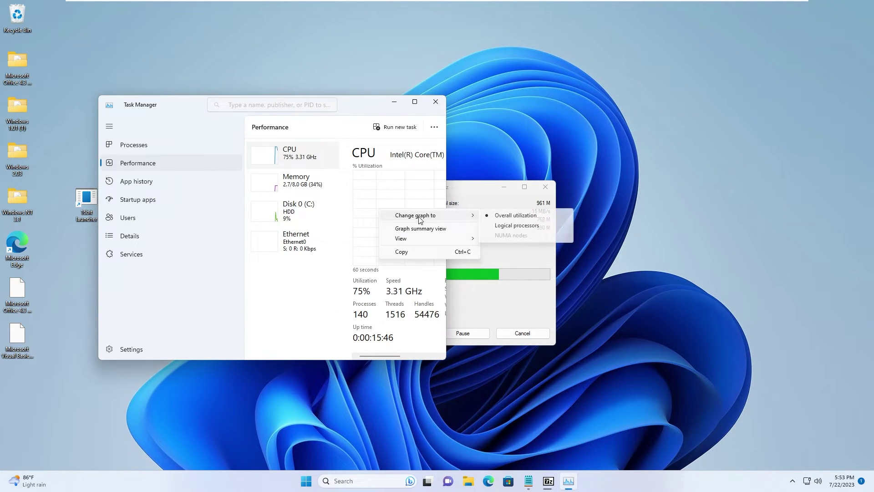
left_click(517, 228)
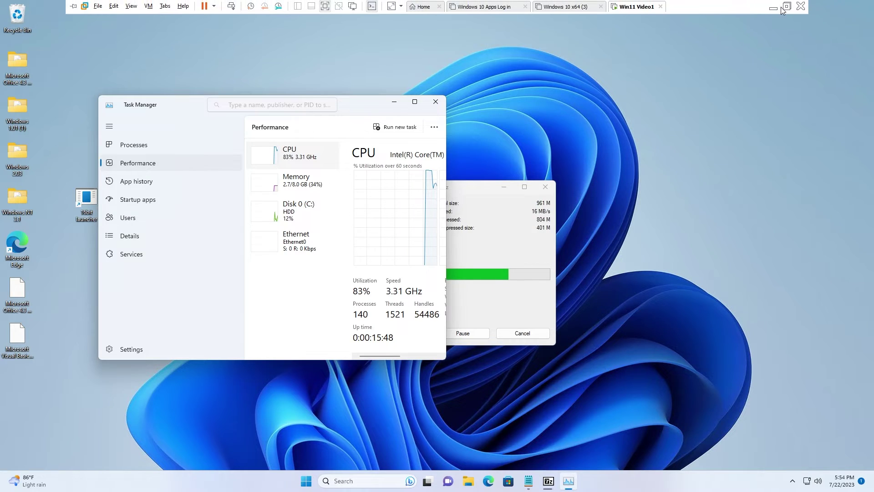
- Leave the virtual machine's full-screen mode and bring up the Voicemeeter audio mixer from the host tray
key("ctrl+alt+Return")
left_click(683, 481)
right_click(664, 417)
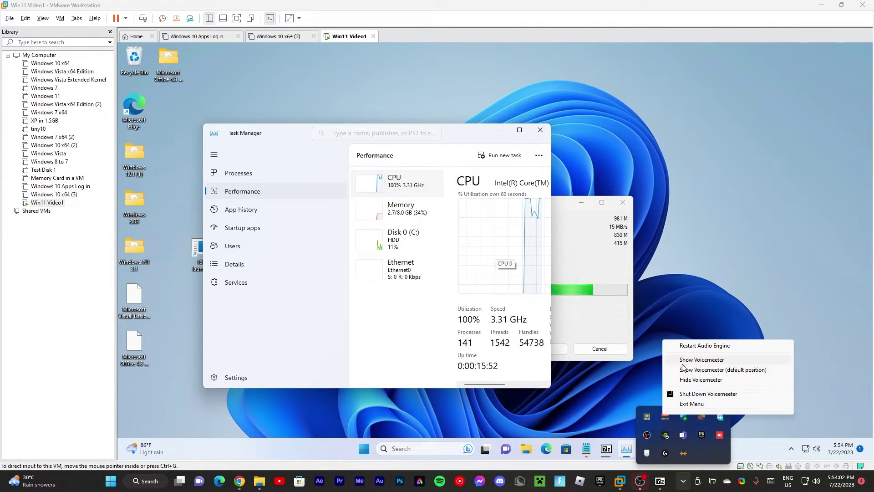
left_click(723, 369)
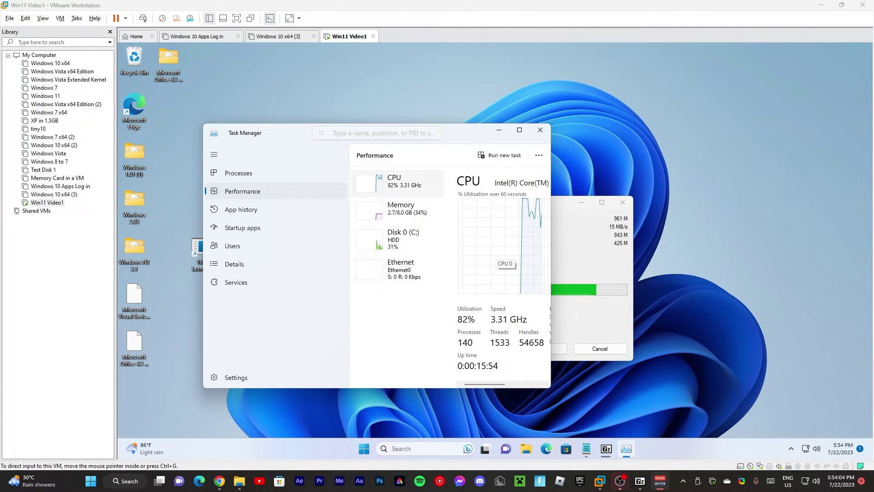
- Check Disk 0 (C:) usage, collapse the navigation pane and re-split the CPU graph per logical processor
left_click(403, 237)
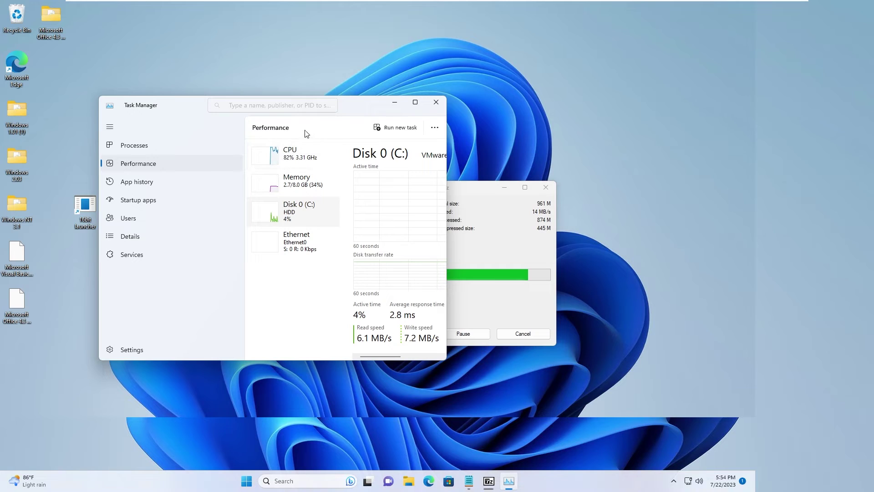
left_click(493, 220)
left_click(312, 146)
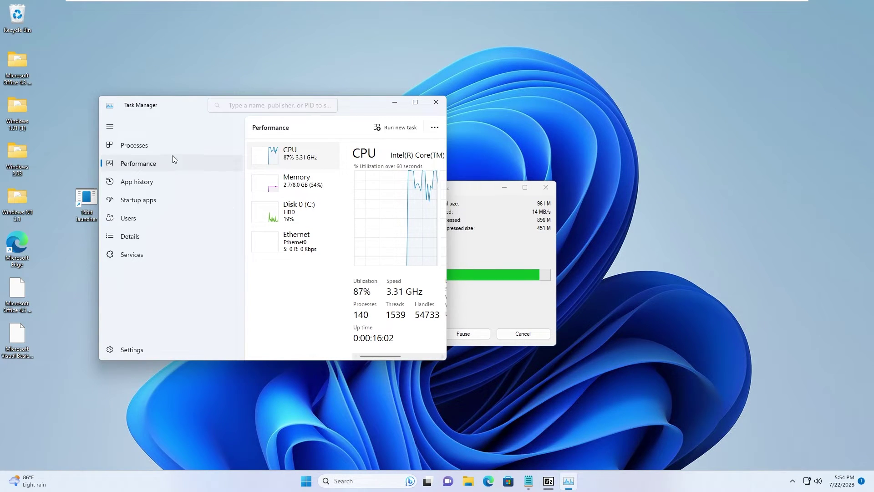
left_click(109, 127)
right_click(353, 197)
left_click(483, 213)
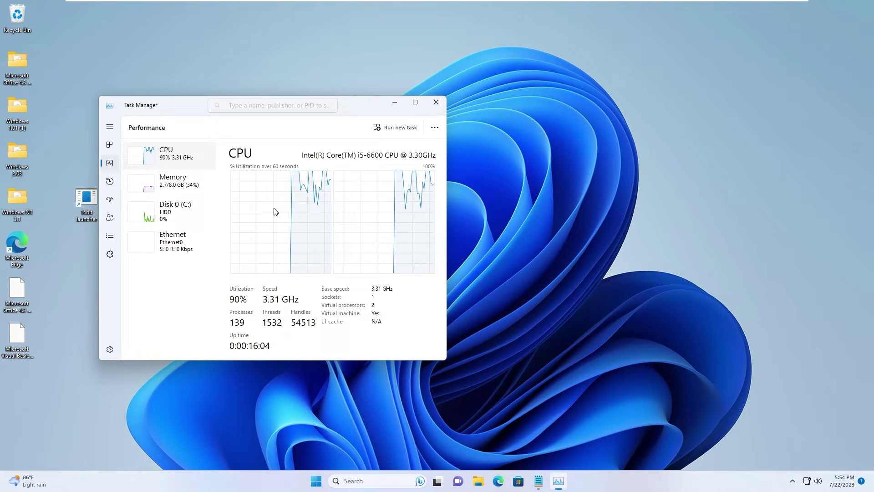
- Close Task Manager and open the Office 4.3 Professional CD 1 image from the extracted folder with 7-Zip
left_click(436, 102)
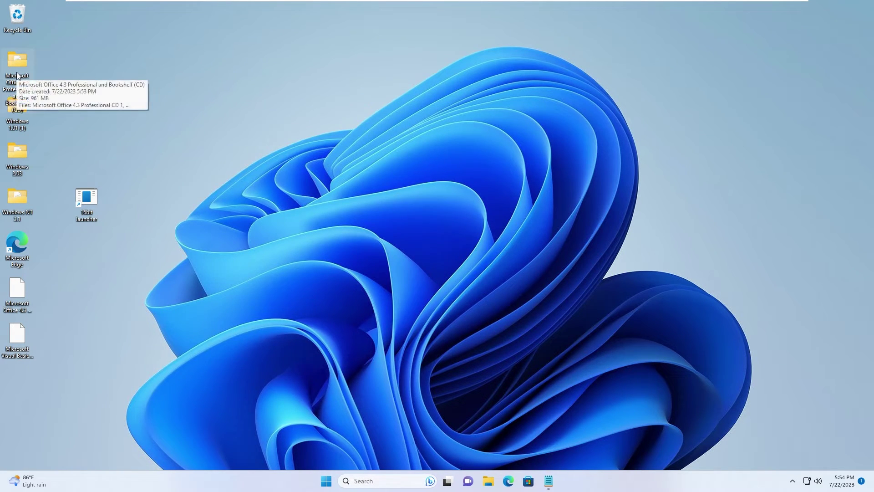
double_click(16, 71)
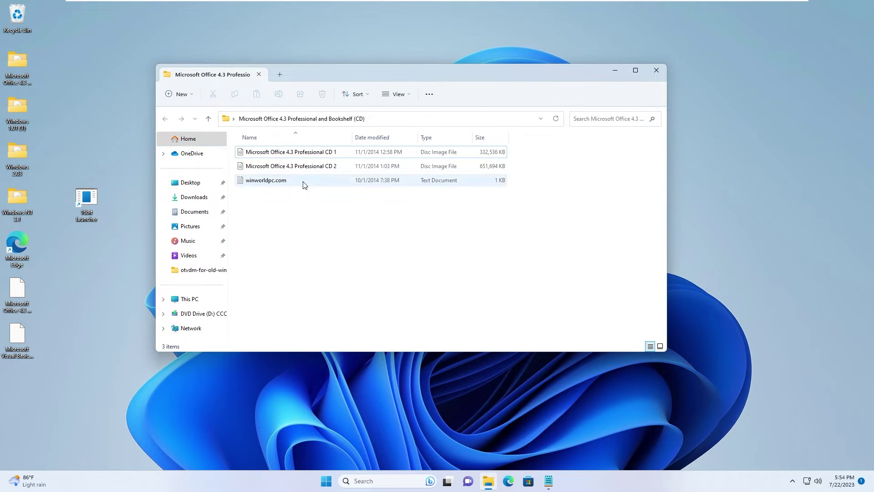
left_click(292, 156)
right_click(292, 156)
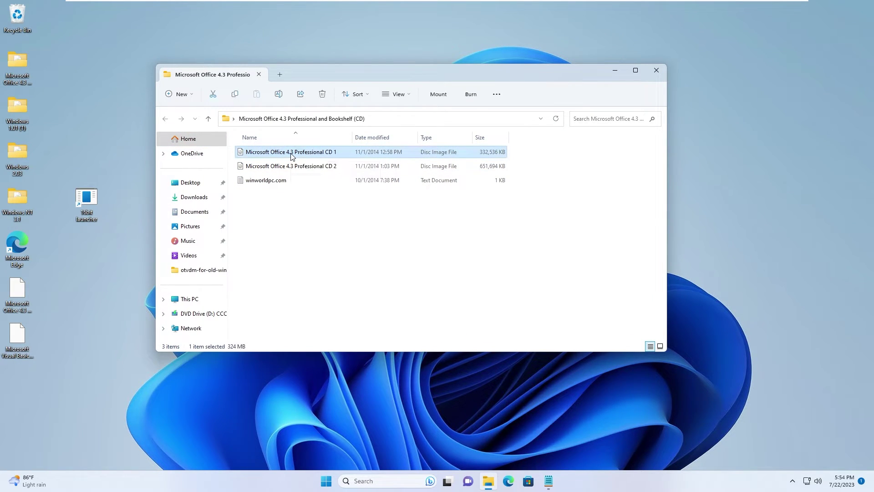
left_click(338, 280)
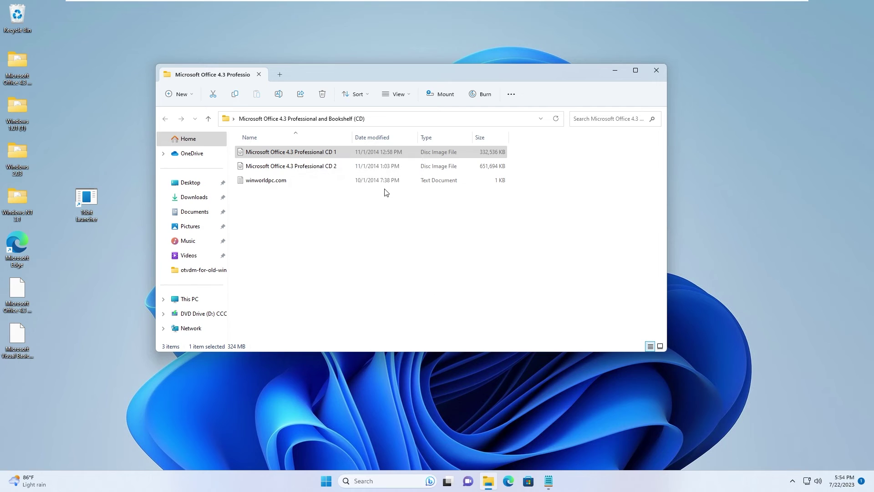
mouse_move(413, 115)
left_click(510, 138)
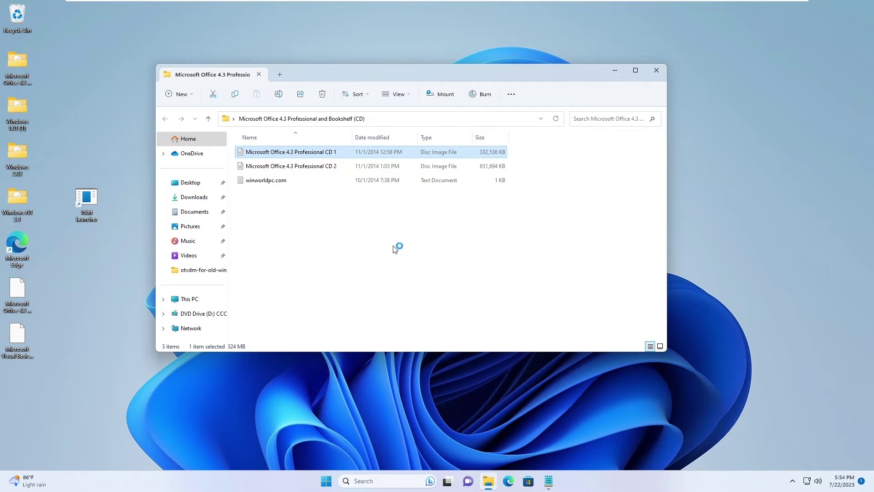
left_click(416, 296)
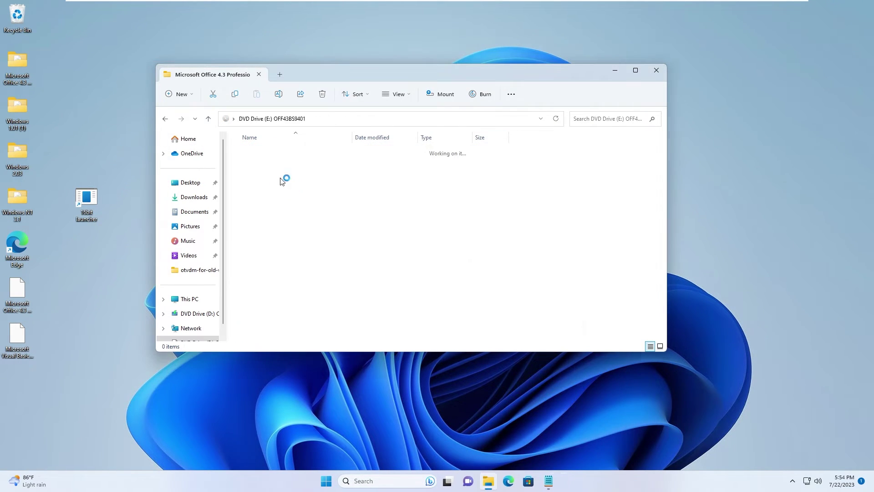
- Launch the SETUP program from DVD Drive (E:)
scroll(330, 204, "down", 15)
scroll(328, 218, "down", 9)
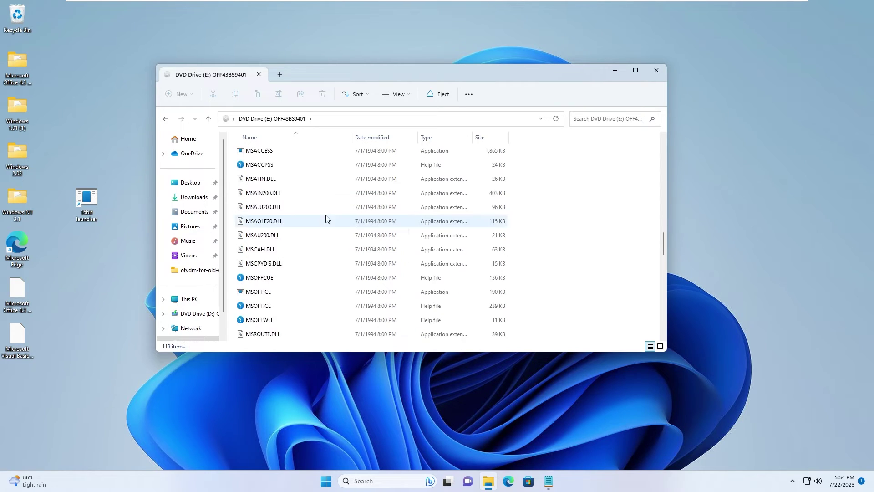
scroll(312, 231, "down", 5)
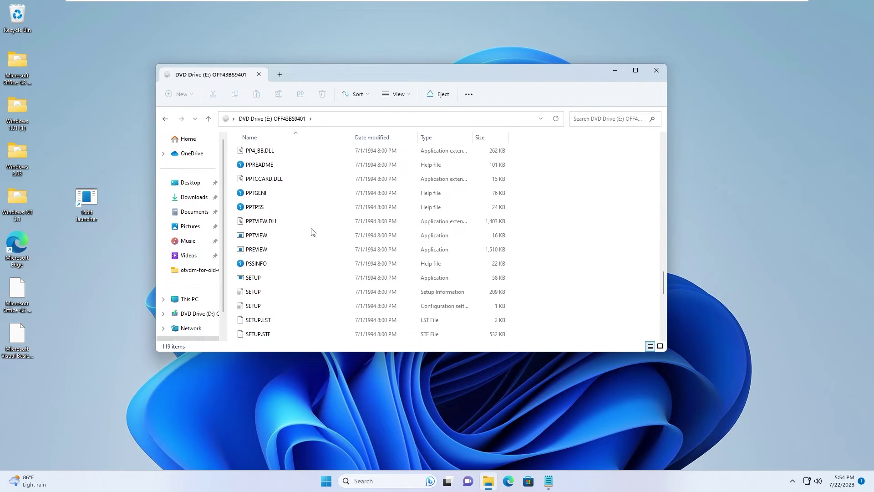
scroll(312, 231, "up", 3)
double_click(269, 276)
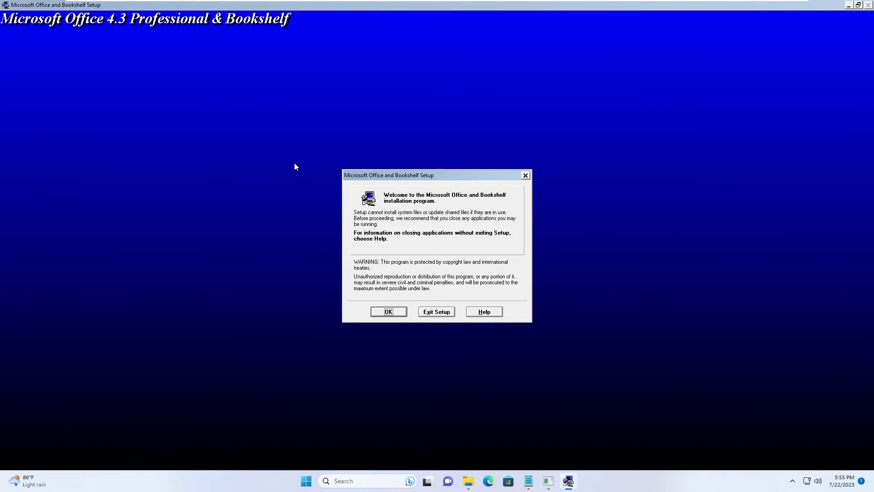
- Accept the Office 4.3 Setup welcome, name/organization and product ID screens
left_click(391, 313)
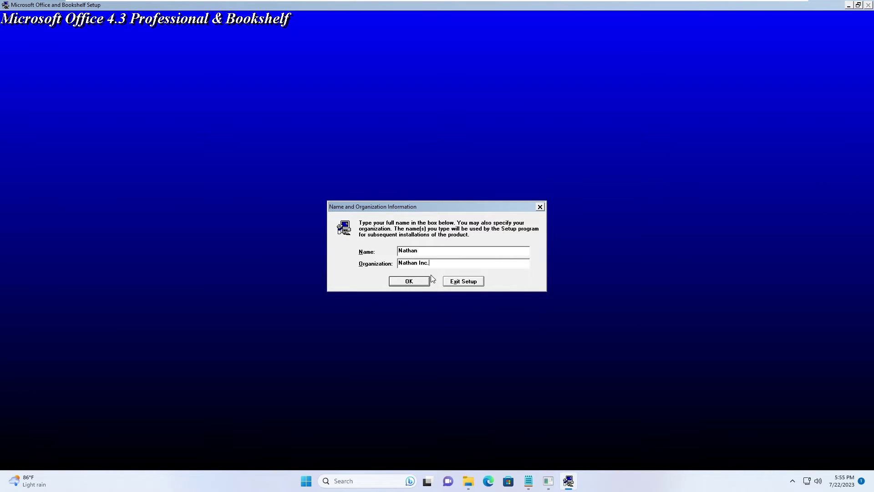
left_click(416, 282)
left_click(416, 283)
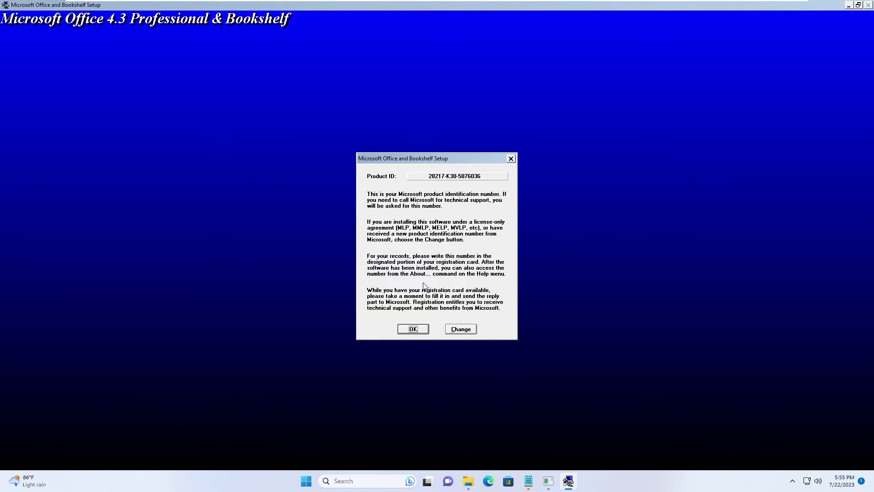
left_click(406, 330)
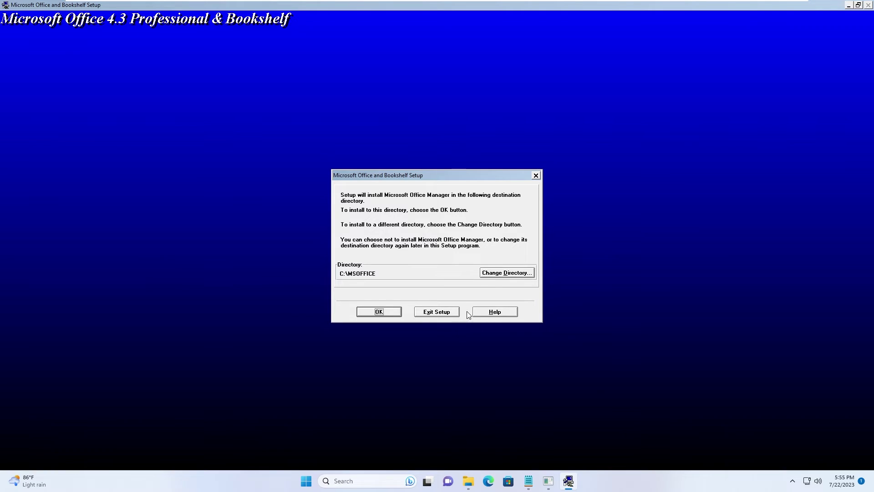
- Change the installation directory to C:\PROGRA~2
left_click(495, 274)
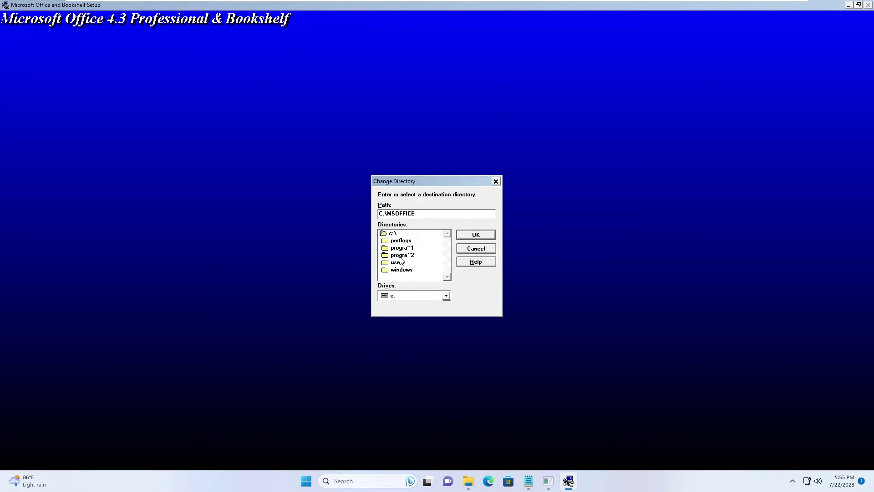
left_click(398, 256)
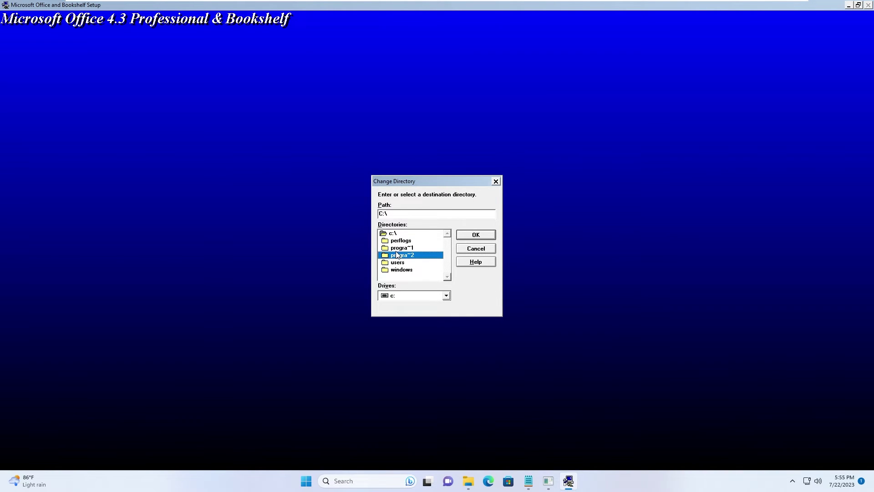
double_click(396, 256)
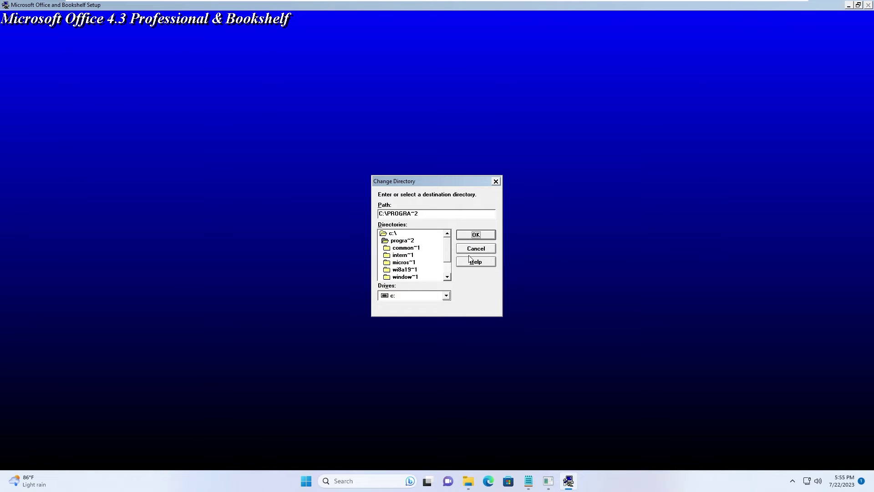
left_click(468, 234)
- Relaunch SETUP from DVD Drive (E:) and choose the Typical installation
left_click(528, 481)
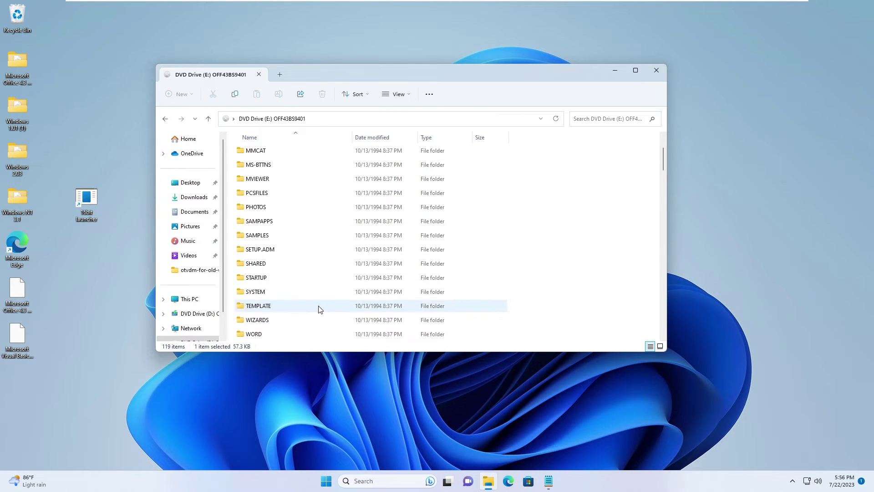
scroll(319, 308, "down", 20)
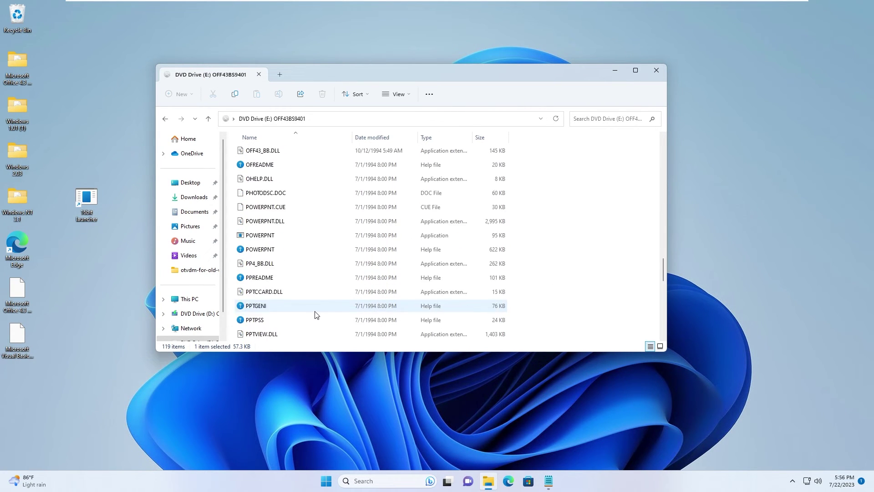
scroll(317, 314, "down", 3)
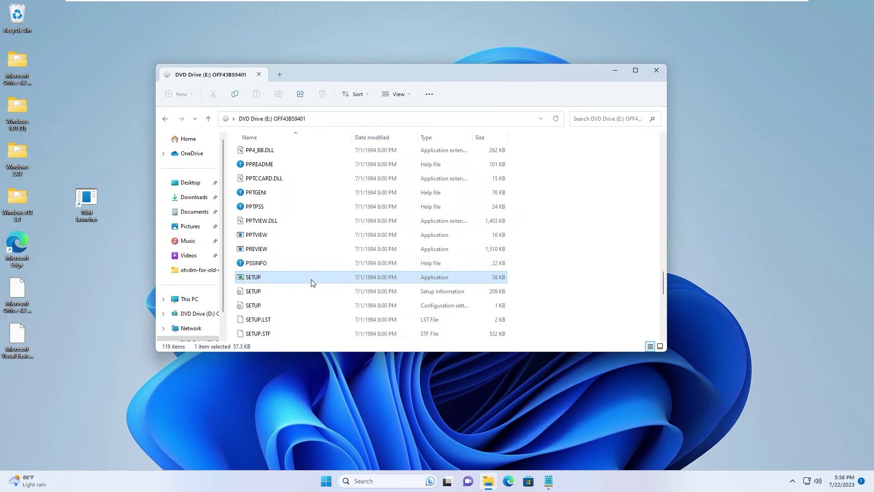
double_click(313, 282)
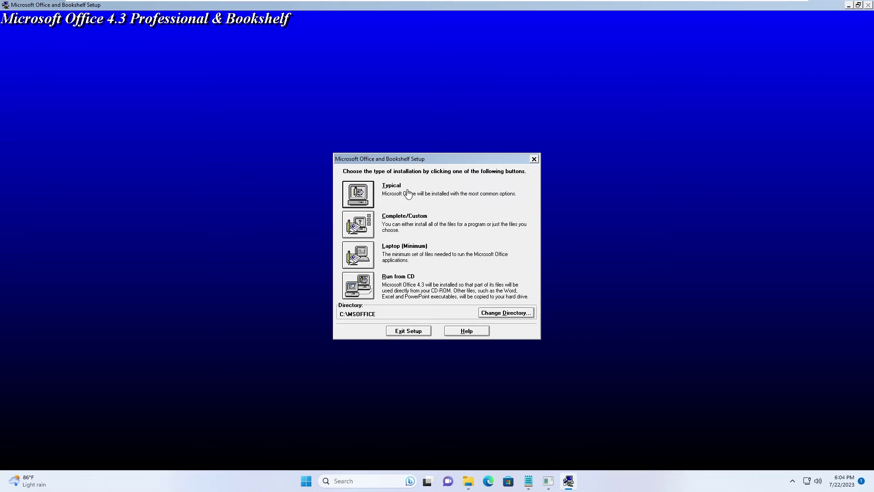
left_click(372, 197)
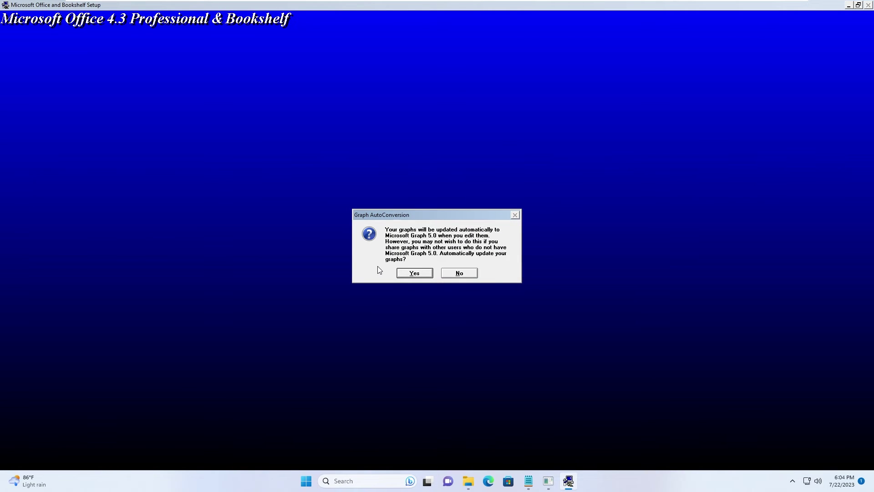
- Approve Graph 5.0 conversion, WordPerfect help, QuickShelf autoload and the Bookshelf question
left_click(412, 272)
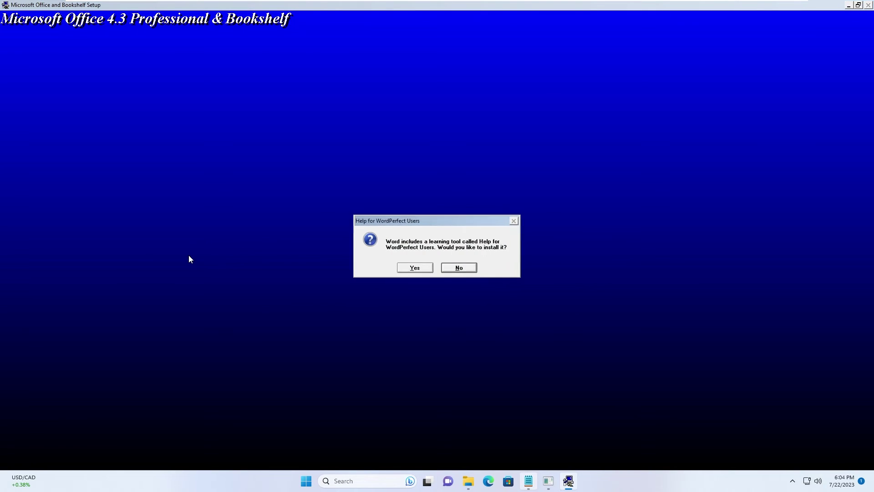
left_click(424, 269)
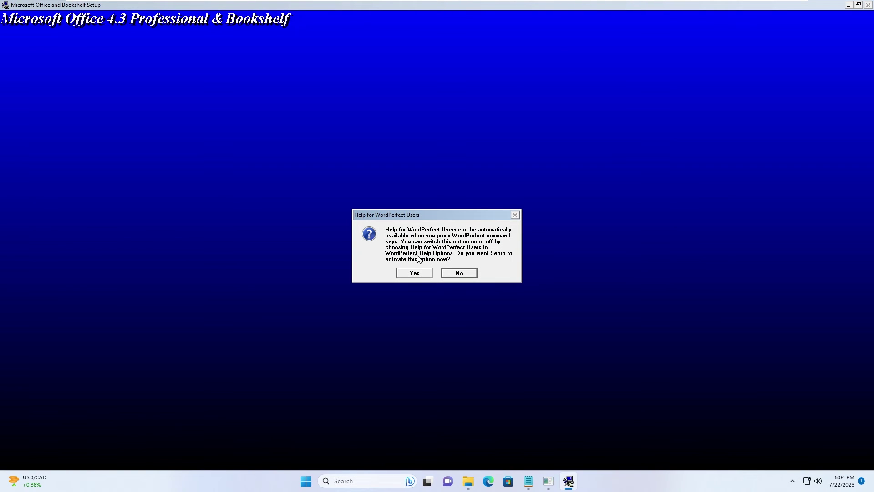
left_click(414, 273)
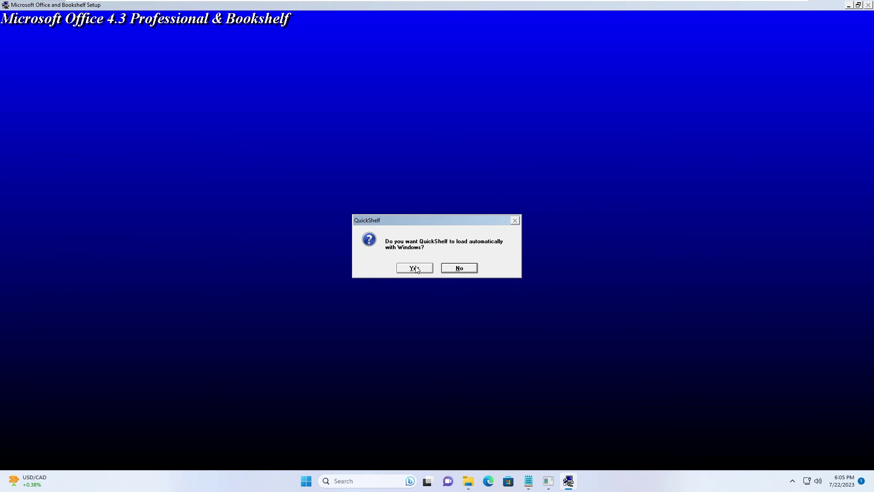
left_click(415, 269)
left_click(415, 269)
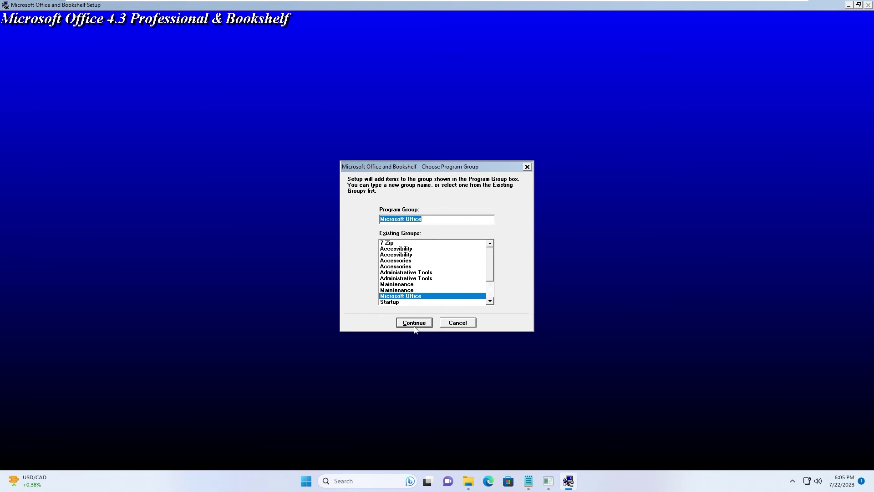
- Keep the Microsoft Office program group, then dismiss the OLE registration error and failed-setup message
left_click(415, 323)
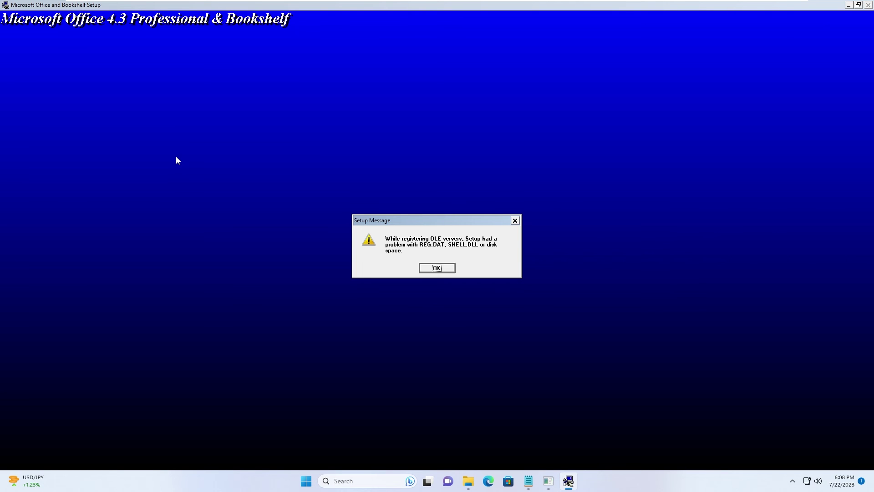
left_click(439, 268)
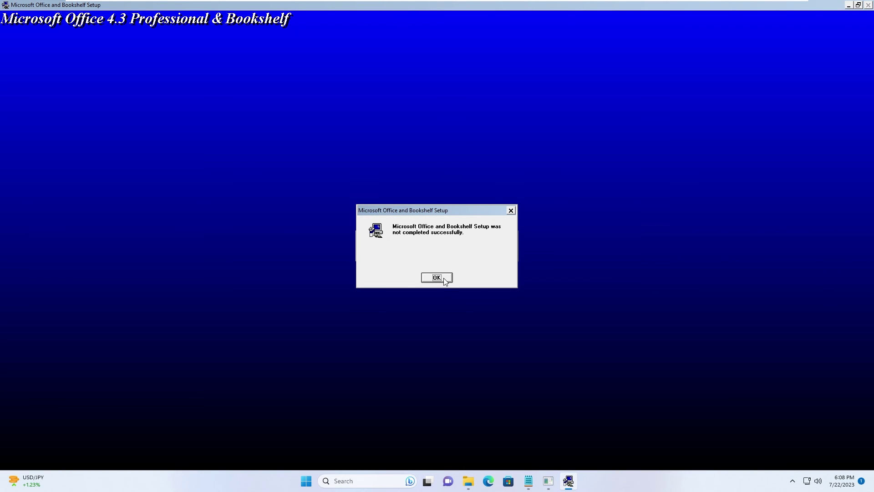
left_click(443, 278)
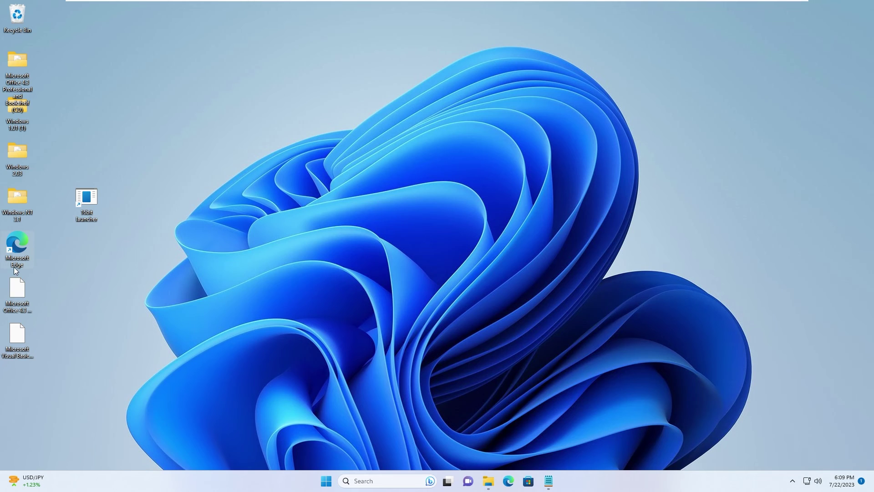
double_click(19, 285)
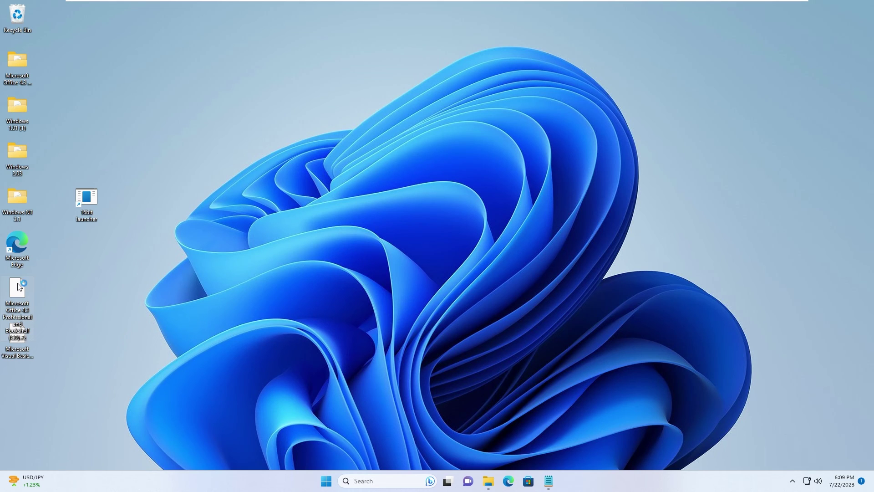
key("Escape")
mouse_move(37, 190)
left_mouse_down()
mouse_move(5, 81)
mouse_move(25, 100)
left_mouse_up()
left_click_drag(122, 392, 12, 288)
left_click(141, 323)
left_click_drag(236, 187, 29, 165)
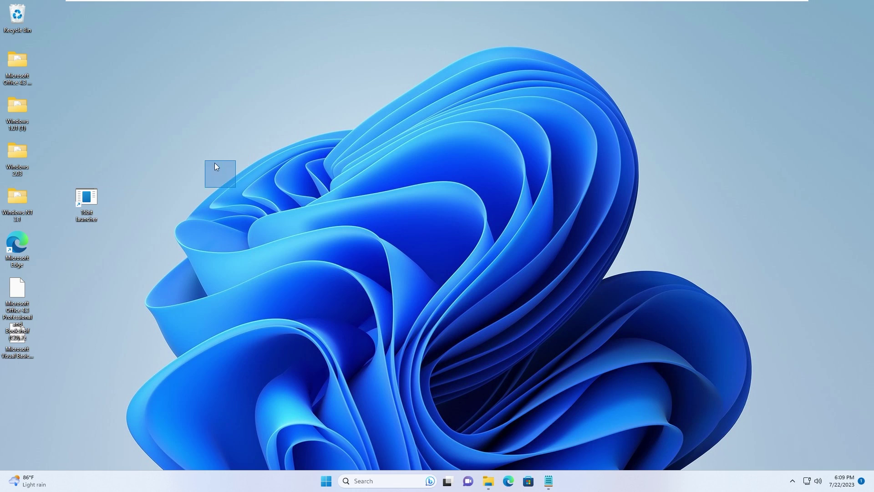
left_click_drag(140, 222, 364, 198)
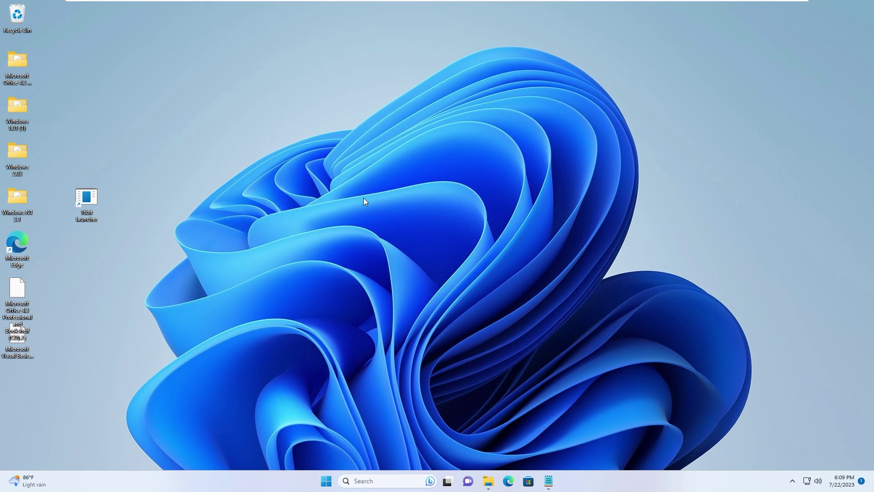